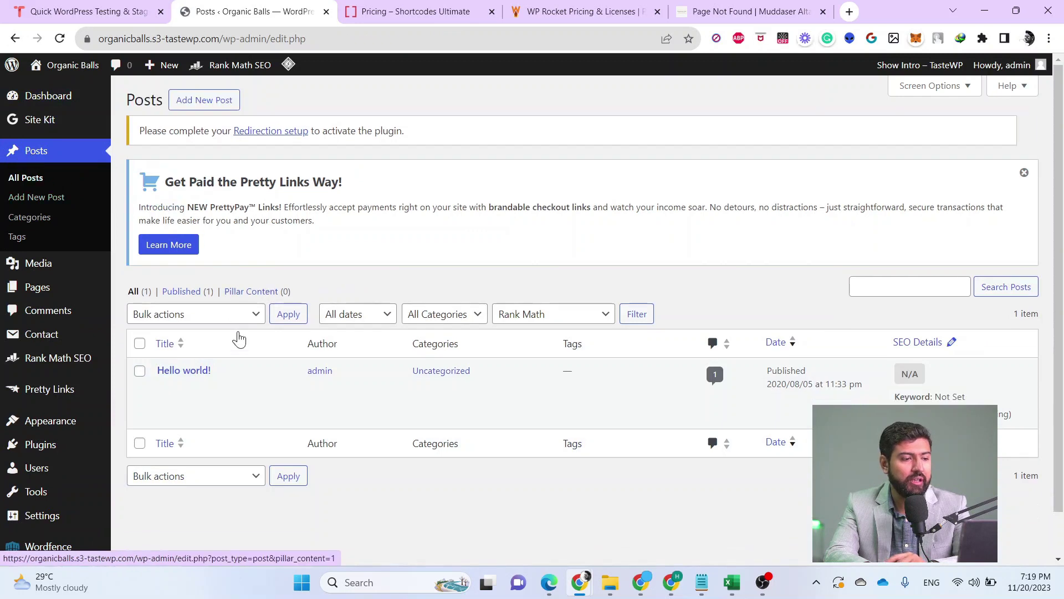
Move the default "Hello world!" post to the trash
{"action": "left_click", "coordinate": [139, 374]}
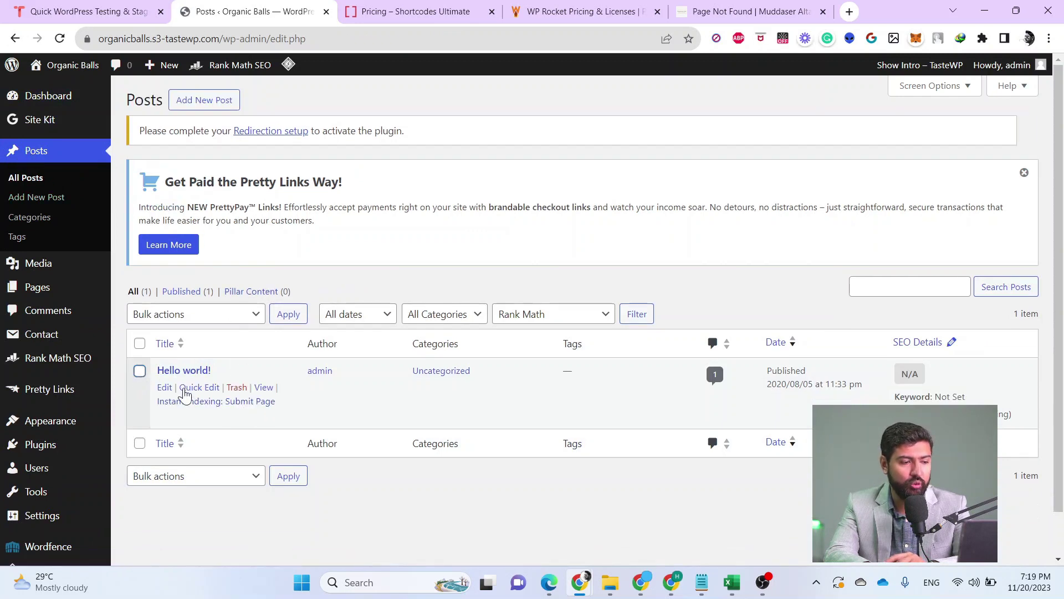
{"action": "left_click", "coordinate": [236, 389]}
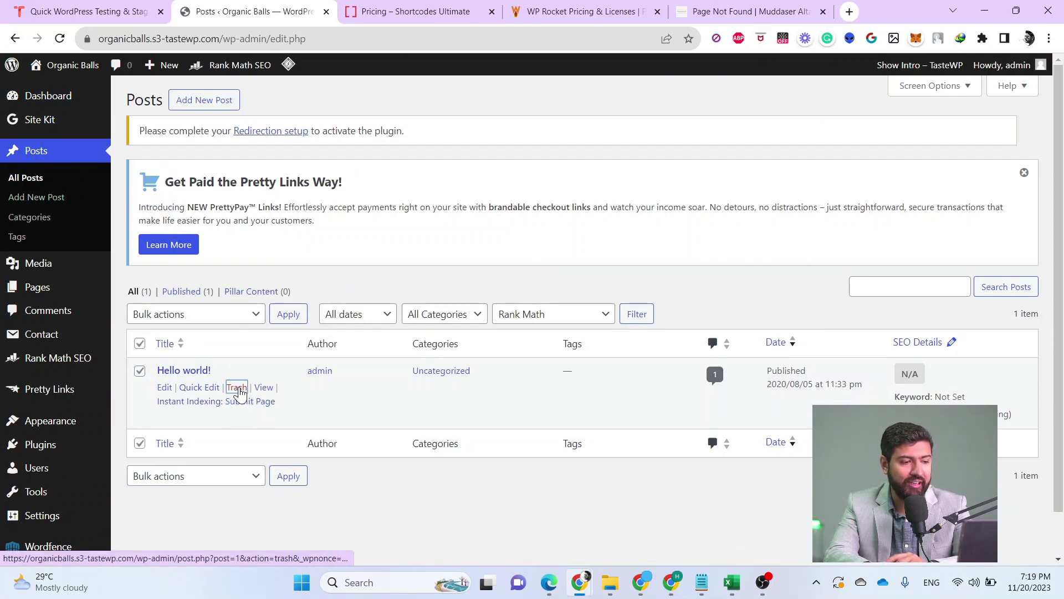
Open the Uncategorized post category for editing and rename it "Blue cake"
{"action": "left_click", "coordinate": [28, 221]}
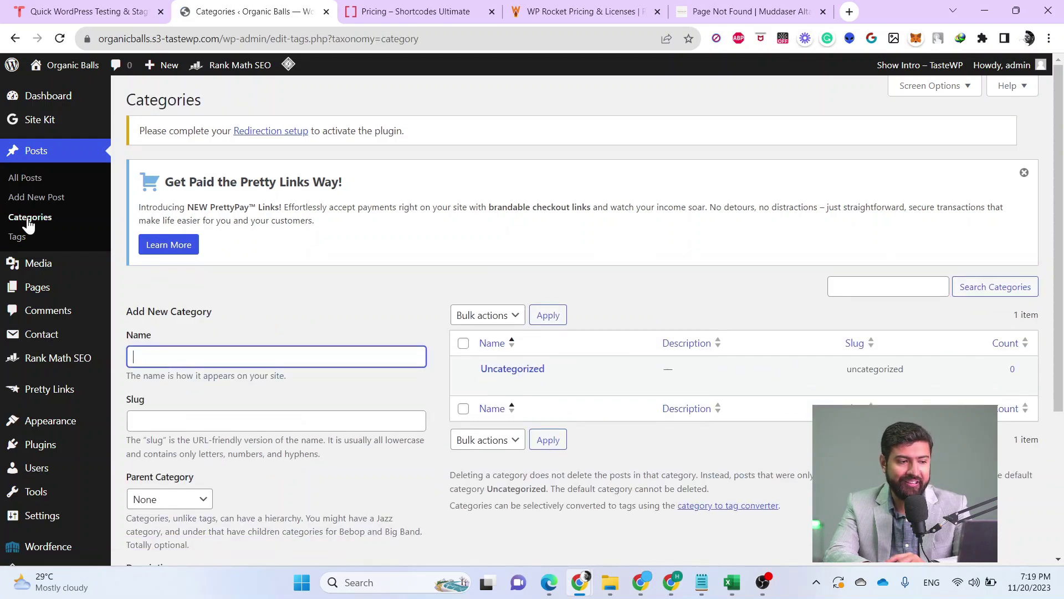
{"action": "mouse_move", "coordinate": [508, 377]}
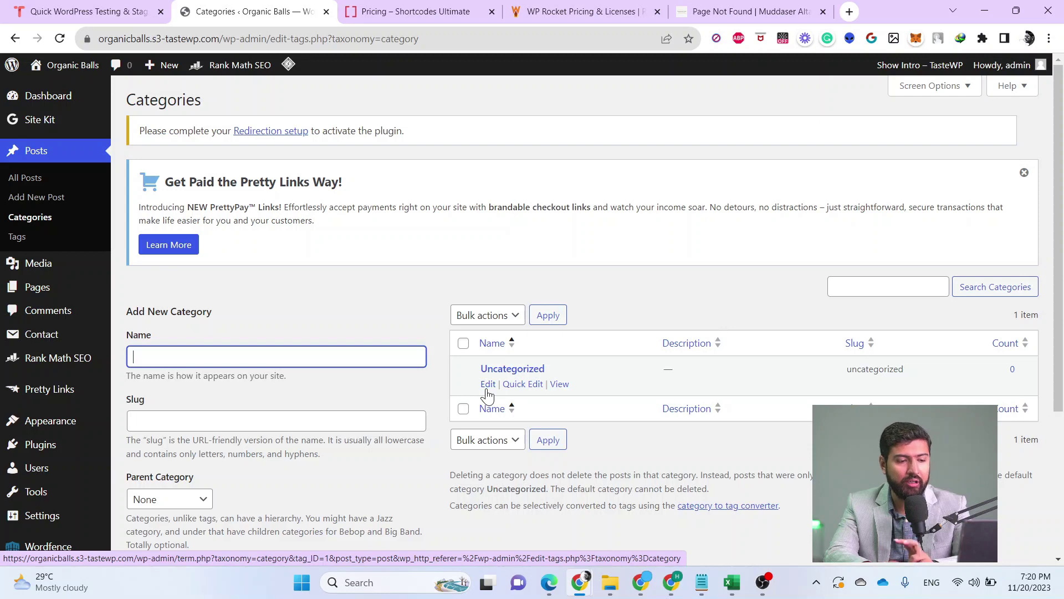
{"action": "left_click", "coordinate": [488, 386]}
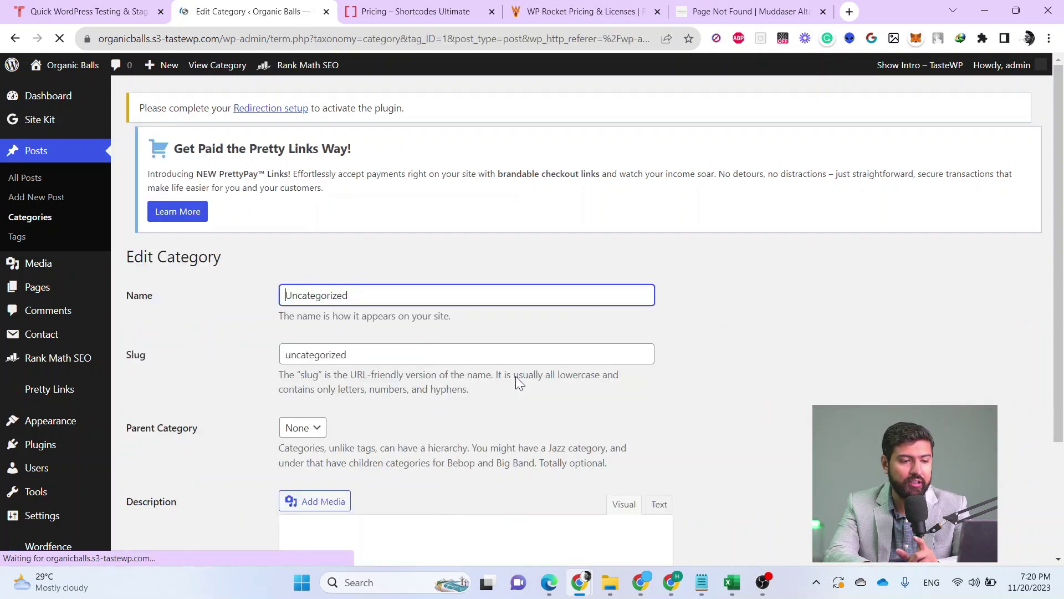
{"action": "double_click", "coordinate": [405, 299]}
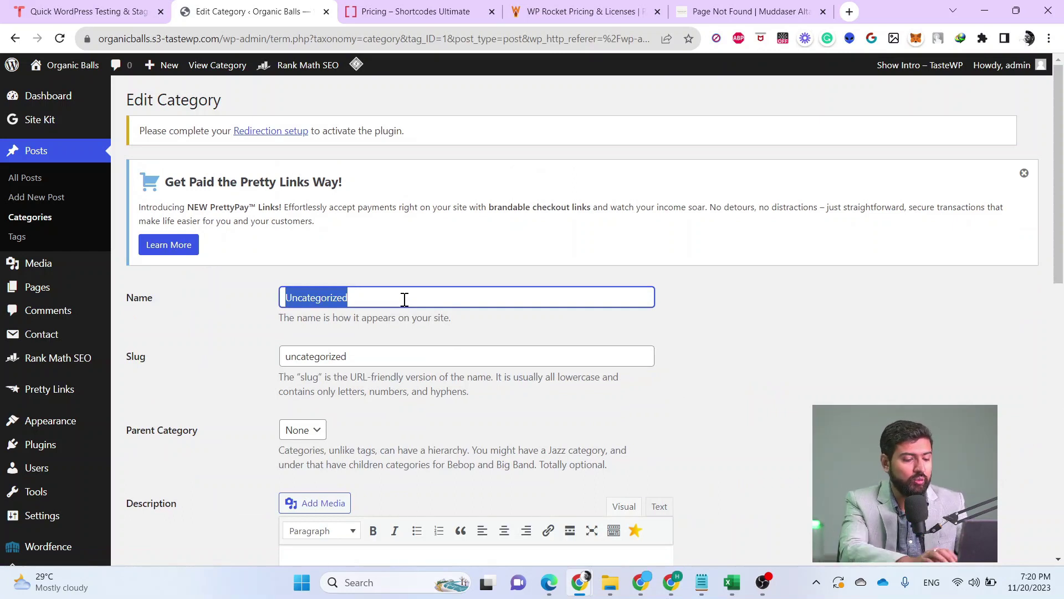
{"action": "type", "text": "Blue cake"}
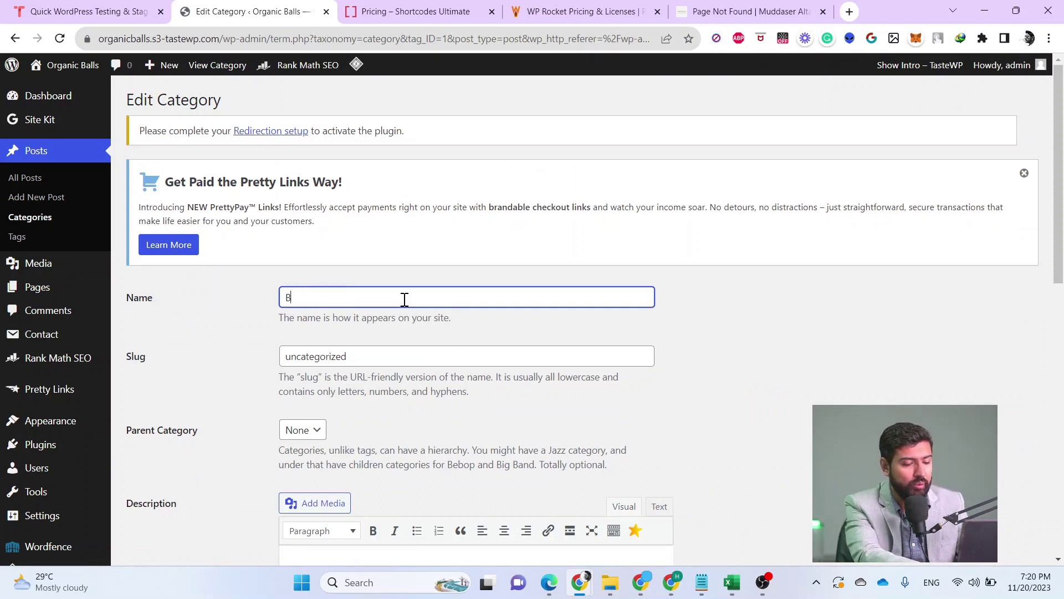
Set the category's slug to "Blue-cake" and save the category update
{"action": "left_click_drag", "start_coordinate": [403, 302], "coordinate": [260, 287]}
{"action": "left_click_drag", "start_coordinate": [359, 361], "coordinate": [250, 341]}
{"action": "type", "text": "Blue cake"}
{"action": "left_click", "coordinate": [308, 356]}
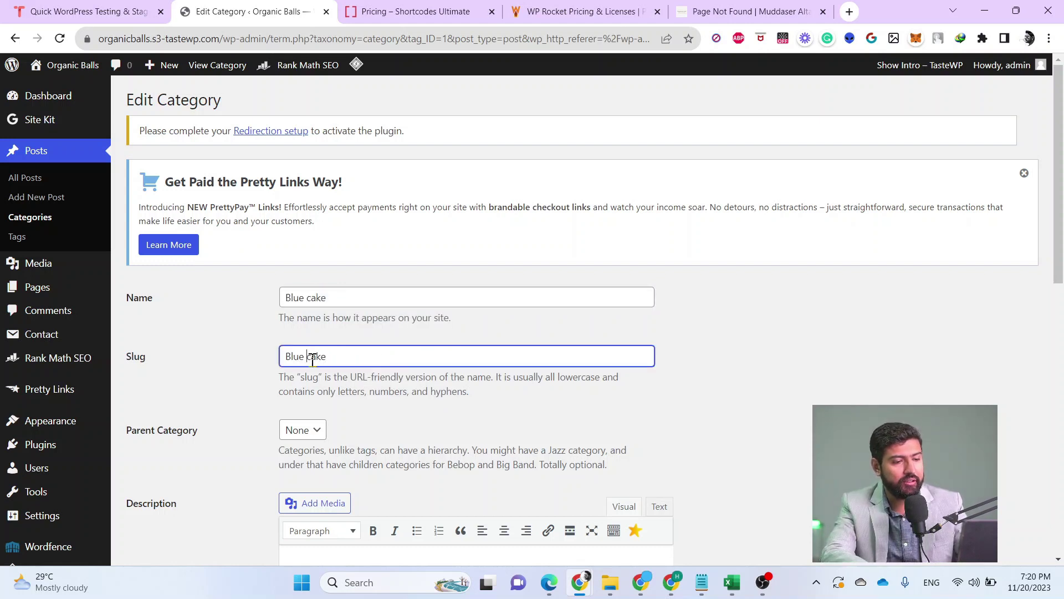
{"action": "key", "text": "BackSpace"}
{"action": "type", "text": "-"}
{"action": "left_click", "coordinate": [263, 355]}
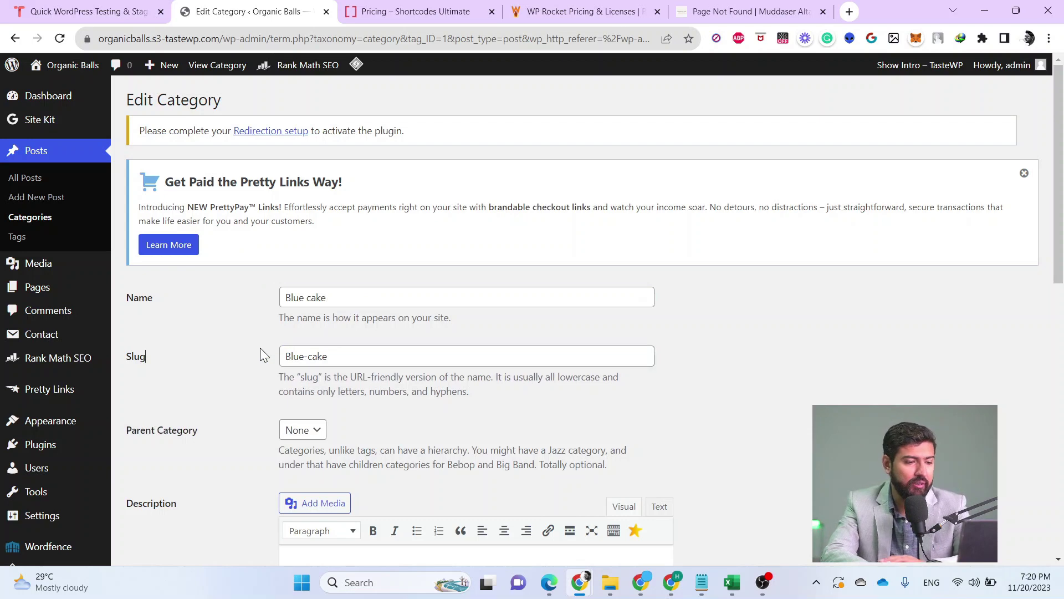
{"action": "scroll", "coordinate": [257, 349], "scroll_direction": "down", "scroll_amount": 10}
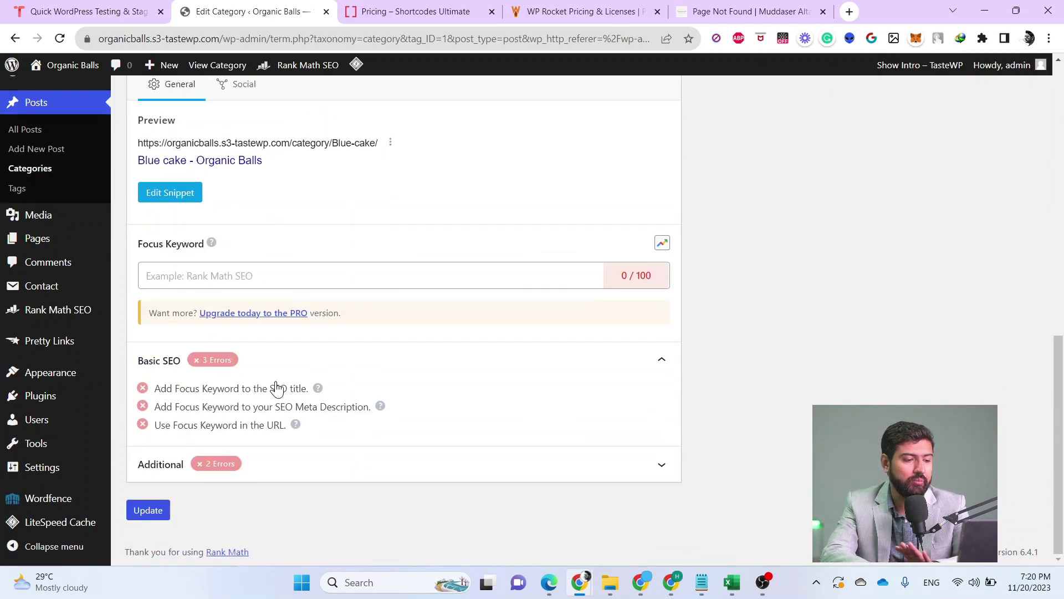
{"action": "left_click", "coordinate": [149, 512]}
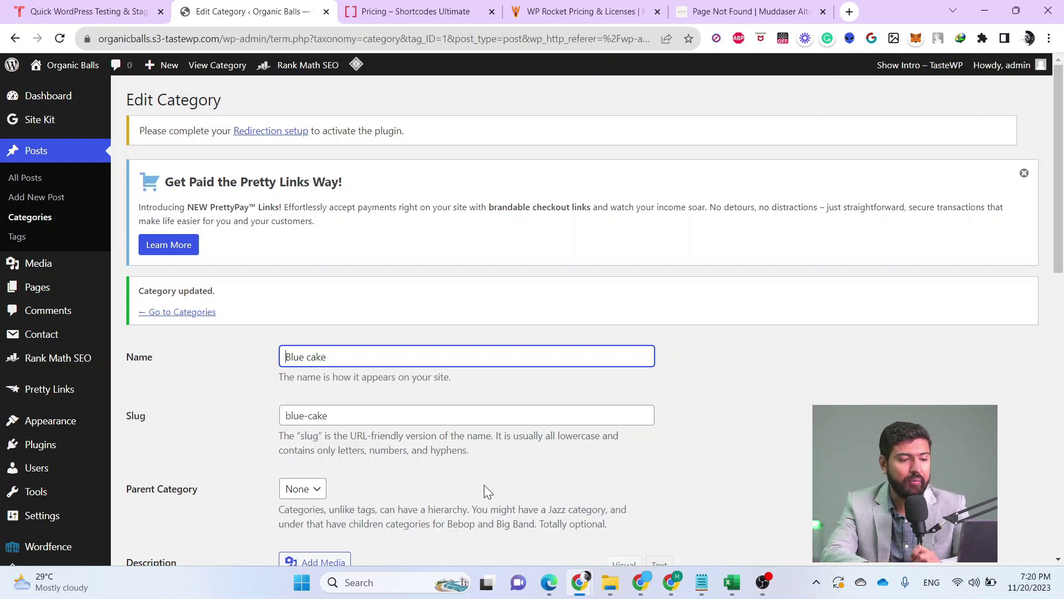
Switch to the live muddaser.com site and open the blog post "15 CV Templates and how to write a CV"
{"action": "left_click", "coordinate": [787, 11]}
{"action": "left_click", "coordinate": [106, 119]}
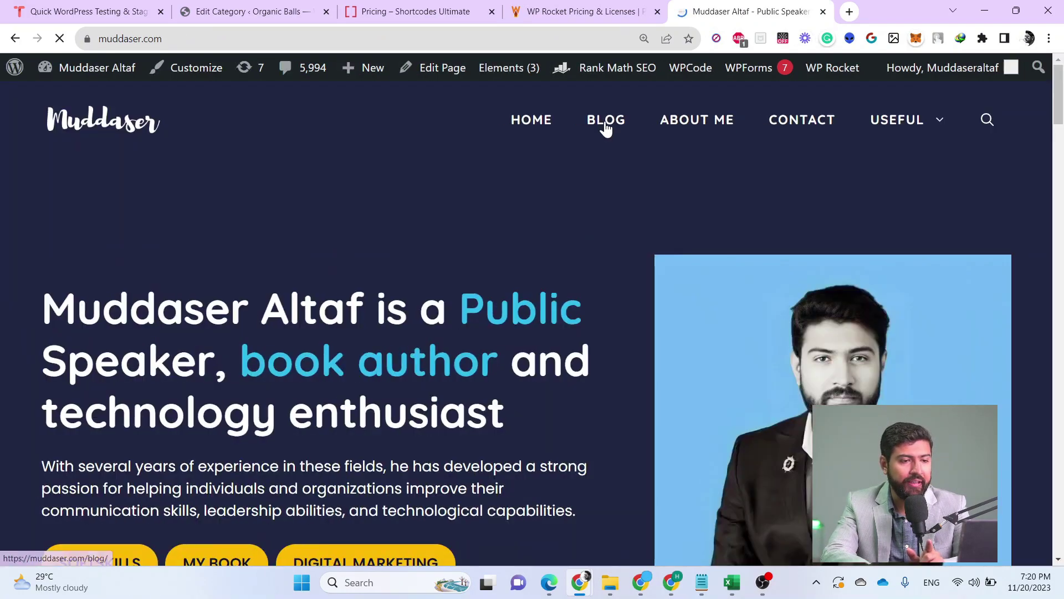
{"action": "left_click", "coordinate": [606, 127]}
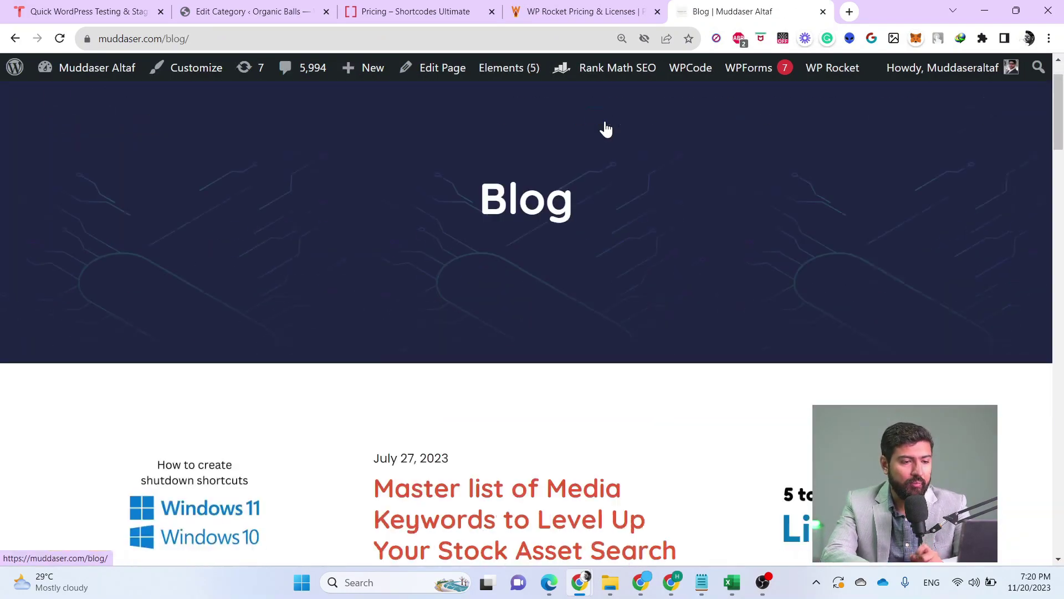
{"action": "scroll", "coordinate": [606, 127], "scroll_direction": "down", "scroll_amount": 5}
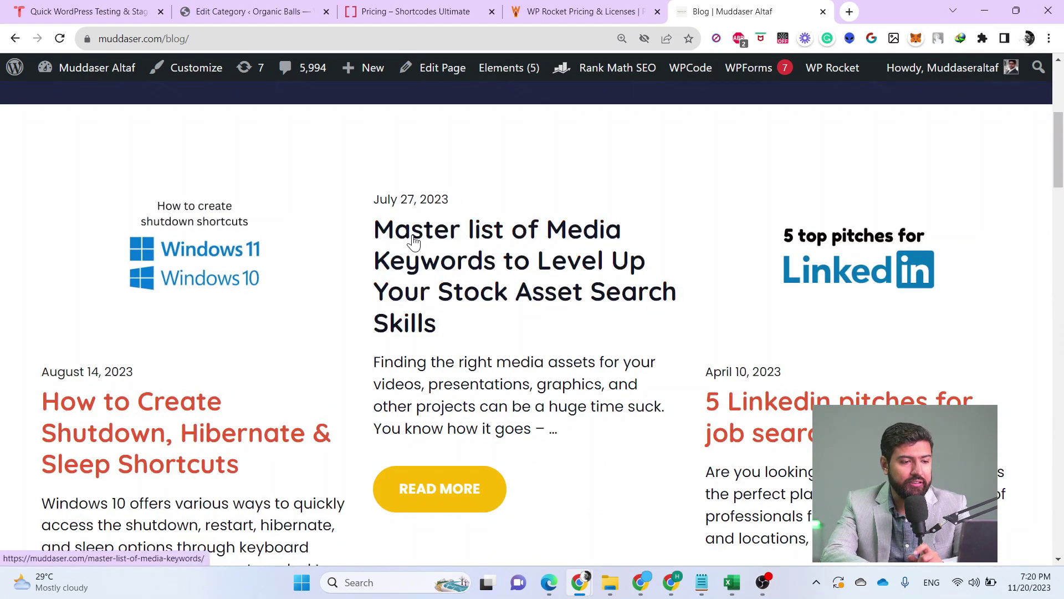
{"action": "scroll", "coordinate": [413, 241], "scroll_direction": "down", "scroll_amount": 10}
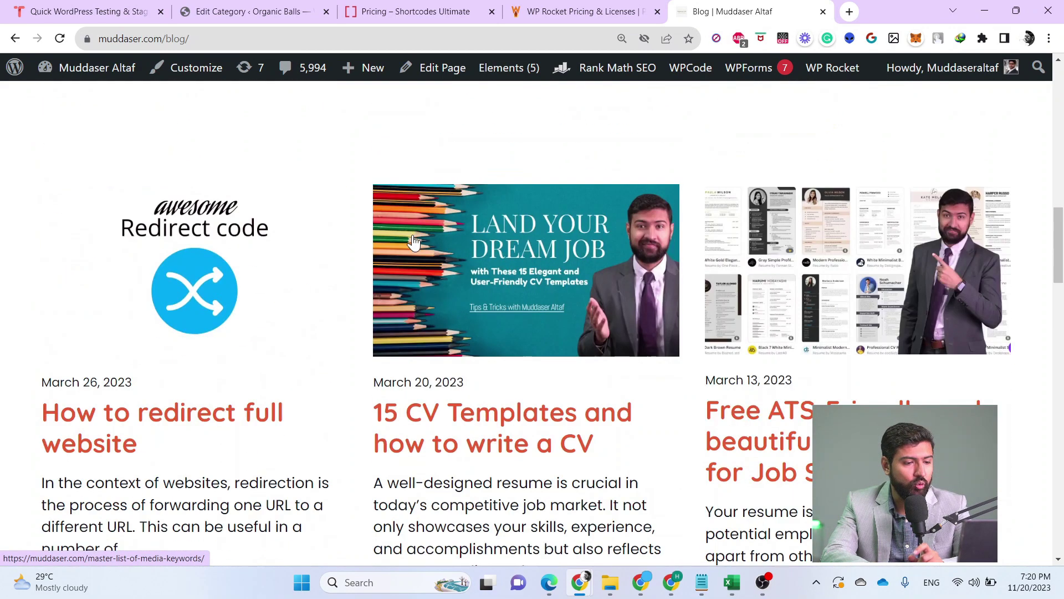
{"action": "left_click", "coordinate": [547, 431]}
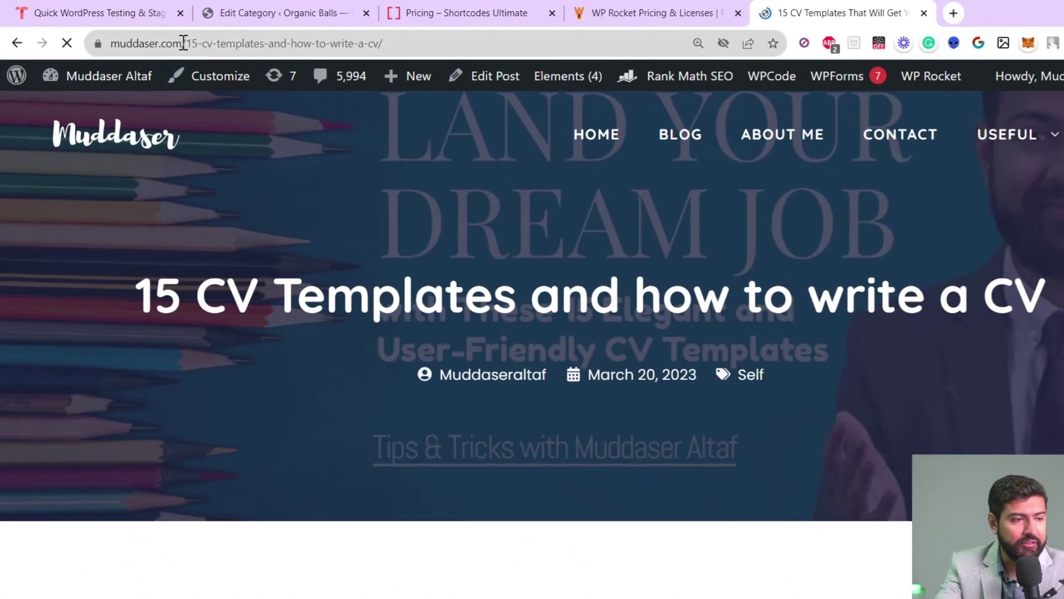
Highlight the slug "15-cv-templates-and-how-to-write-a-cv/" in the post's web address
{"action": "left_click_drag", "start_coordinate": [183, 43], "coordinate": [388, 43]}
{"action": "left_click", "coordinate": [476, 45]}
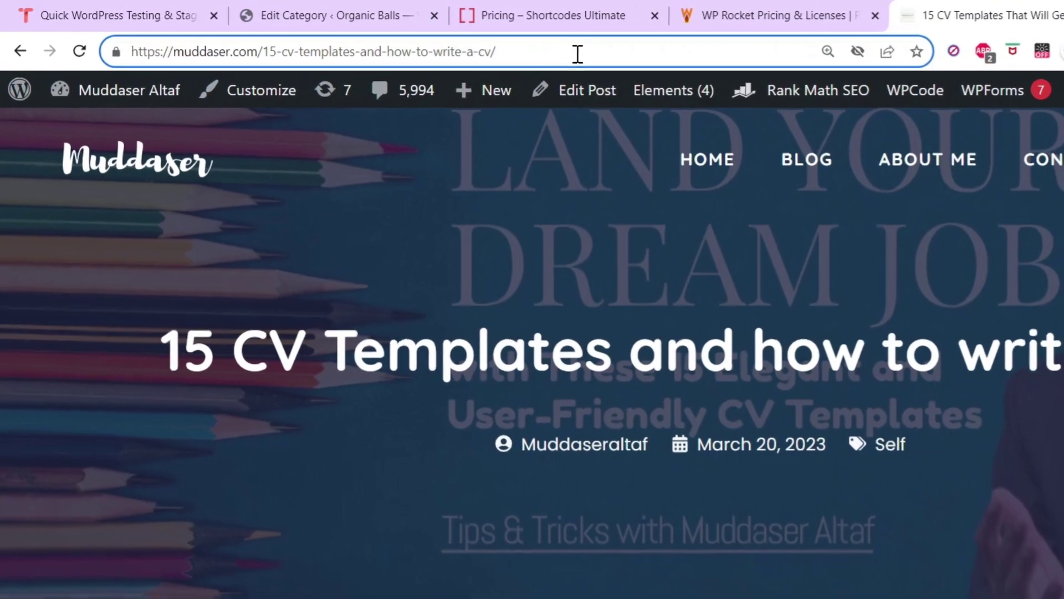
{"action": "left_click_drag", "start_coordinate": [577, 54], "coordinate": [114, 61]}
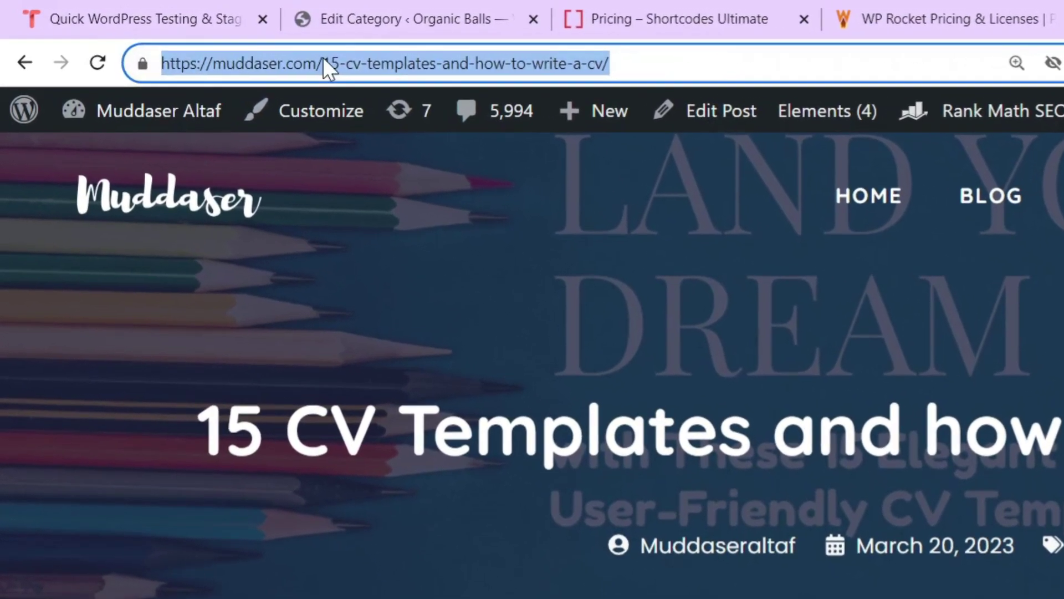
{"action": "left_click", "coordinate": [321, 63]}
{"action": "left_click_drag", "start_coordinate": [321, 63], "coordinate": [513, 41]}
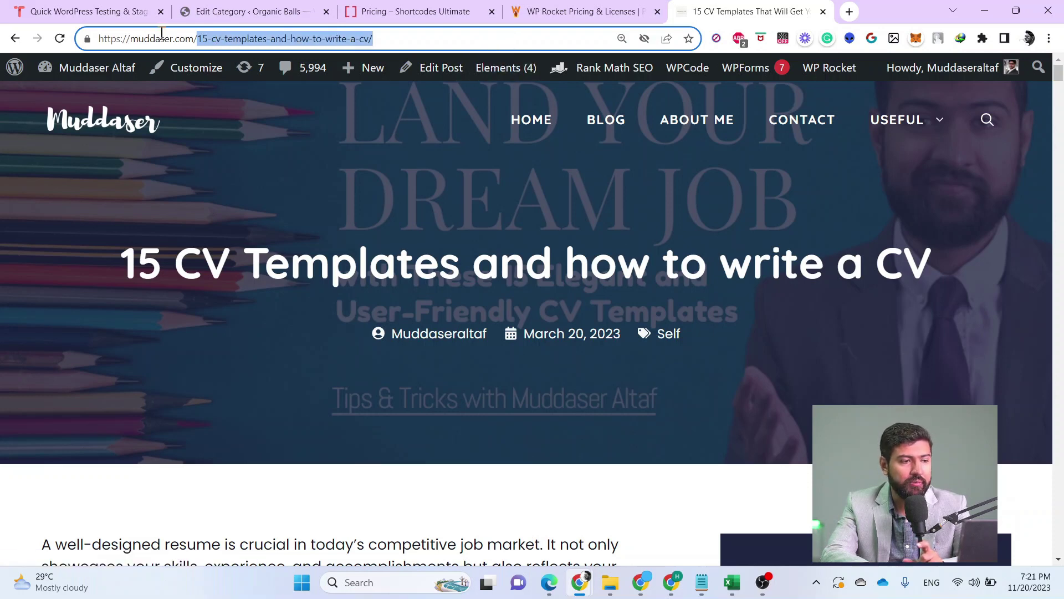
Insert "blog/" before the slug in the post's web address without loading it
{"action": "left_click", "coordinate": [198, 39]}
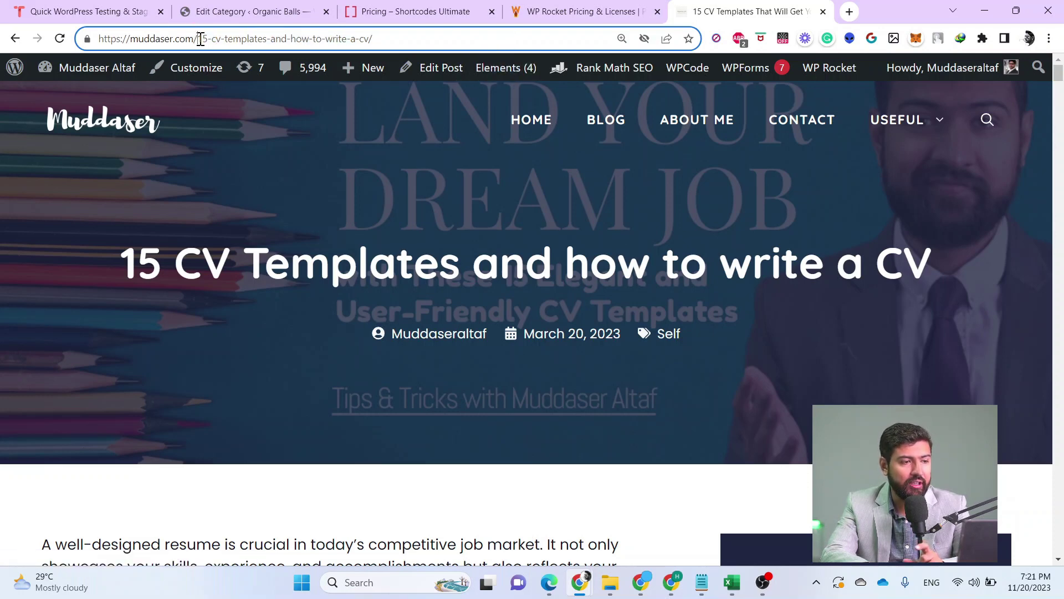
{"action": "type", "text": "blog"}
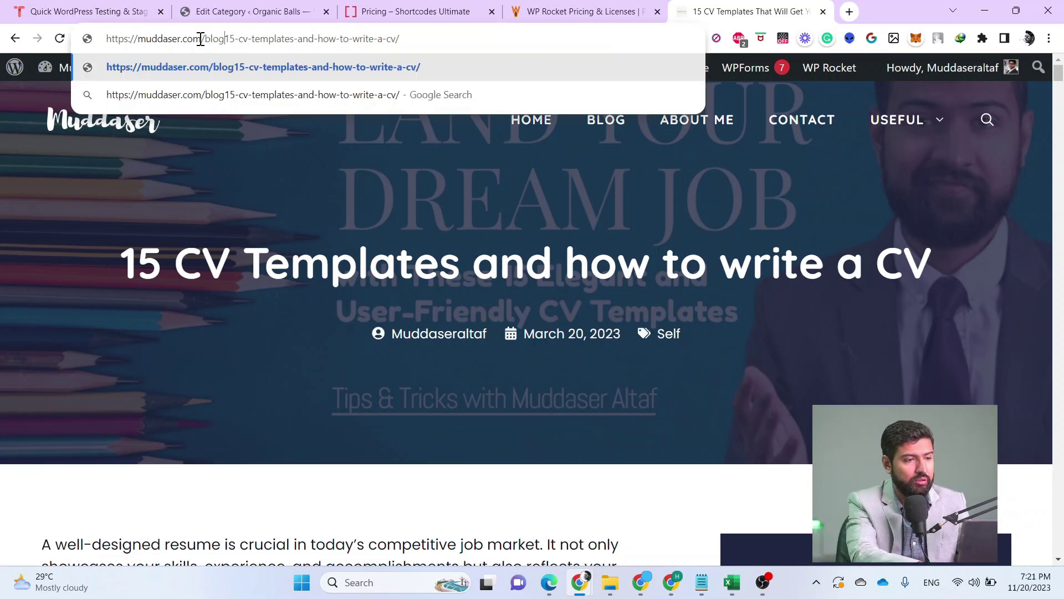
{"action": "type", "text": "/"}
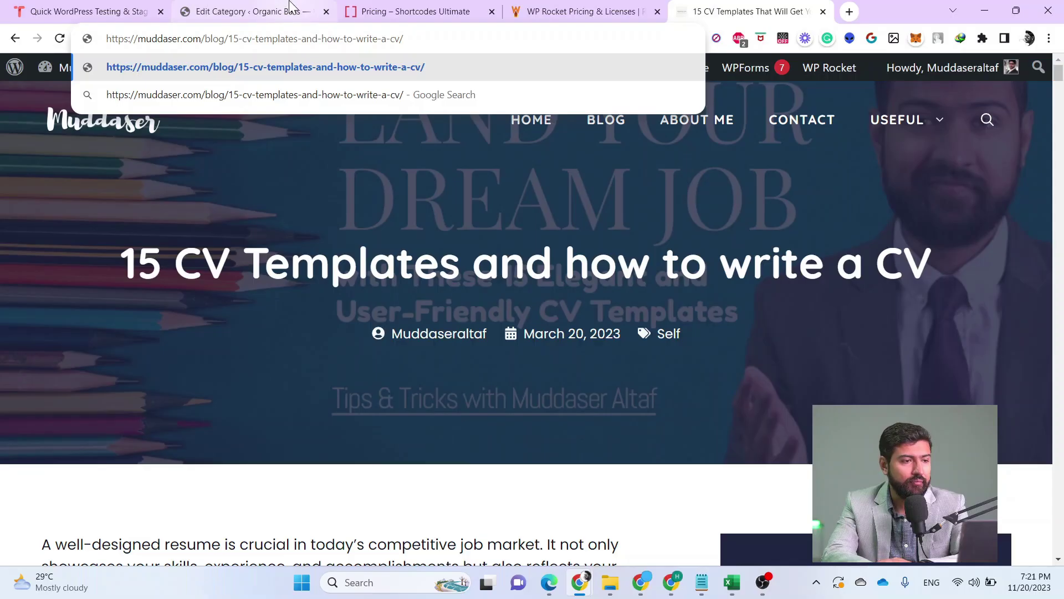
Return to the Organic Balls WordPress admin and open the list of all pages
{"action": "left_click", "coordinate": [318, 17]}
{"action": "scroll", "coordinate": [321, 391], "scroll_direction": "down", "scroll_amount": 5}
{"action": "scroll", "coordinate": [234, 248], "scroll_direction": "down", "scroll_amount": 6}
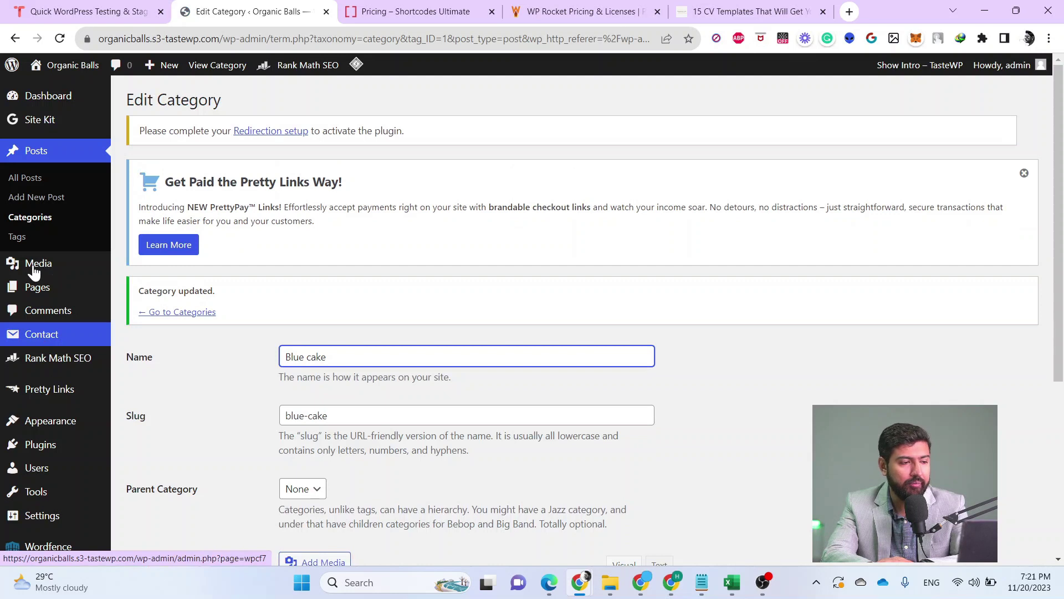
{"action": "mouse_move", "coordinate": [34, 269]}
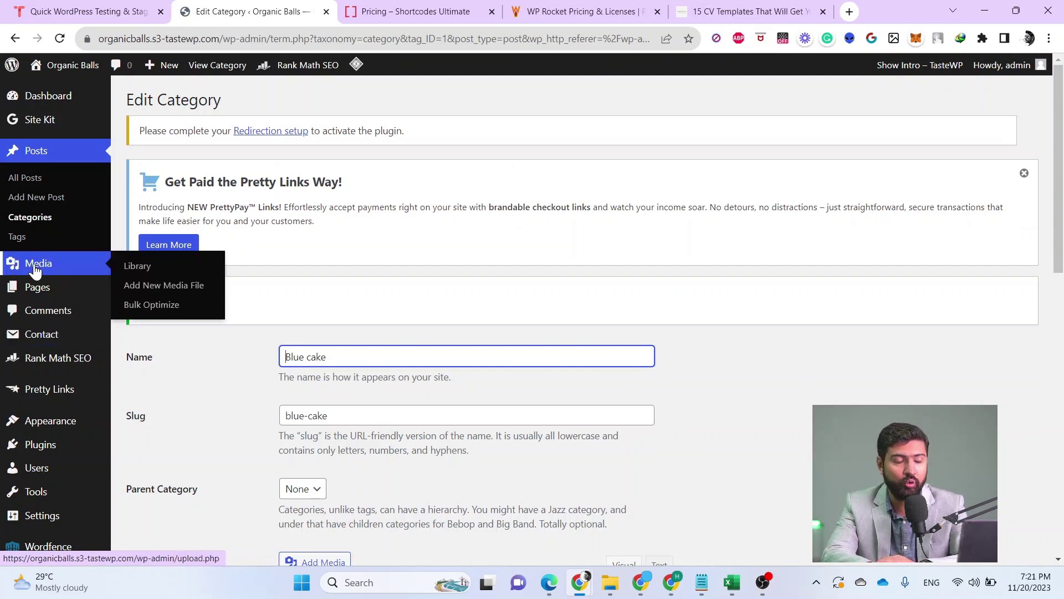
{"action": "left_click", "coordinate": [58, 288]}
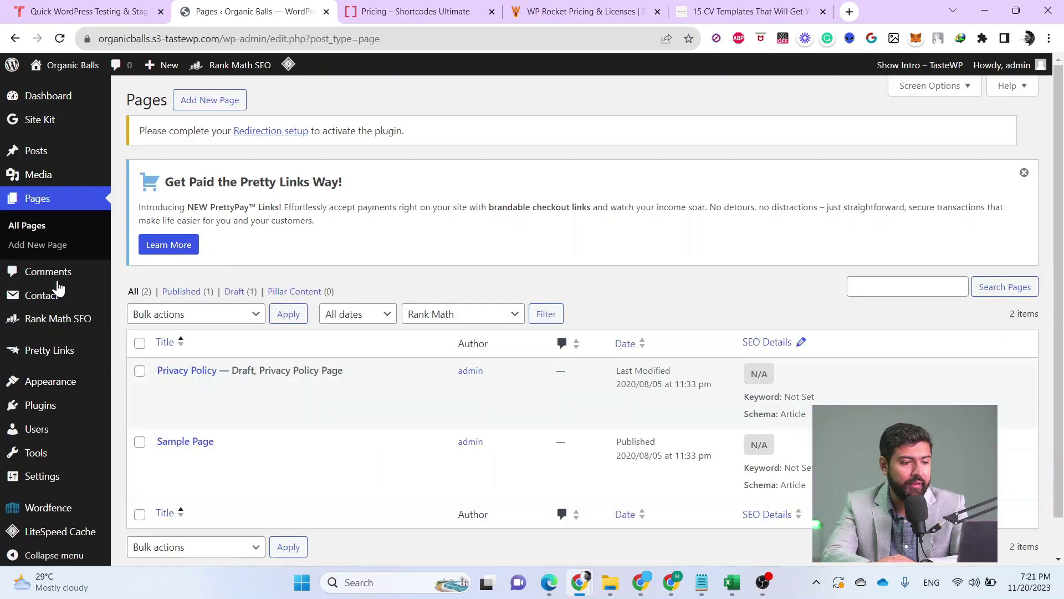
Open the Privacy Policy draft page for editing and dismiss the block editor's welcome guide
{"action": "scroll", "coordinate": [266, 313], "scroll_direction": "down", "scroll_amount": 1}
{"action": "mouse_move", "coordinate": [236, 324]}
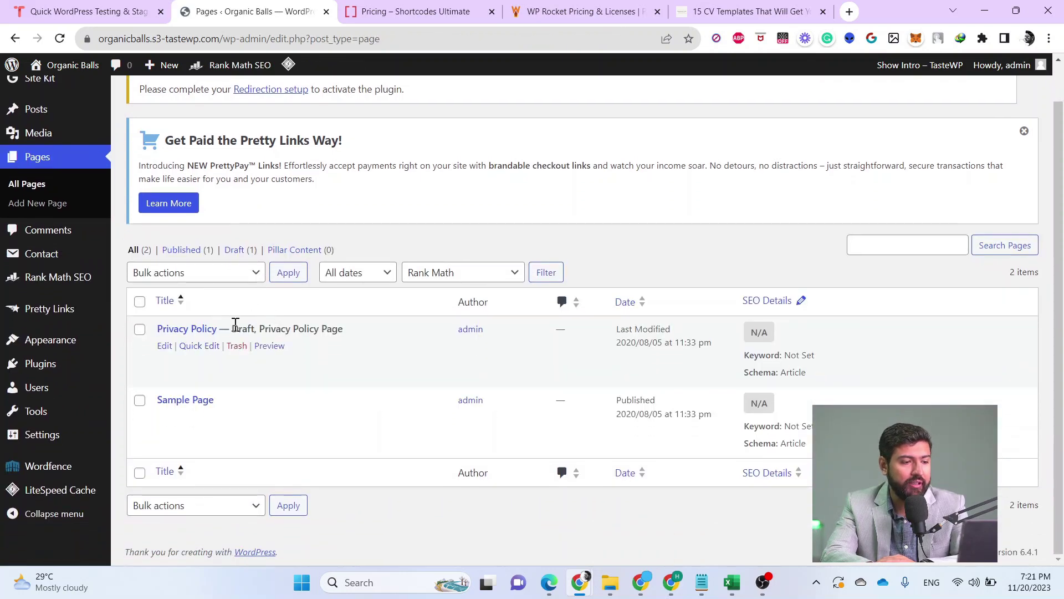
{"action": "left_click", "coordinate": [165, 349]}
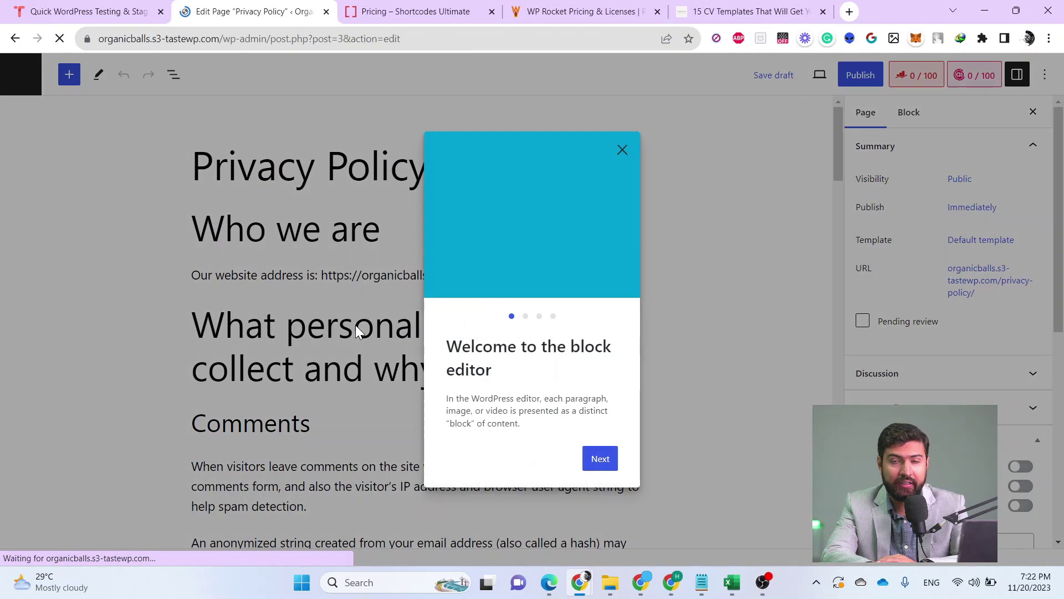
{"action": "left_click", "coordinate": [623, 149]}
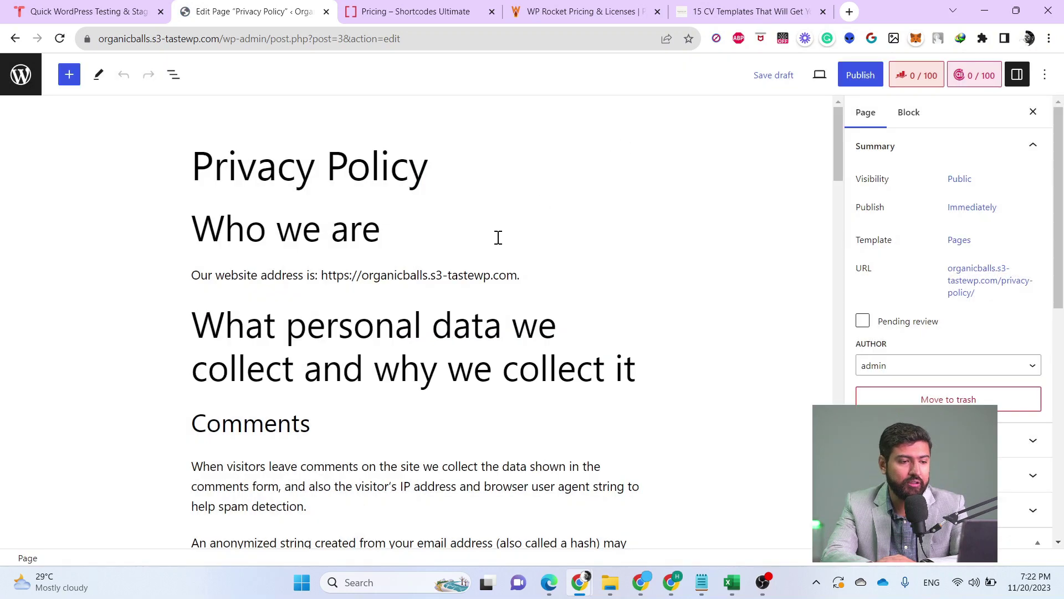
Review the Privacy Policy page's text, highlighting the website address and the automattic.com privacy link
{"action": "scroll", "coordinate": [403, 272], "scroll_direction": "down", "scroll_amount": 3}
{"action": "scroll", "coordinate": [379, 210], "scroll_direction": "up", "scroll_amount": 3}
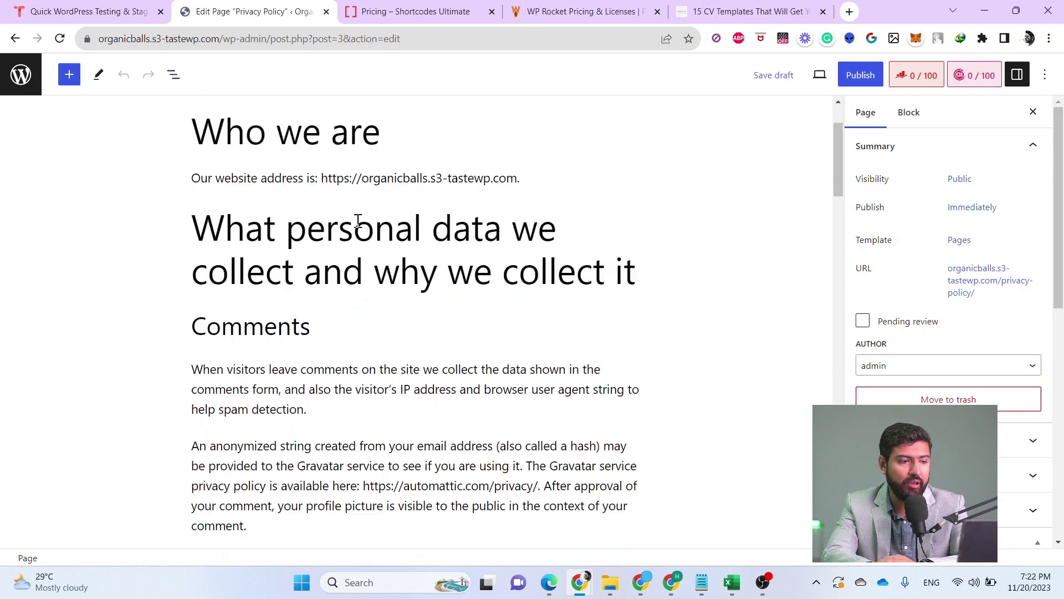
{"action": "left_click_drag", "start_coordinate": [338, 274], "coordinate": [492, 274]}
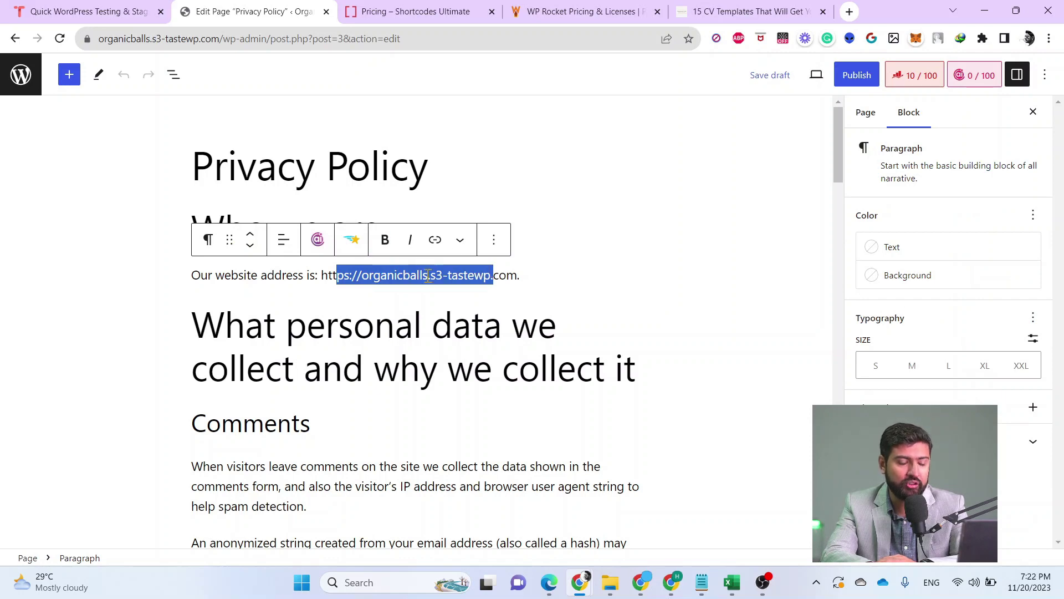
{"action": "scroll", "coordinate": [428, 276], "scroll_direction": "down", "scroll_amount": 3}
{"action": "scroll", "coordinate": [330, 269], "scroll_direction": "down", "scroll_amount": 6}
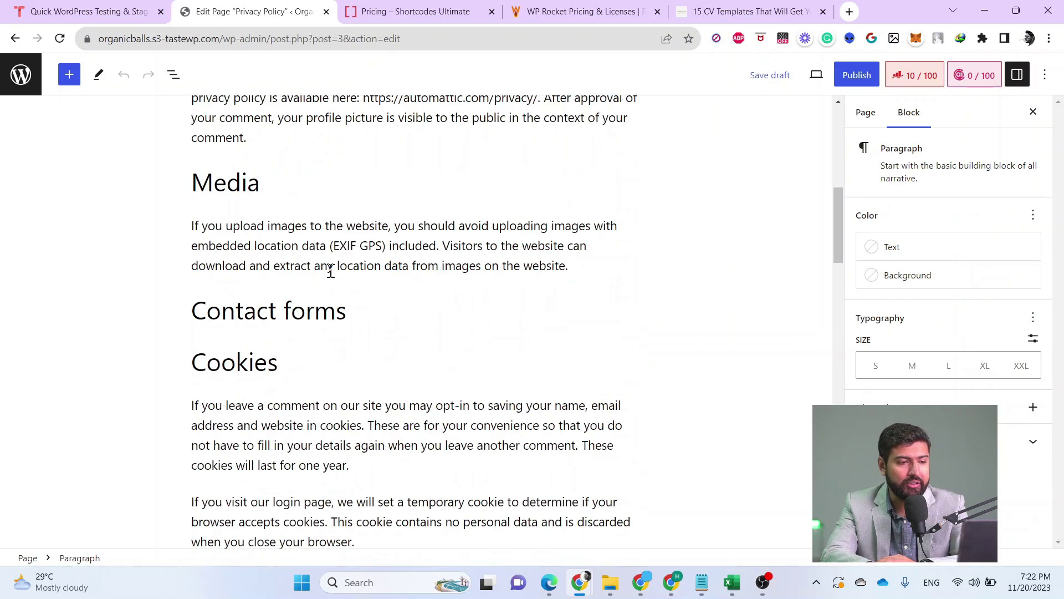
{"action": "scroll", "coordinate": [331, 271], "scroll_direction": "up", "scroll_amount": 3}
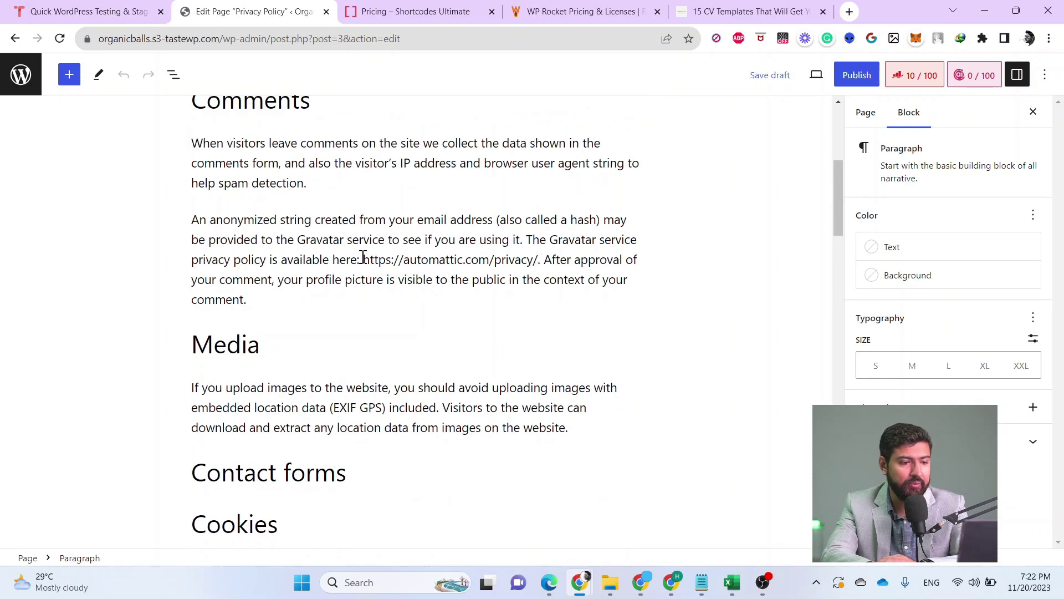
{"action": "left_click_drag", "start_coordinate": [363, 259], "coordinate": [480, 253]}
{"action": "scroll", "coordinate": [480, 253], "scroll_direction": "down", "scroll_amount": 15}
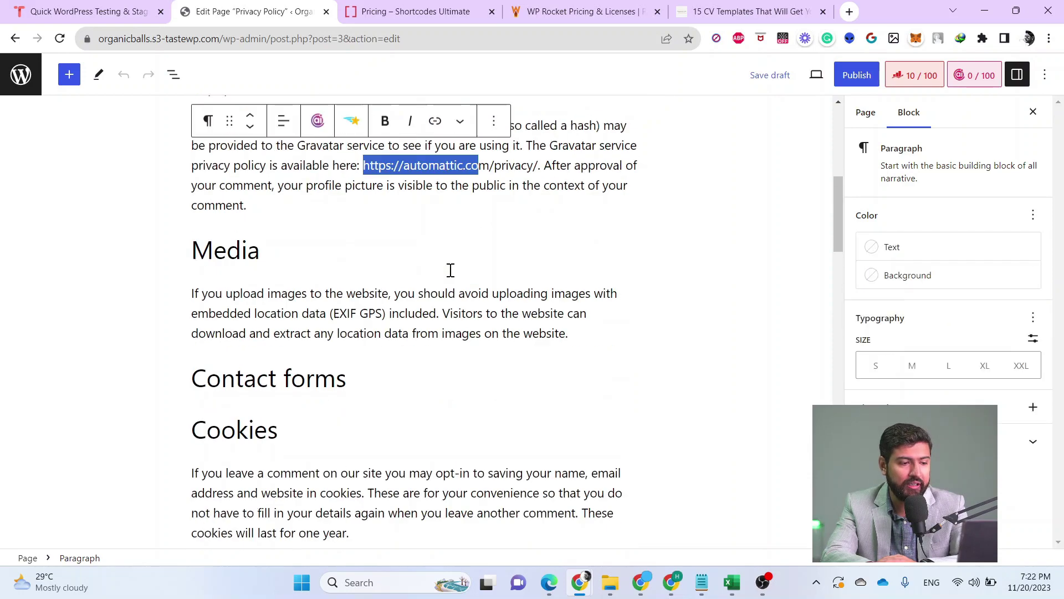
{"action": "scroll", "coordinate": [429, 280], "scroll_direction": "down", "scroll_amount": 5}
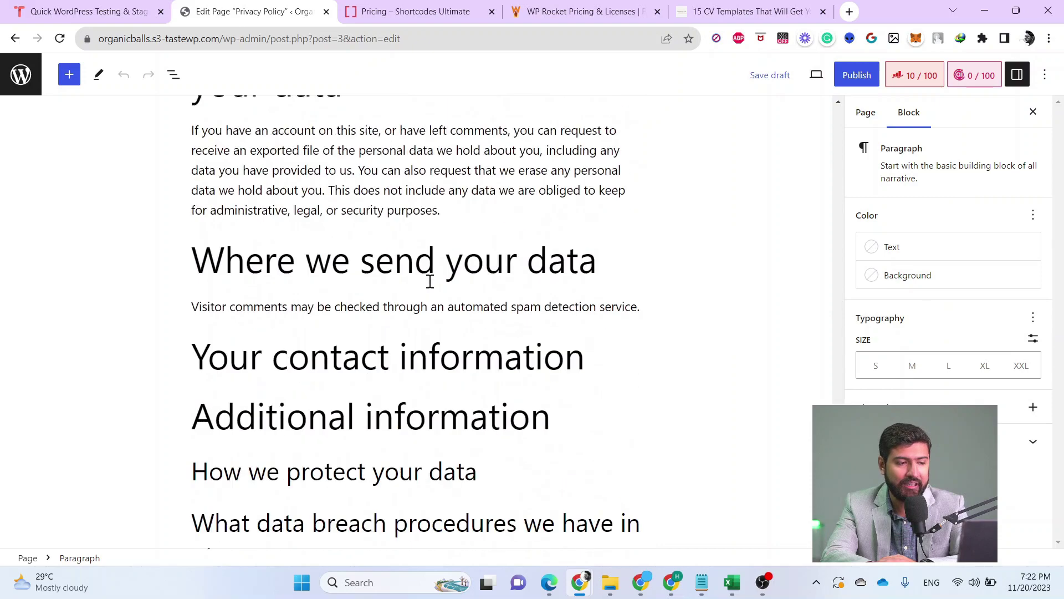
{"action": "scroll", "coordinate": [429, 280], "scroll_direction": "up", "scroll_amount": 20}
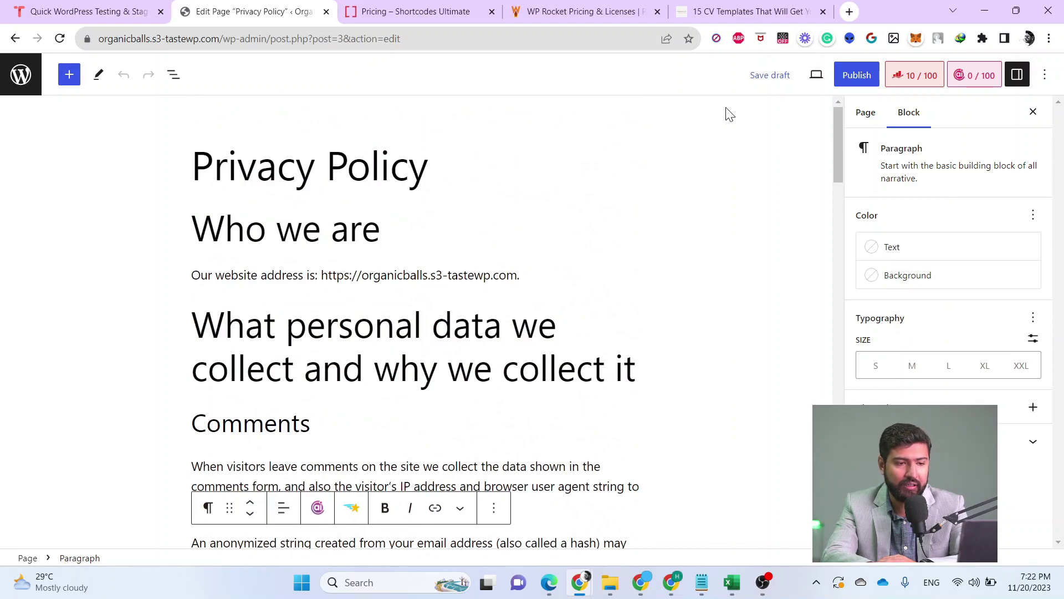
Publish the Privacy Policy page and return to the list of all pages
{"action": "left_click", "coordinate": [858, 74]}
{"action": "left_click", "coordinate": [881, 74]}
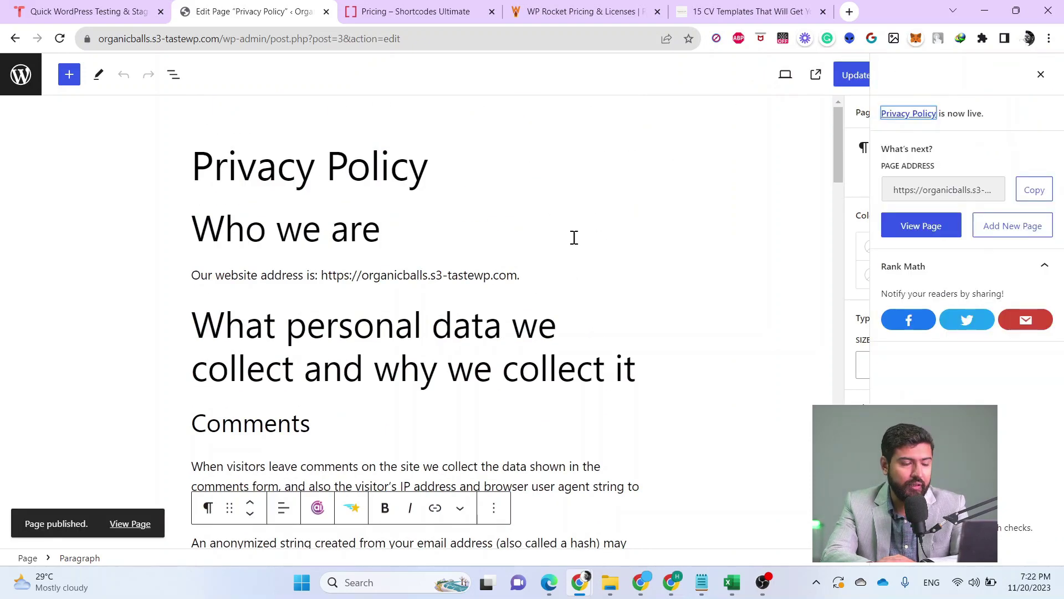
{"action": "left_click", "coordinate": [27, 83]}
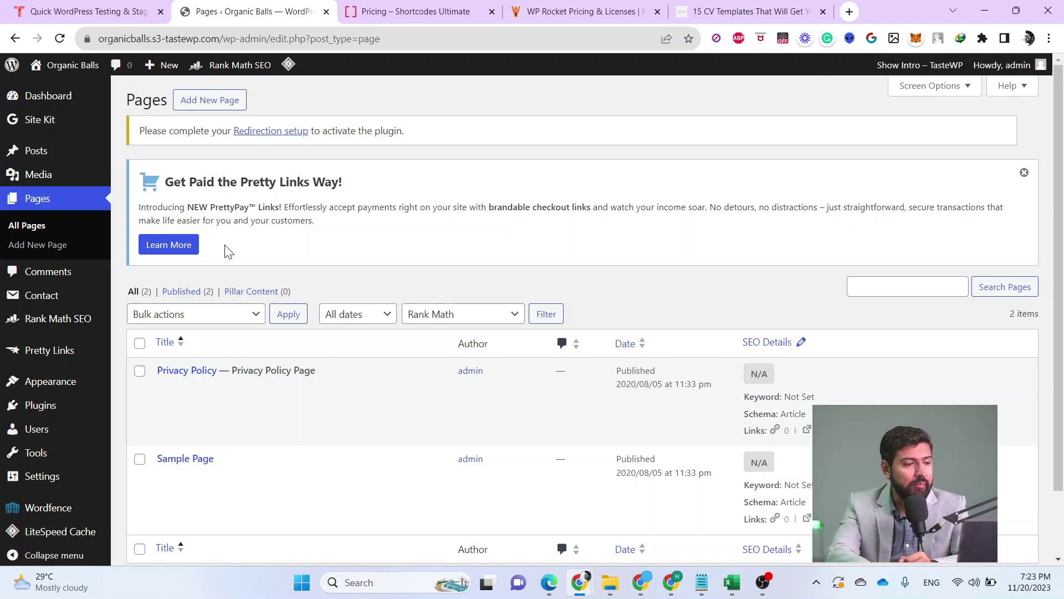
Check the site's comments list and open the theme directory for adding a new theme
{"action": "left_click", "coordinate": [61, 270]}
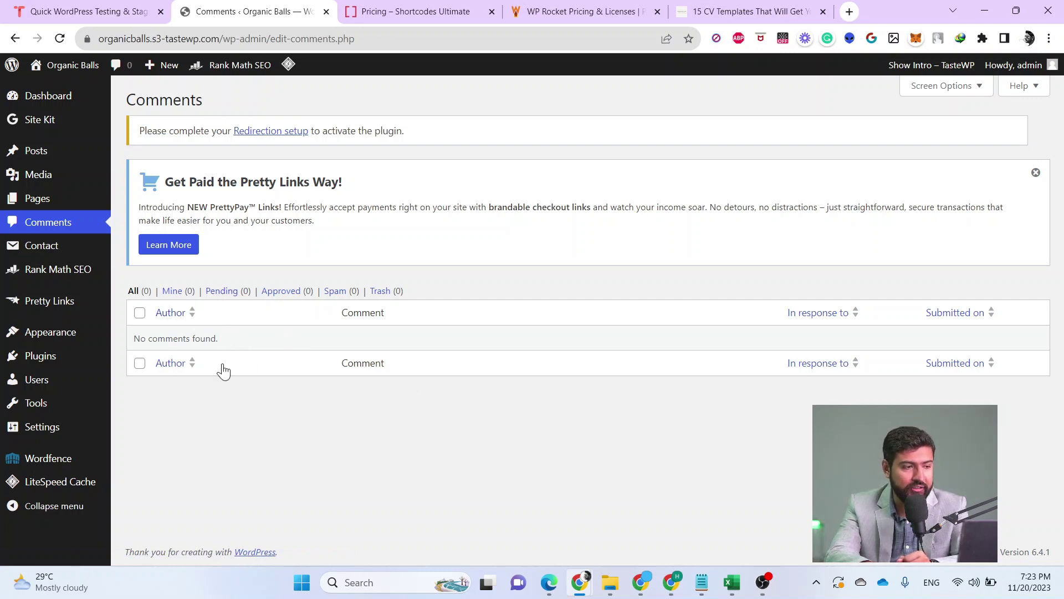
{"action": "left_click", "coordinate": [51, 339]}
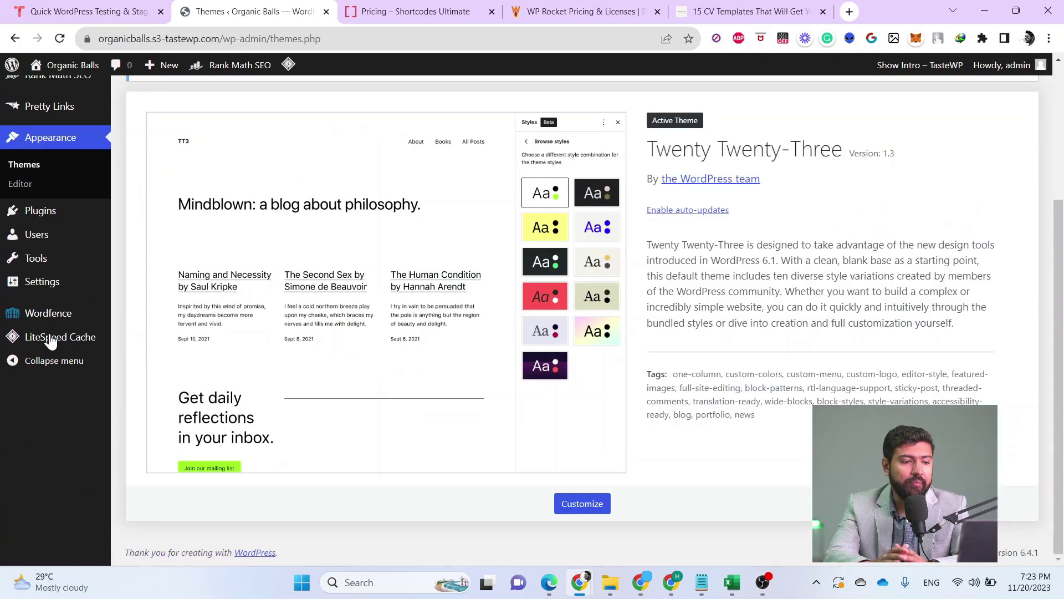
{"action": "scroll", "coordinate": [680, 387], "scroll_direction": "up", "scroll_amount": 4}
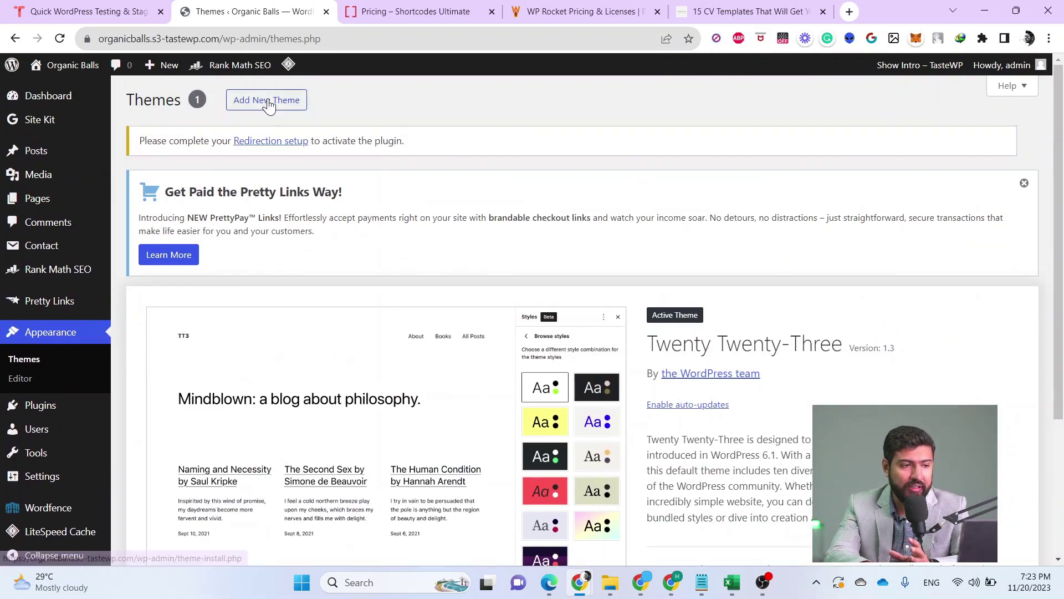
{"action": "left_click", "coordinate": [268, 105]}
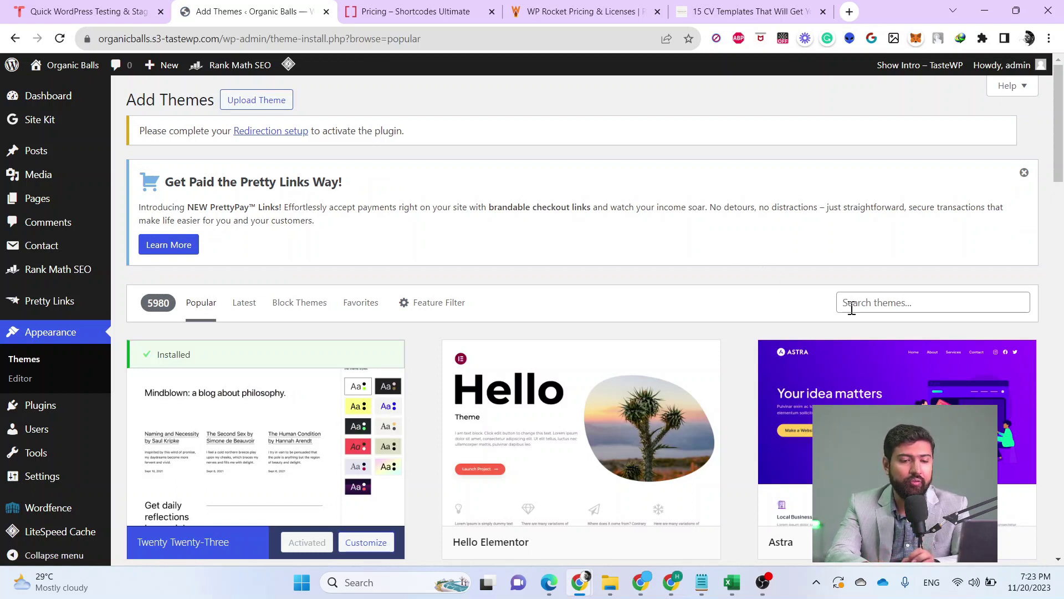
Search the theme directory for "tool"
{"action": "left_click", "coordinate": [875, 310]}
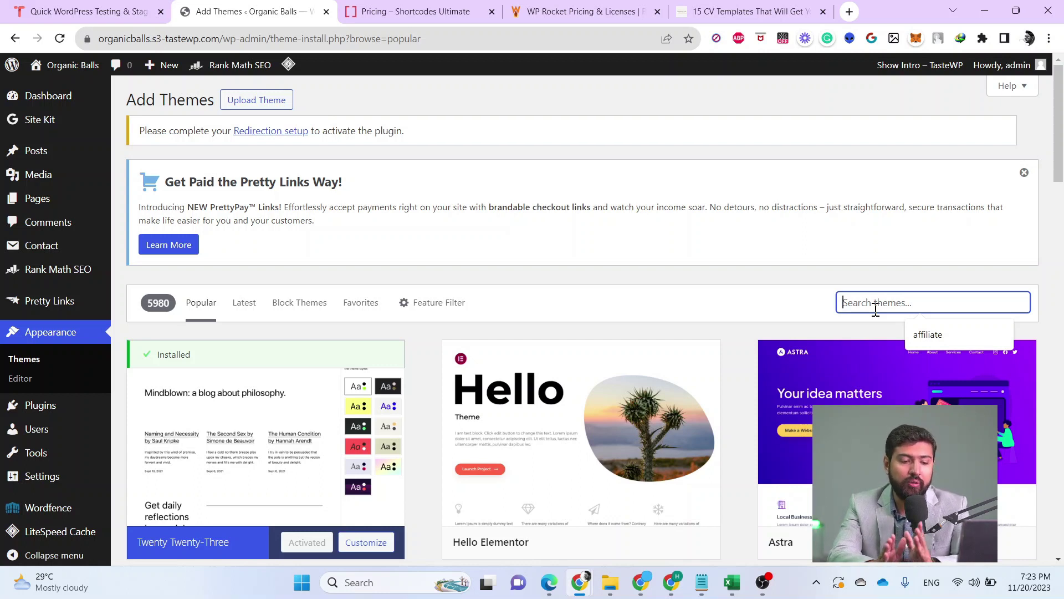
{"action": "type", "text": "too"}
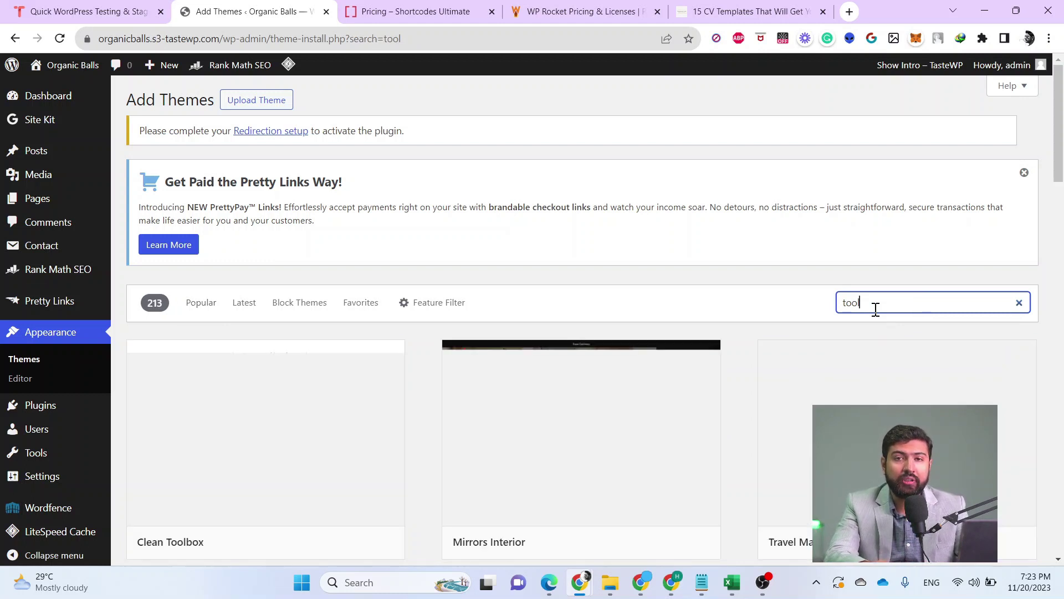
{"action": "type", "text": "l"}
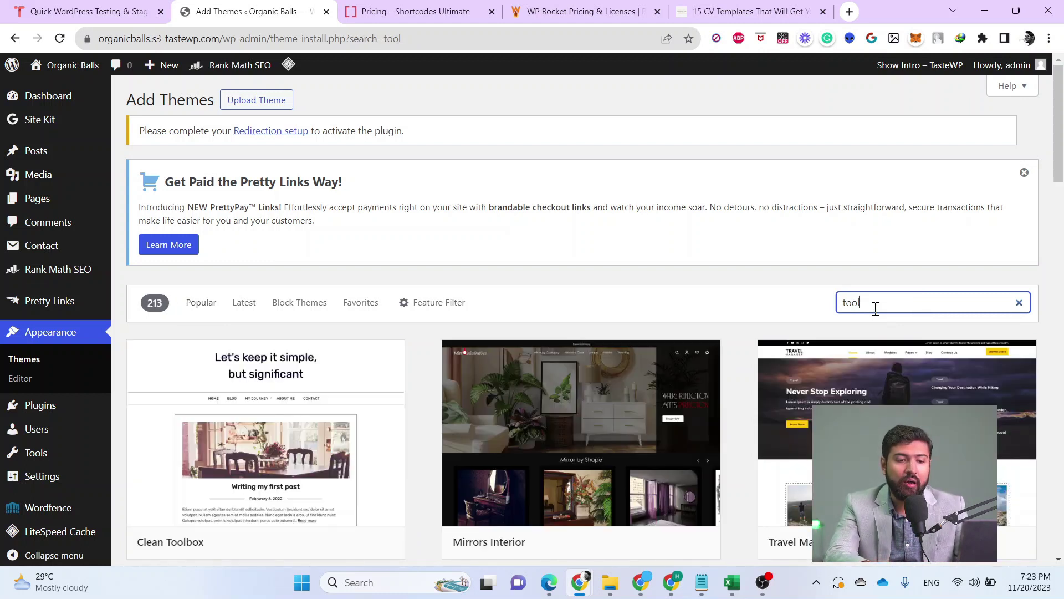
Search the theme directory for "portfolio" instead and browse the matching themes
{"action": "key", "text": "ctrl+a"}
{"action": "type", "text": "portfol"}
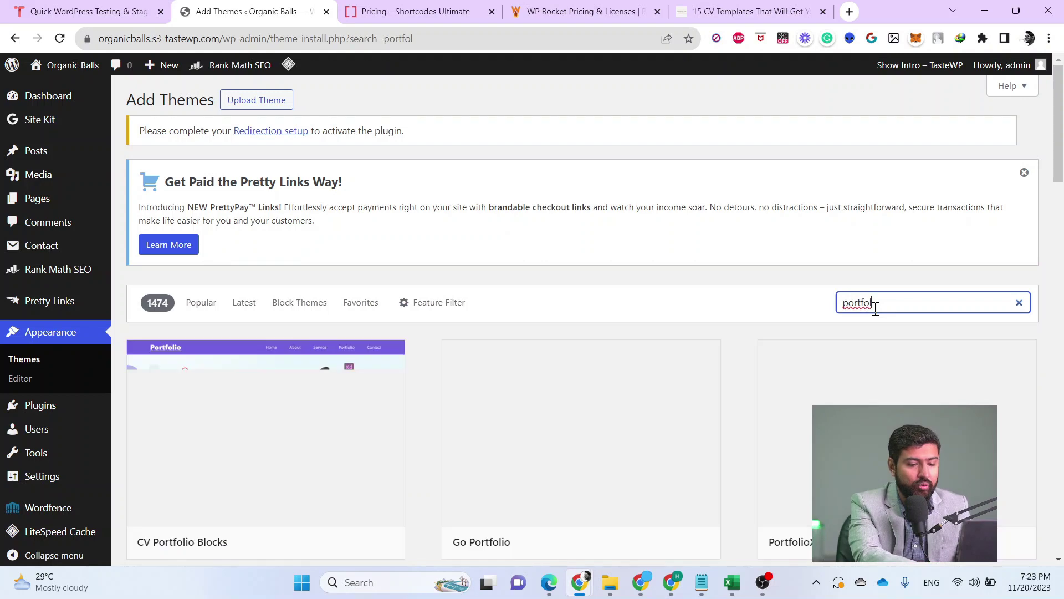
{"action": "type", "text": "io"}
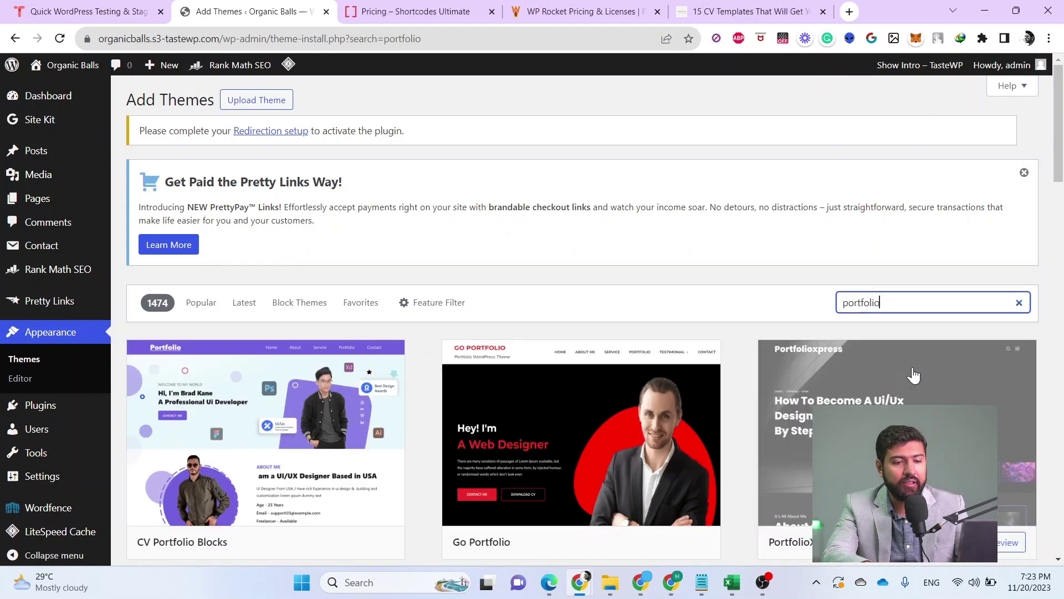
{"action": "scroll", "coordinate": [909, 374], "scroll_direction": "down", "scroll_amount": 5}
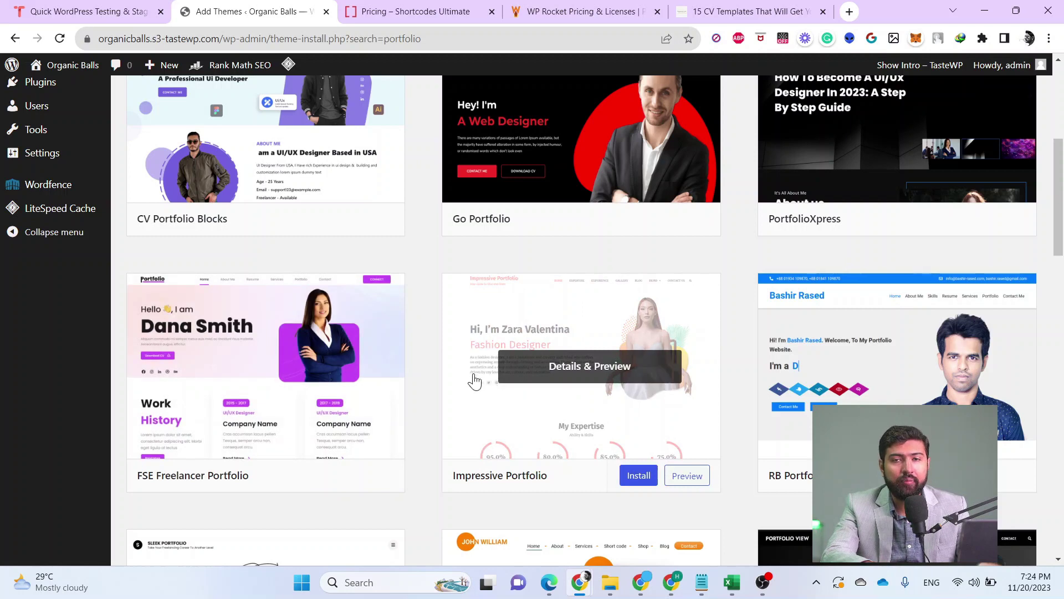
{"action": "scroll", "coordinate": [452, 366], "scroll_direction": "up", "scroll_amount": 6}
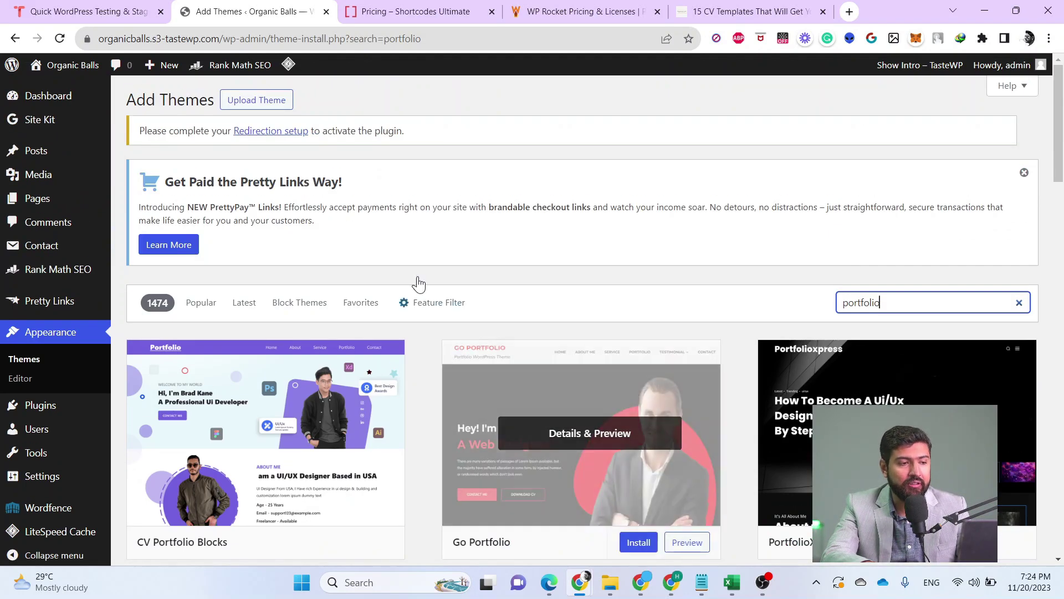
Show the popular themes and look over options such as Hello Elementor, Astra, OceanWP, Kadence and GeneratePress
{"action": "left_click", "coordinate": [200, 303]}
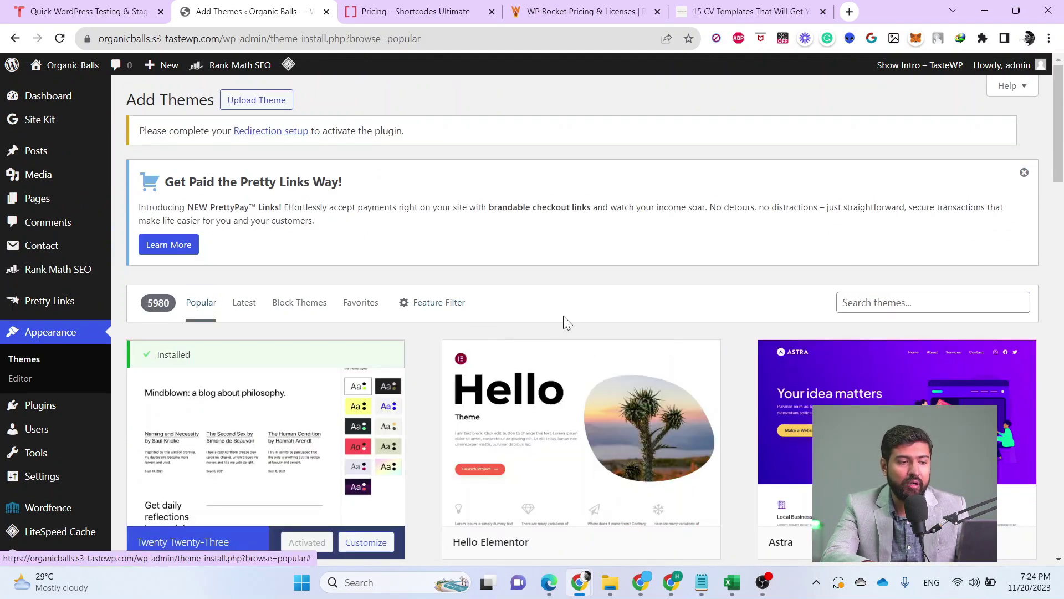
{"action": "scroll", "coordinate": [635, 286], "scroll_direction": "down", "scroll_amount": 3}
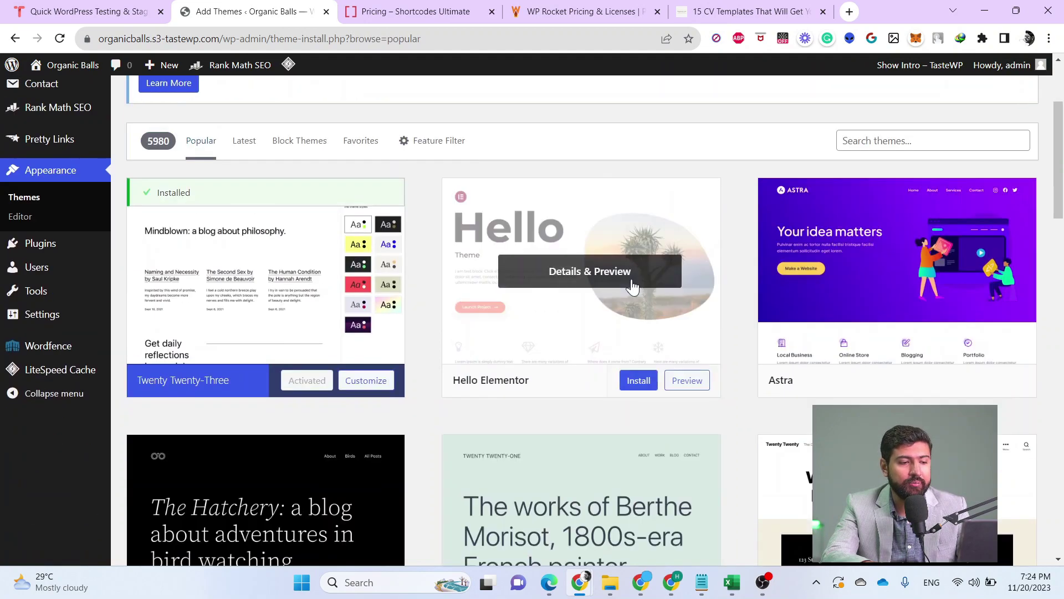
{"action": "scroll", "coordinate": [632, 287], "scroll_direction": "down", "scroll_amount": 6}
{"action": "scroll", "coordinate": [632, 287], "scroll_direction": "down", "scroll_amount": 5}
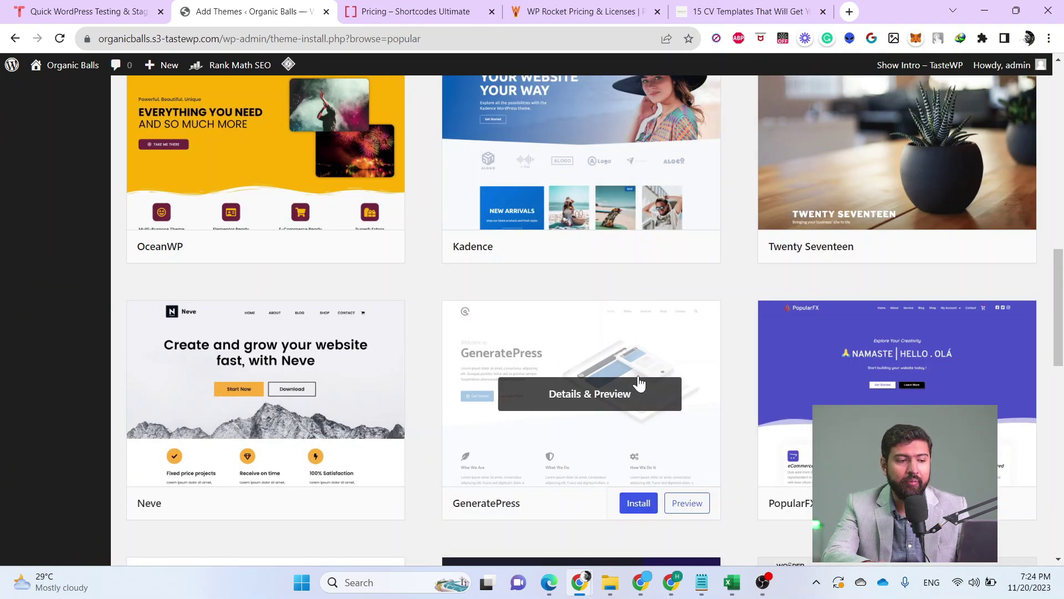
{"action": "scroll", "coordinate": [639, 383], "scroll_direction": "up", "scroll_amount": 9}
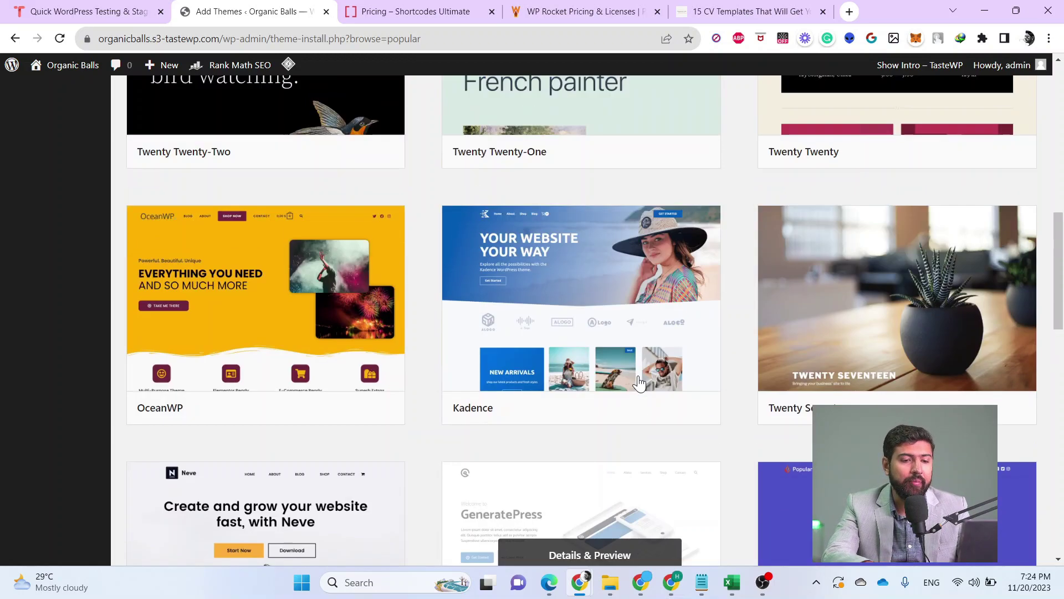
{"action": "scroll", "coordinate": [639, 383], "scroll_direction": "up", "scroll_amount": 3}
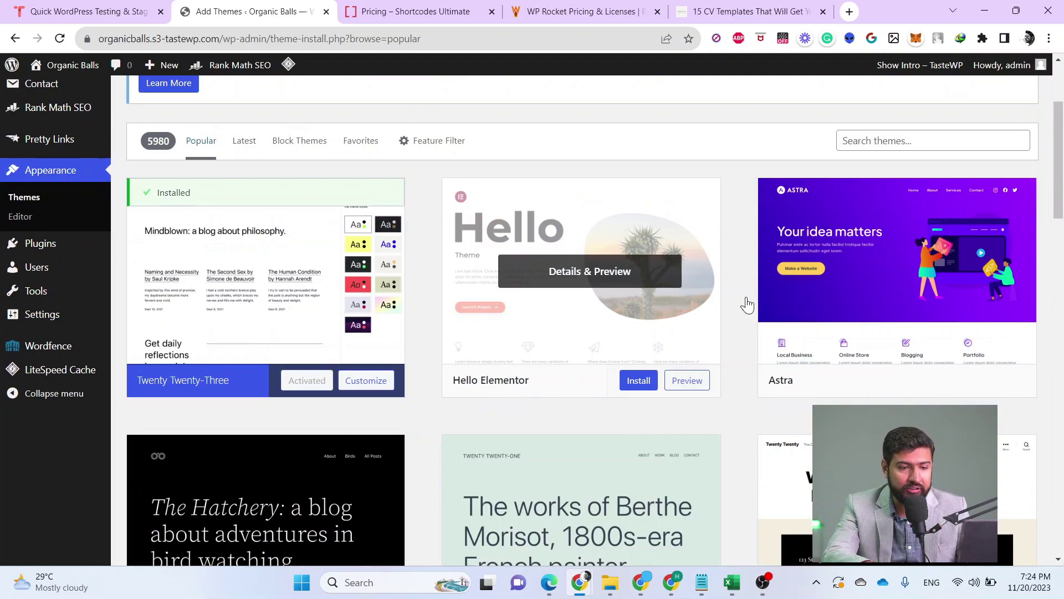
{"action": "scroll", "coordinate": [947, 257], "scroll_direction": "down", "scroll_amount": 3}
{"action": "scroll", "coordinate": [946, 257], "scroll_direction": "down", "scroll_amount": 6}
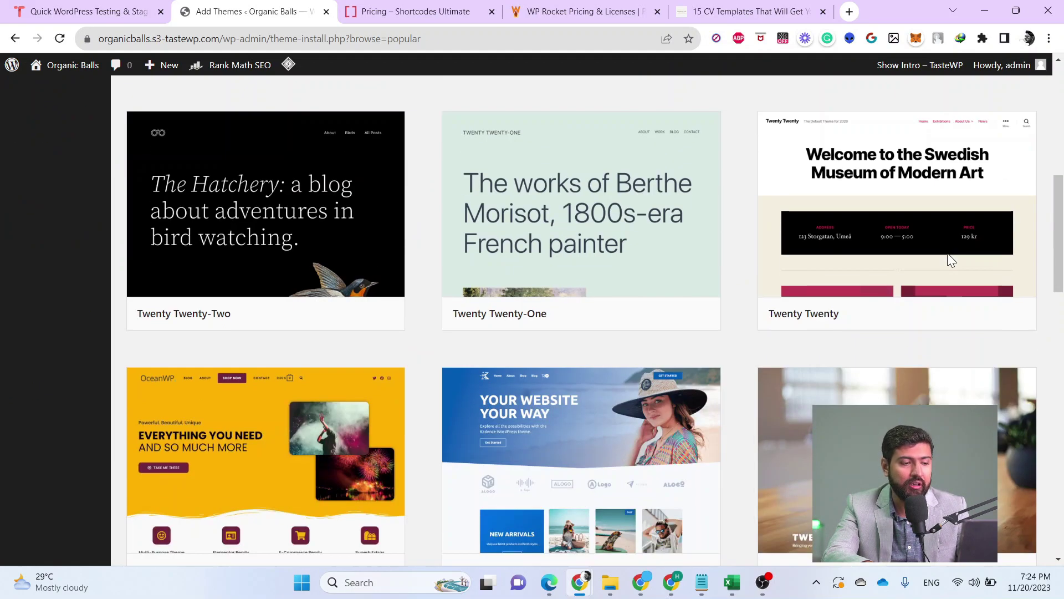
{"action": "mouse_move", "coordinate": [178, 230]}
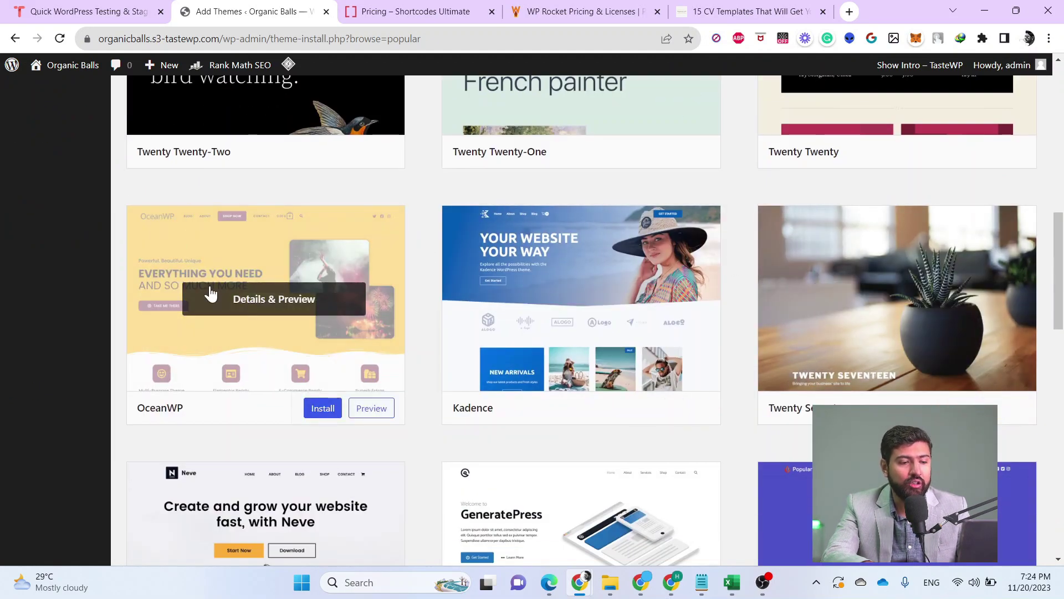
{"action": "scroll", "coordinate": [210, 290], "scroll_direction": "down", "scroll_amount": 3}
{"action": "scroll", "coordinate": [209, 290], "scroll_direction": "up", "scroll_amount": 3}
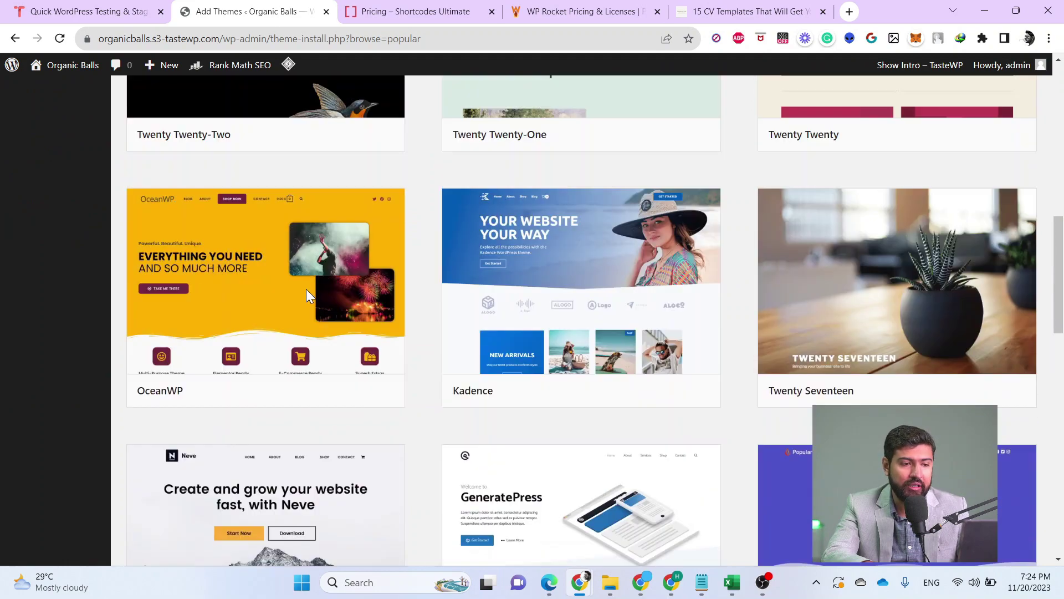
{"action": "mouse_move", "coordinate": [578, 358]}
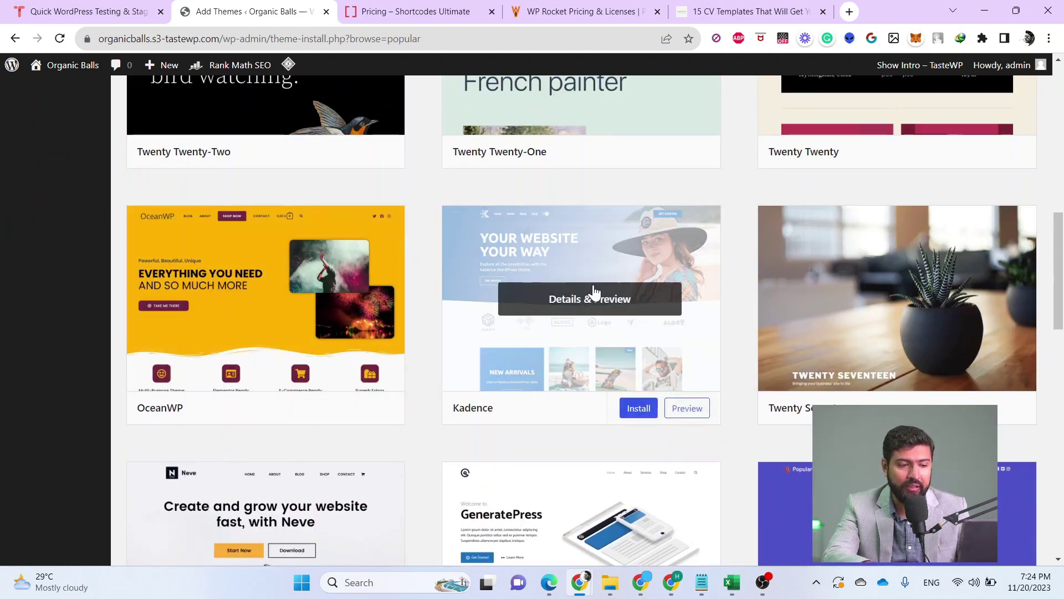
{"action": "scroll", "coordinate": [593, 291], "scroll_direction": "up", "scroll_amount": 10}
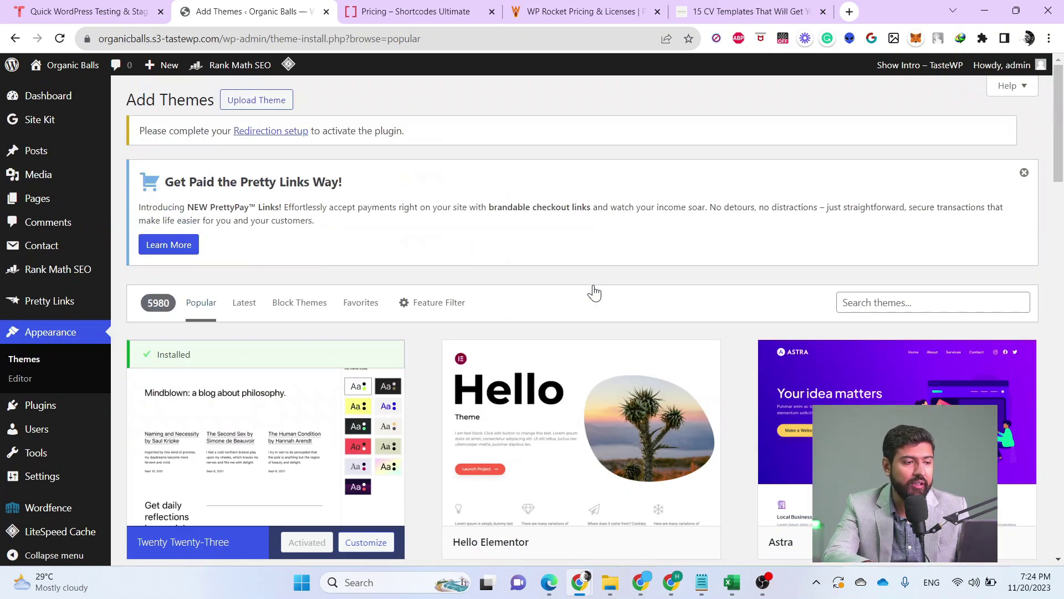
Open the site's general settings and highlight the existing site title and tagline
{"action": "mouse_move", "coordinate": [29, 304]}
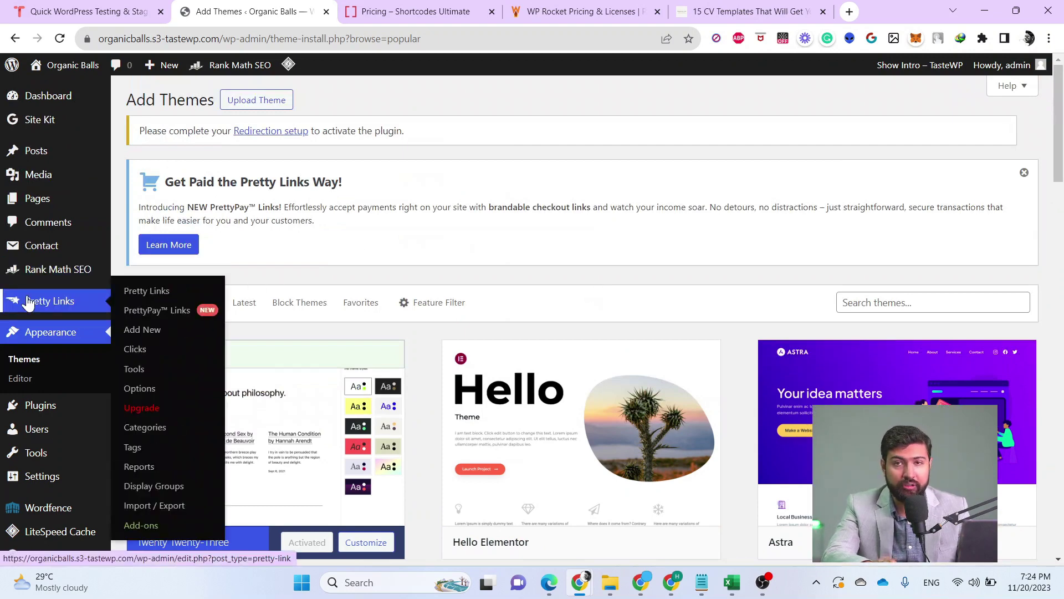
{"action": "mouse_move", "coordinate": [61, 479]}
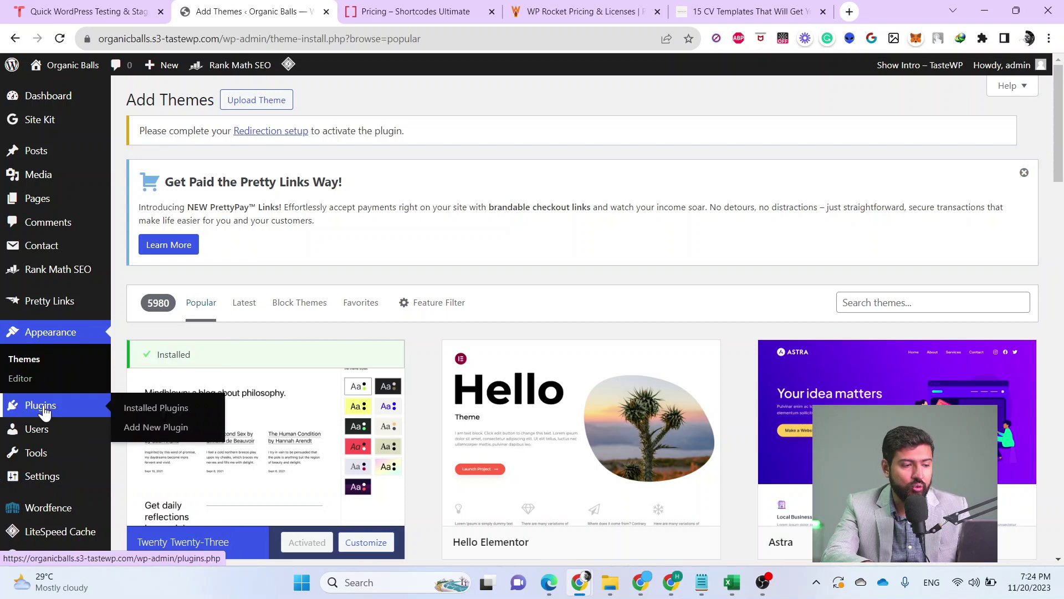
{"action": "left_click", "coordinate": [60, 485]}
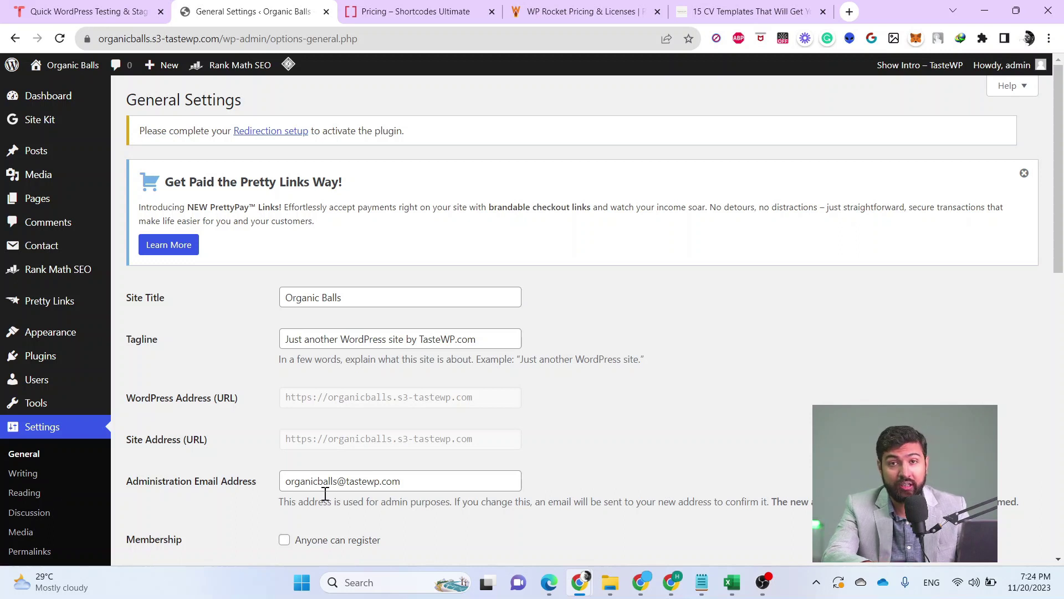
{"action": "left_click", "coordinate": [344, 296]}
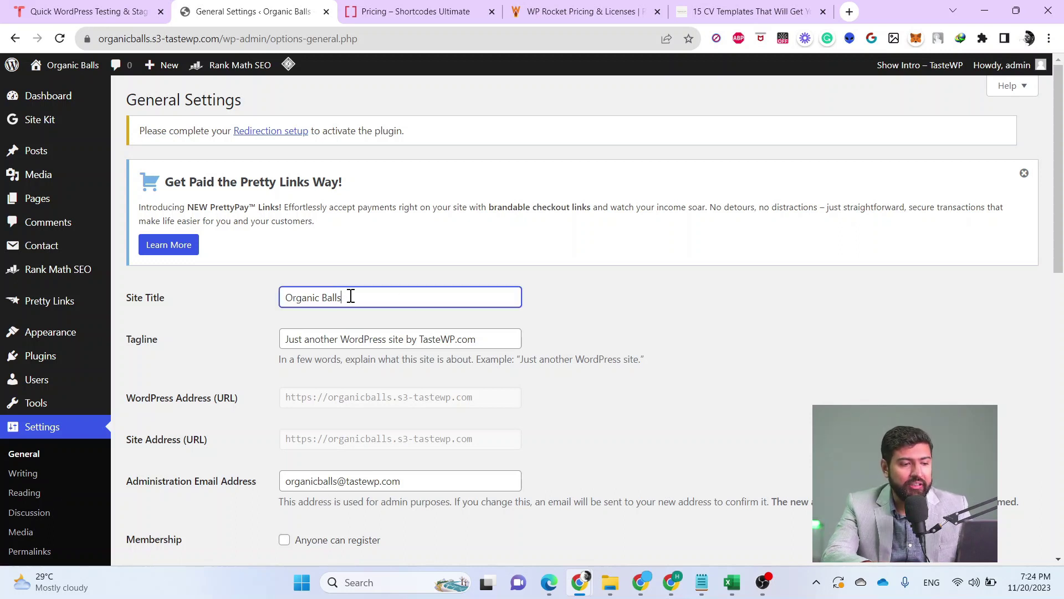
{"action": "left_click_drag", "start_coordinate": [351, 297], "coordinate": [283, 296]}
{"action": "triple_click", "coordinate": [355, 341]}
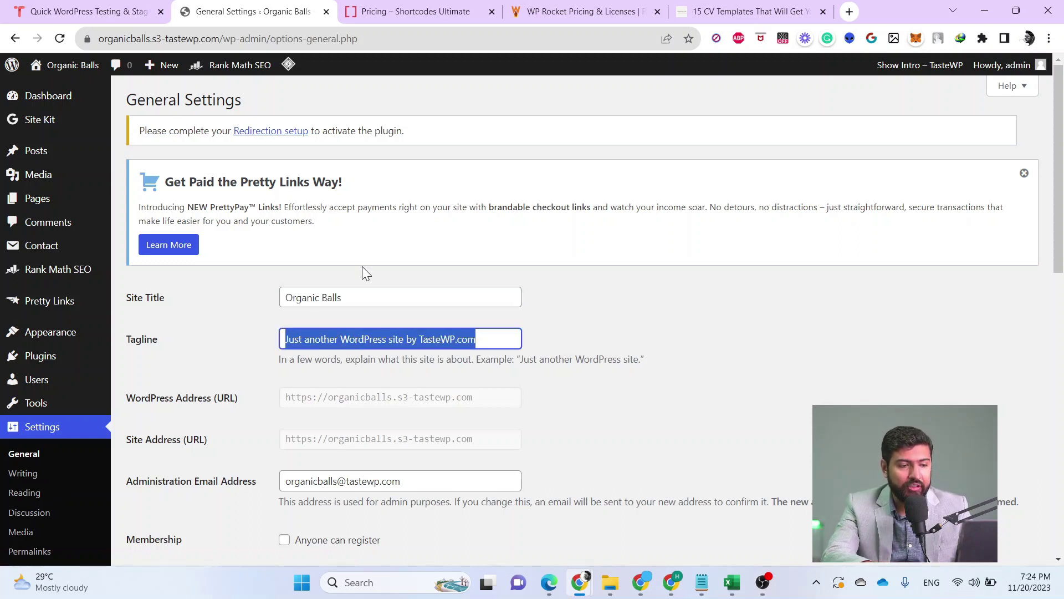
Set the site title to "Blue Cake" and the tagline to "Amazing Cakes at your doorstep"
{"action": "triple_click", "coordinate": [378, 294]}
{"action": "type", "text": "B"}
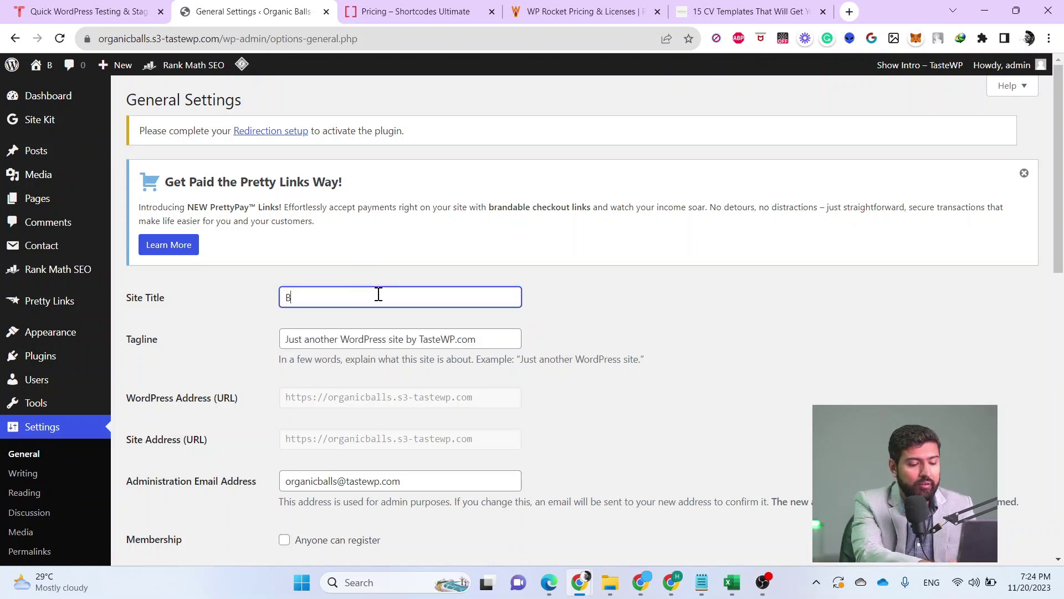
{"action": "type", "text": "lue Cake"}
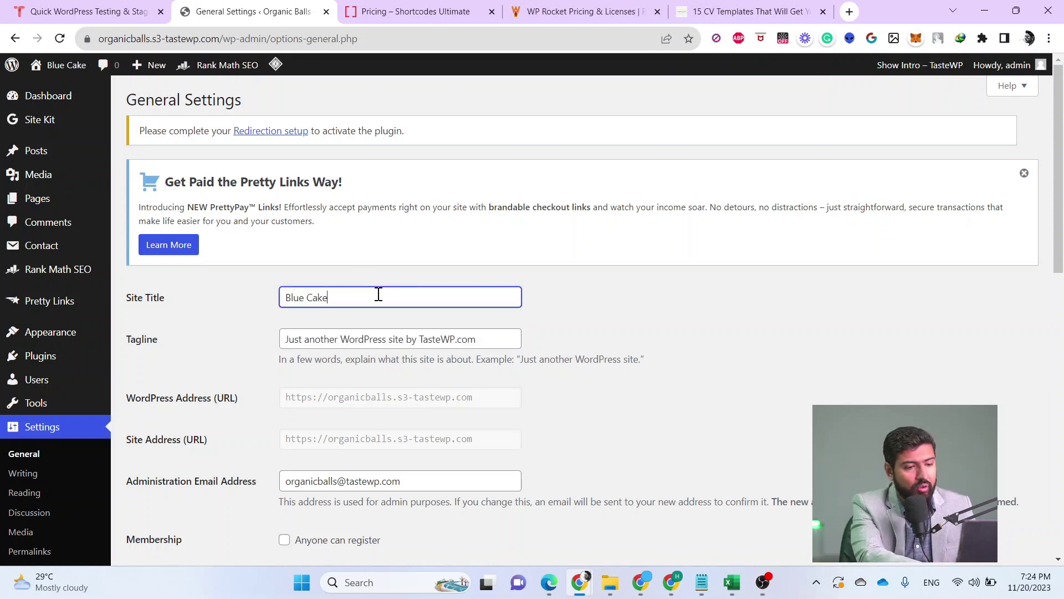
{"action": "key", "text": "Tab"}
{"action": "type", "text": "Amaz"}
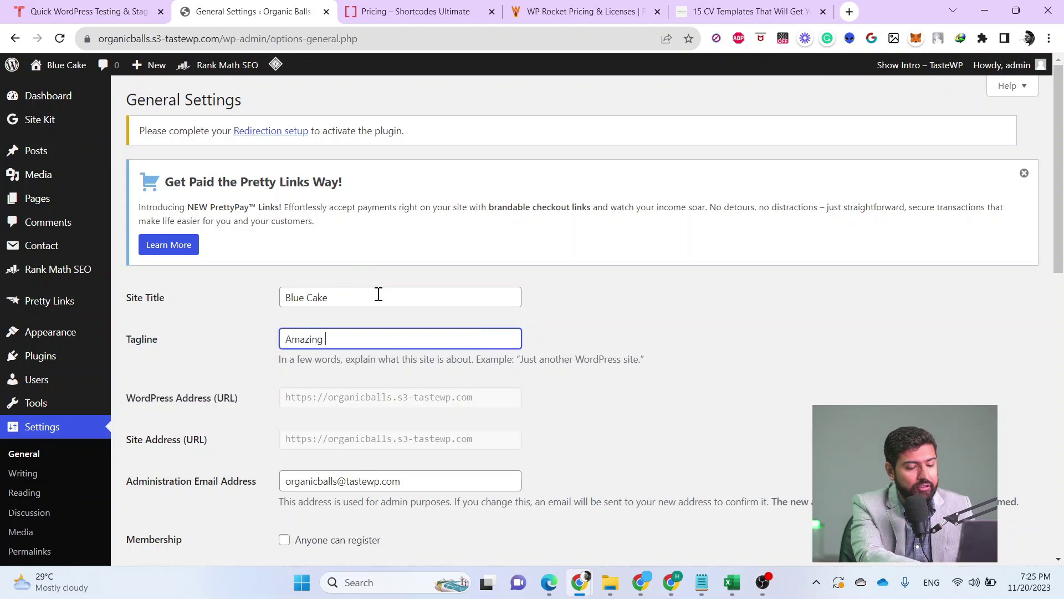
{"action": "type", "text": "ing Cakes at your doo"}
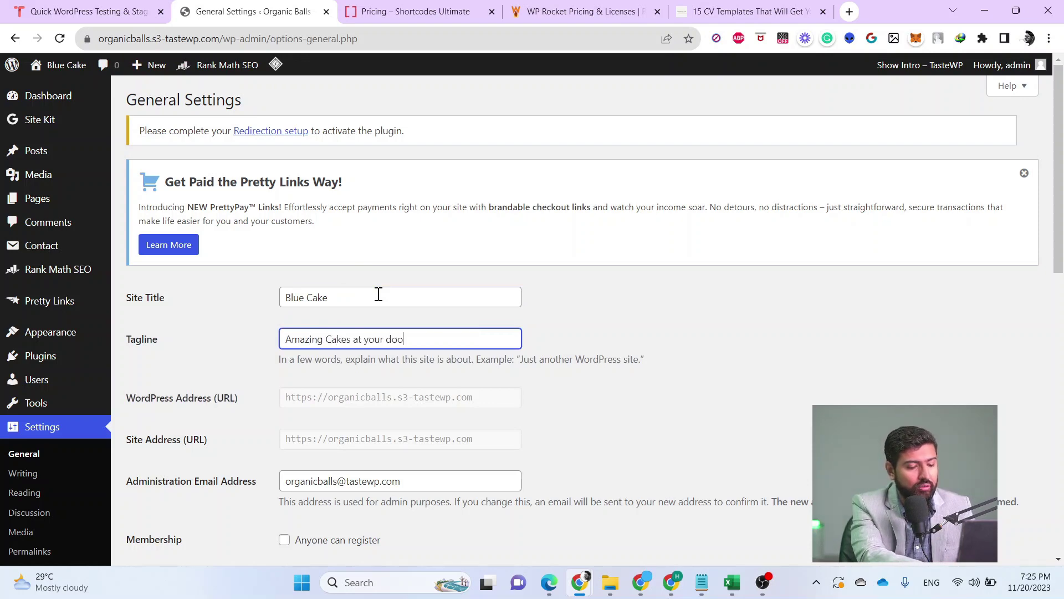
{"action": "type", "text": "rstep"}
Review the remaining general settings, including the administration email, membership, default role, site language, timezone and date format
{"action": "scroll", "coordinate": [379, 294], "scroll_direction": "down", "scroll_amount": 3}
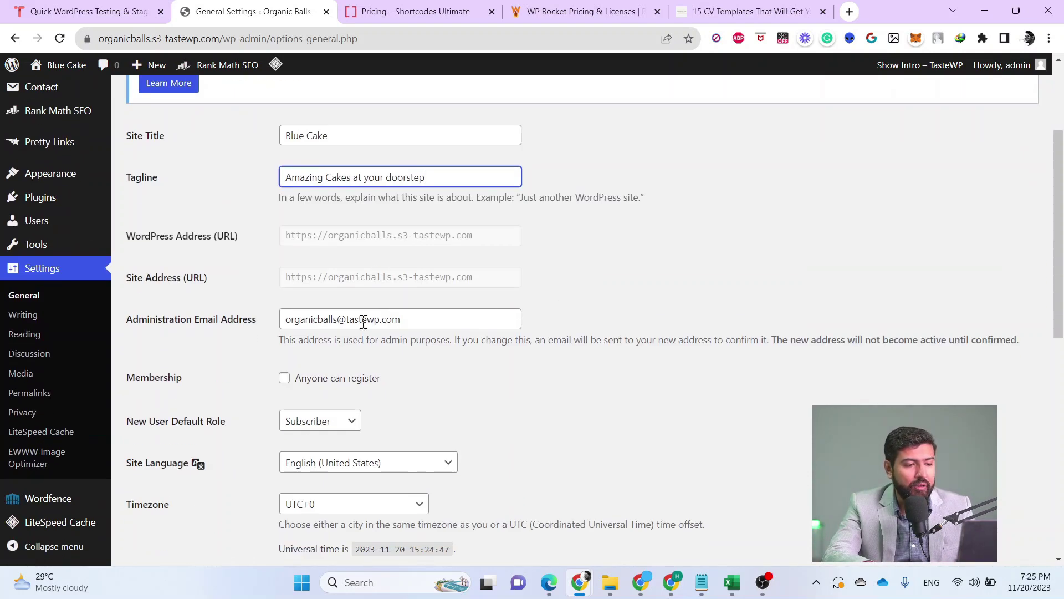
{"action": "scroll", "coordinate": [363, 322], "scroll_direction": "down", "scroll_amount": 3}
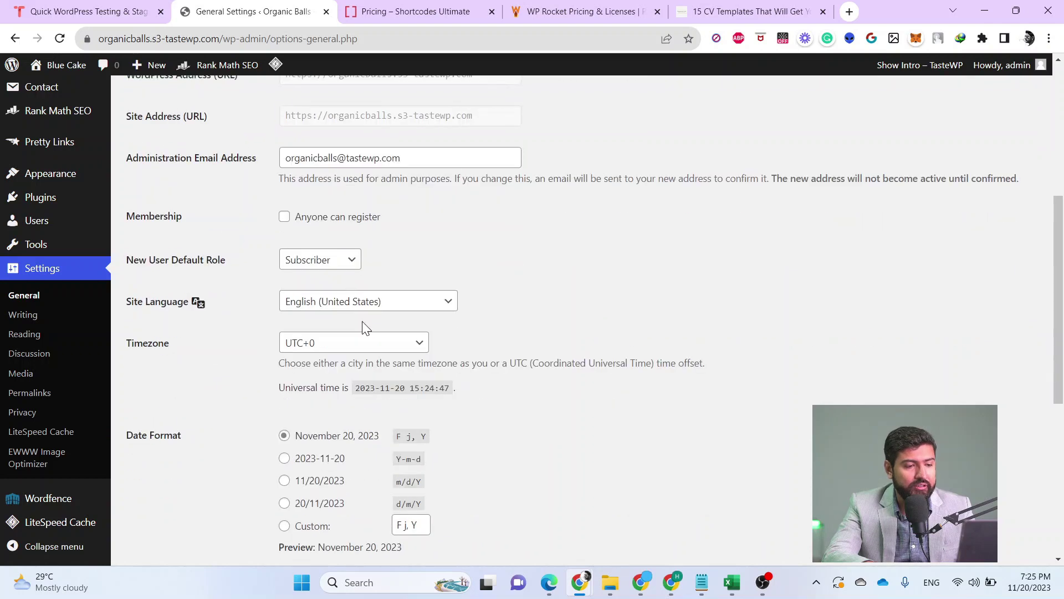
{"action": "scroll", "coordinate": [364, 326], "scroll_direction": "down", "scroll_amount": 6}
{"action": "scroll", "coordinate": [365, 326], "scroll_direction": "up", "scroll_amount": 6}
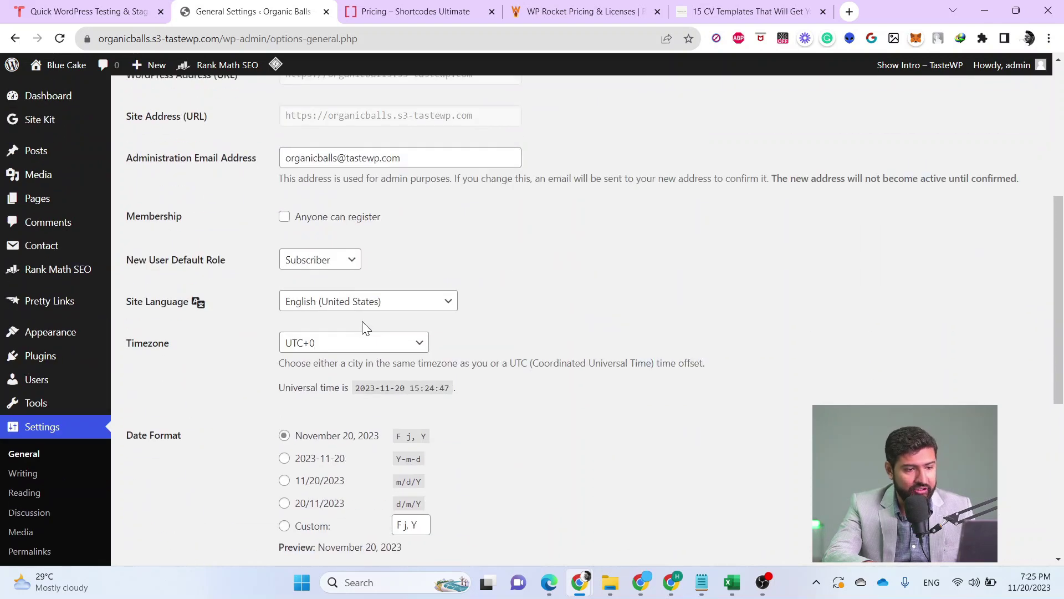
Check the date format, time format and week start options, and save the general settings
{"action": "scroll", "coordinate": [364, 327], "scroll_direction": "down", "scroll_amount": 3}
{"action": "scroll", "coordinate": [363, 329], "scroll_direction": "down", "scroll_amount": 3}
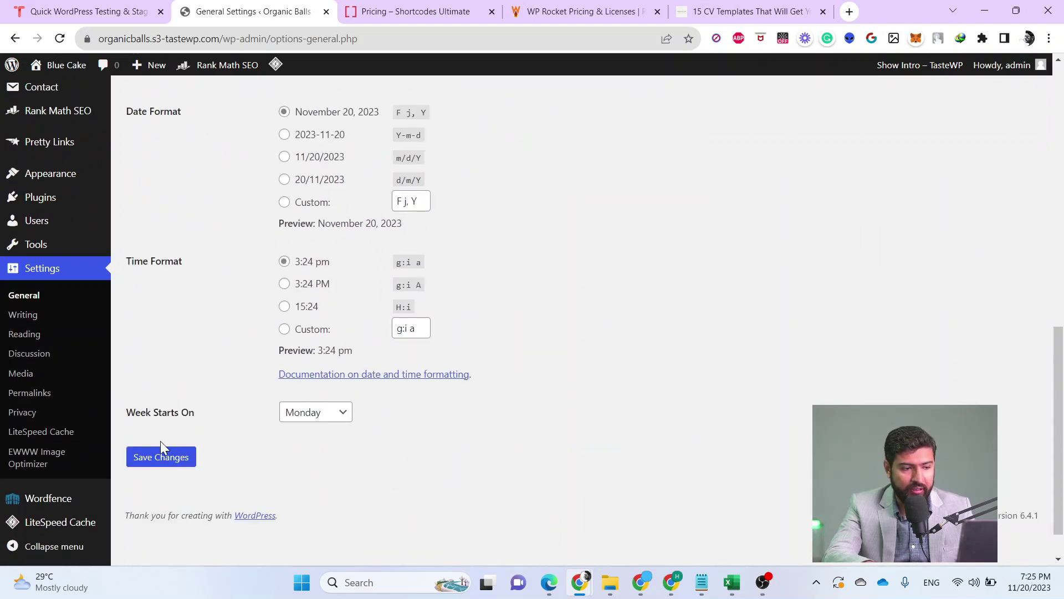
{"action": "left_click", "coordinate": [156, 458]}
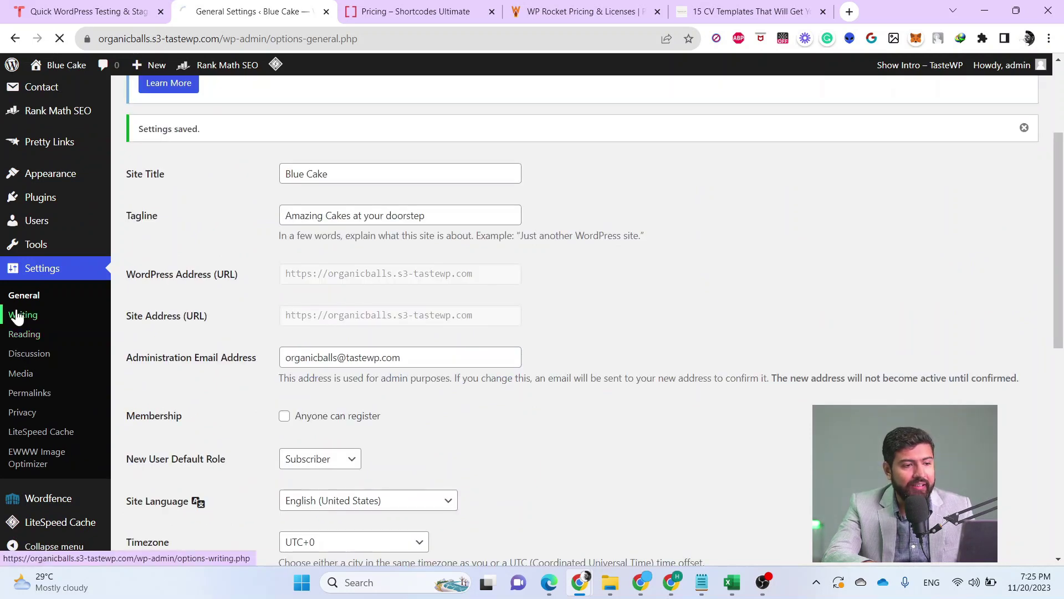
Open the writing settings and review the available default post categories, post formats and the post-via-email options
{"action": "left_click", "coordinate": [22, 314]}
{"action": "scroll", "coordinate": [629, 327], "scroll_direction": "down", "scroll_amount": 3}
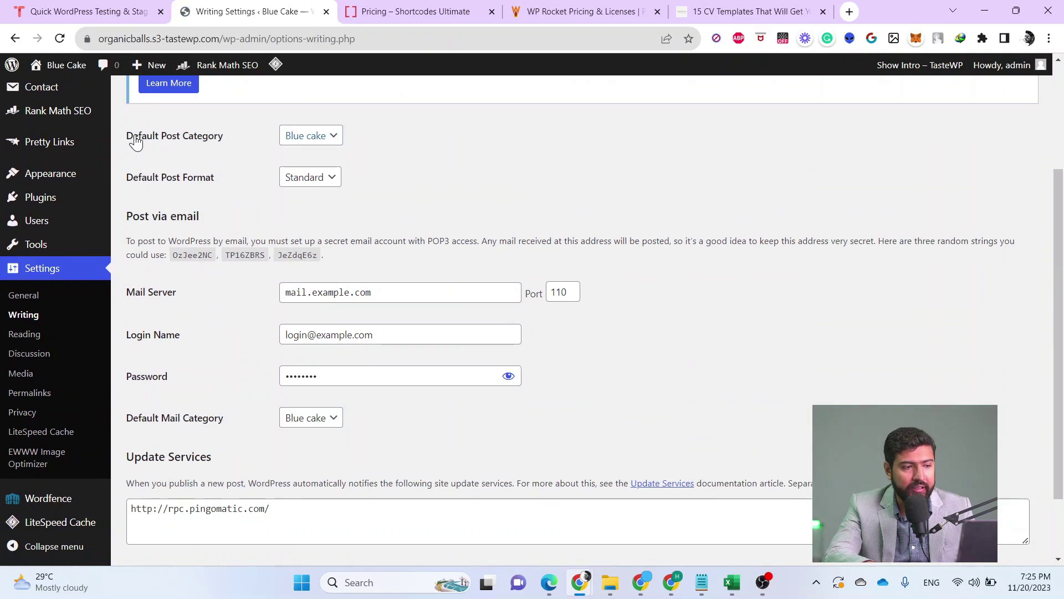
{"action": "left_click", "coordinate": [311, 138]}
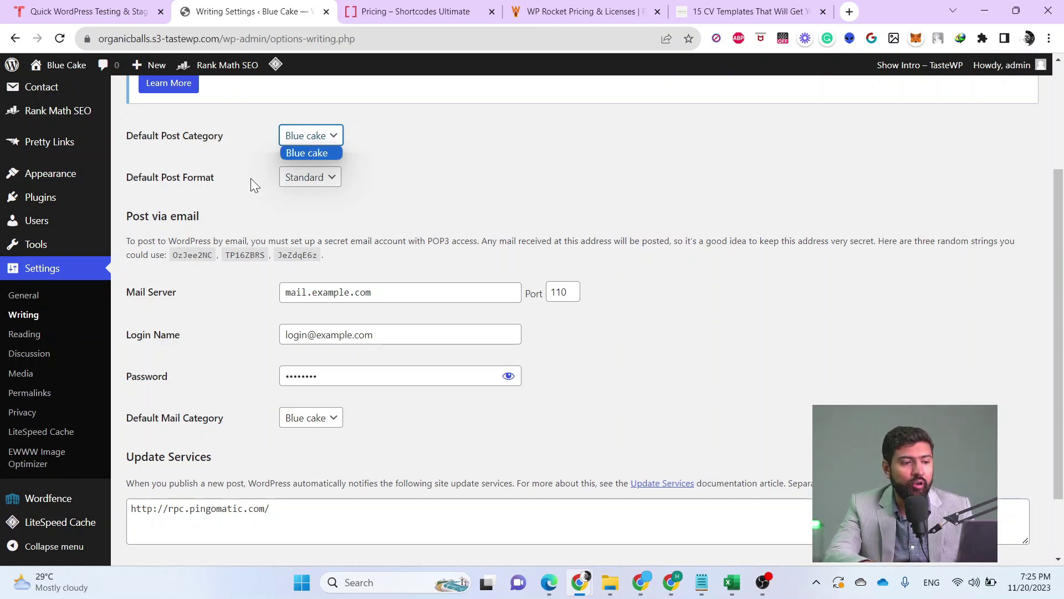
{"action": "left_click", "coordinate": [322, 183]}
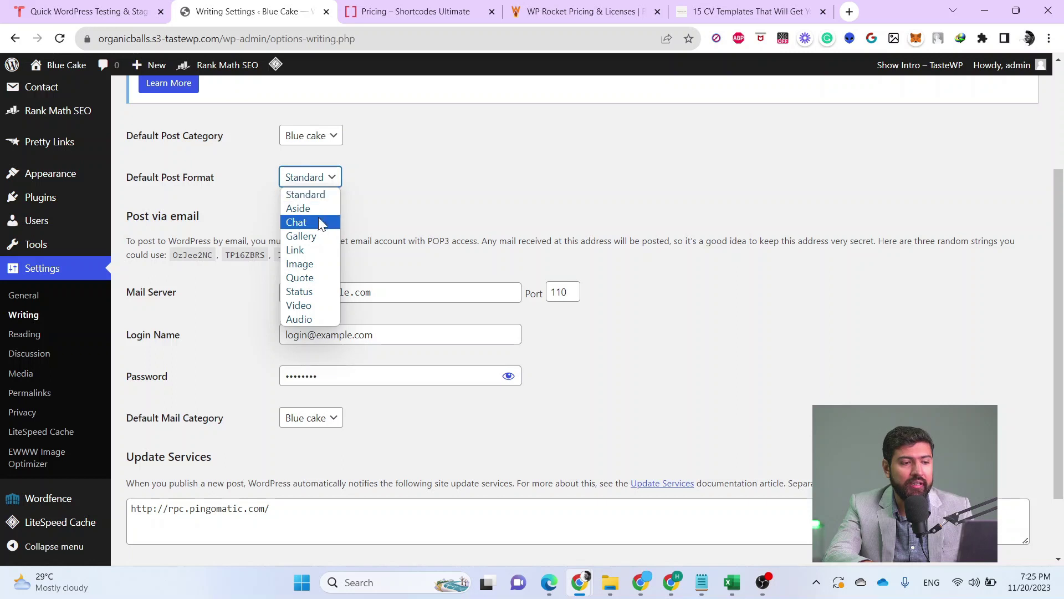
{"action": "left_click", "coordinate": [407, 169]}
{"action": "scroll", "coordinate": [408, 169], "scroll_direction": "down", "scroll_amount": 2}
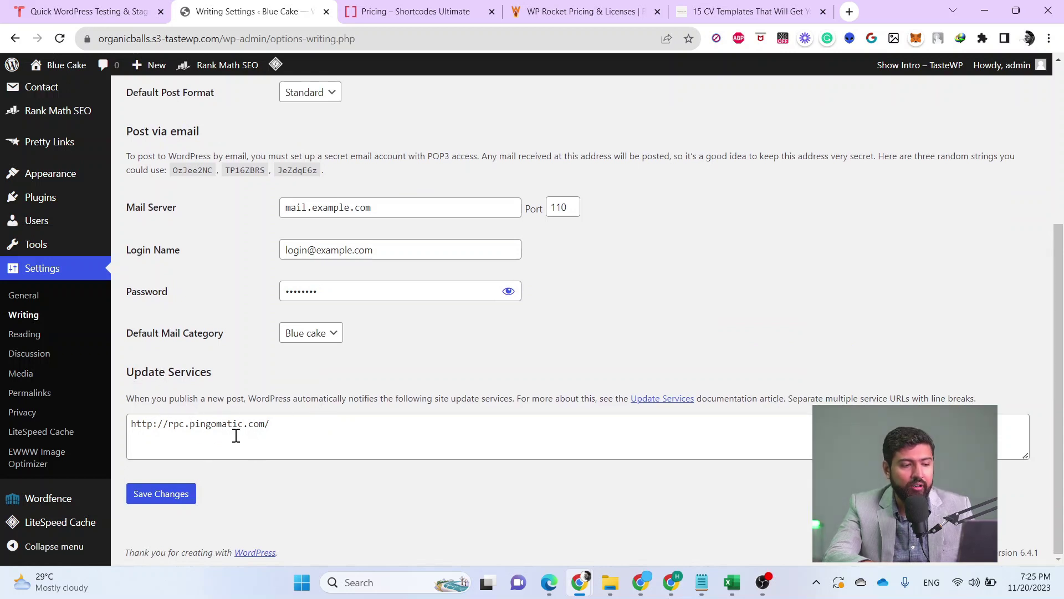
{"action": "left_click", "coordinate": [653, 406]}
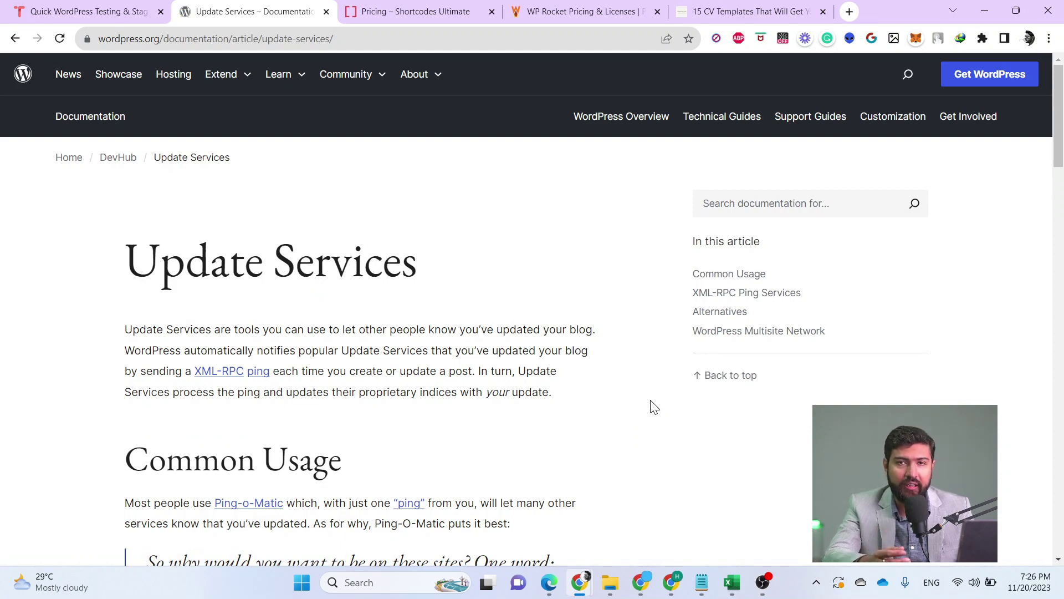
{"action": "scroll", "coordinate": [654, 407], "scroll_direction": "down", "scroll_amount": 4}
{"action": "scroll", "coordinate": [654, 408], "scroll_direction": "down", "scroll_amount": 15}
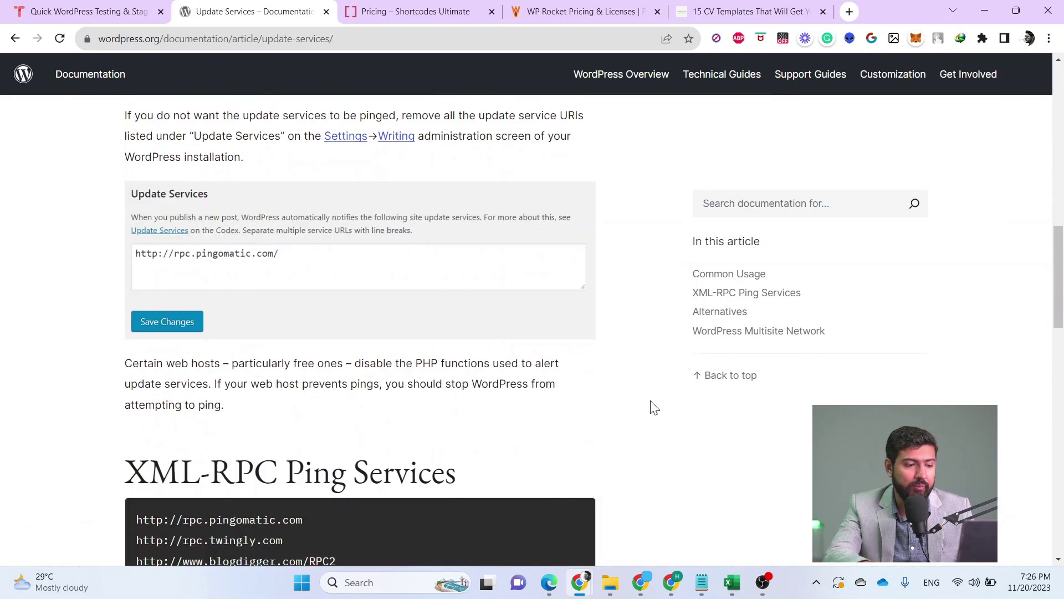
{"action": "scroll", "coordinate": [654, 407], "scroll_direction": "up", "scroll_amount": 3}
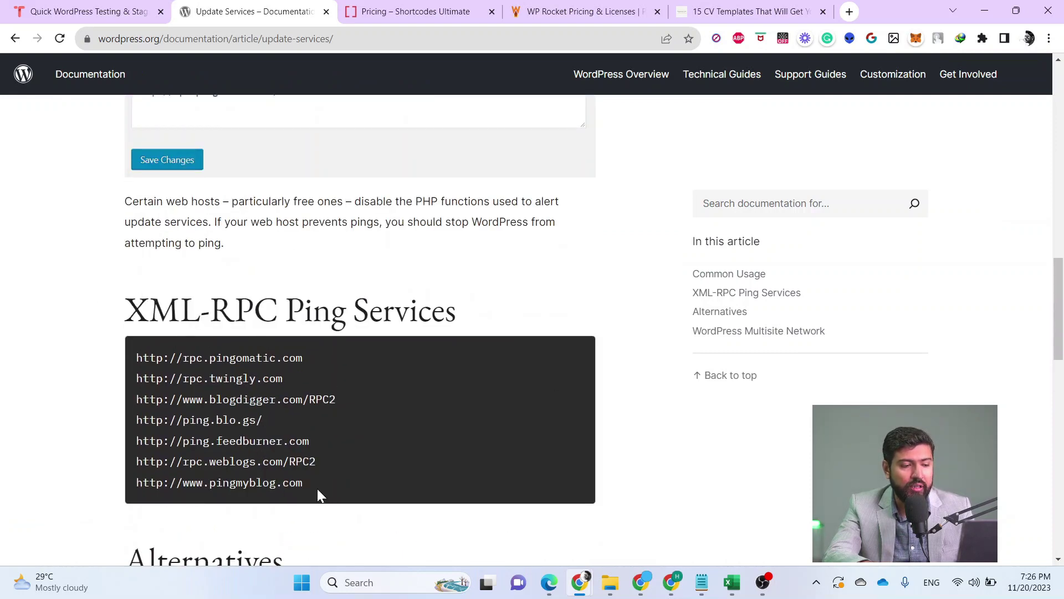
{"action": "left_click_drag", "start_coordinate": [308, 487], "coordinate": [142, 380]}
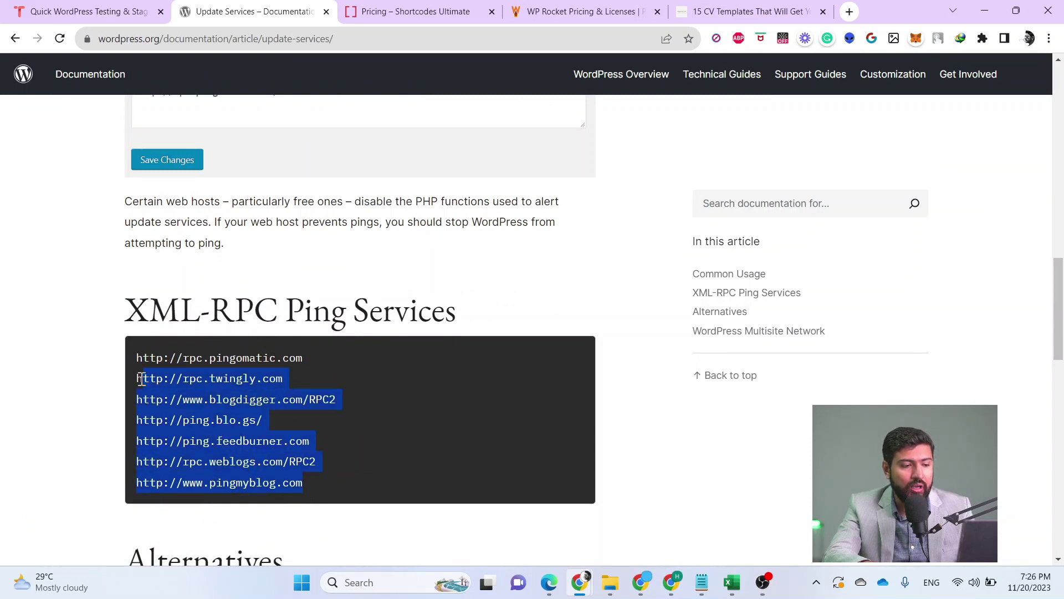
{"action": "left_click", "coordinate": [169, 402]}
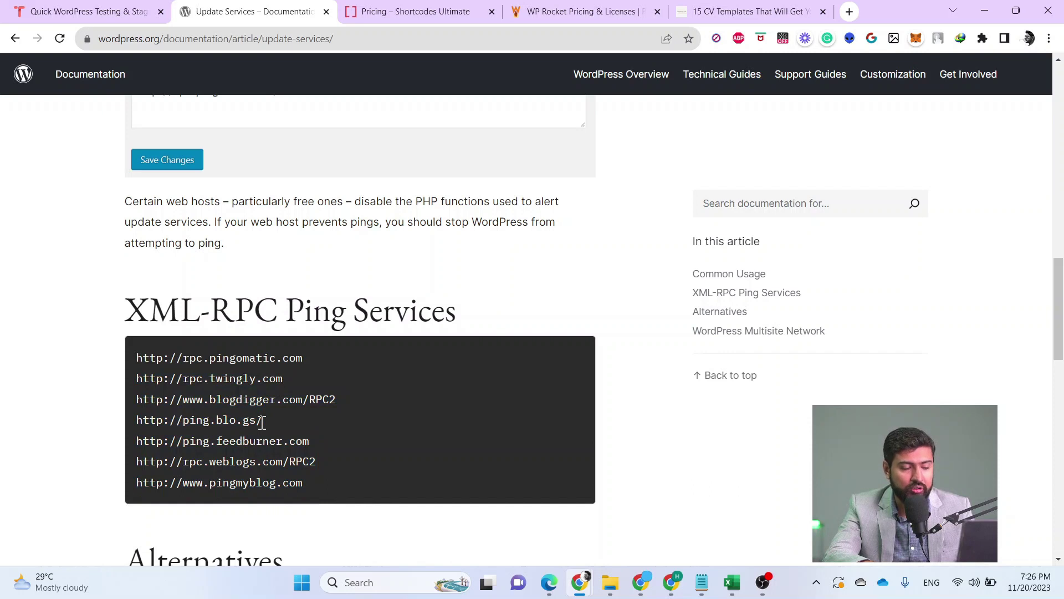
{"action": "left_click_drag", "start_coordinate": [311, 480], "coordinate": [134, 353]}
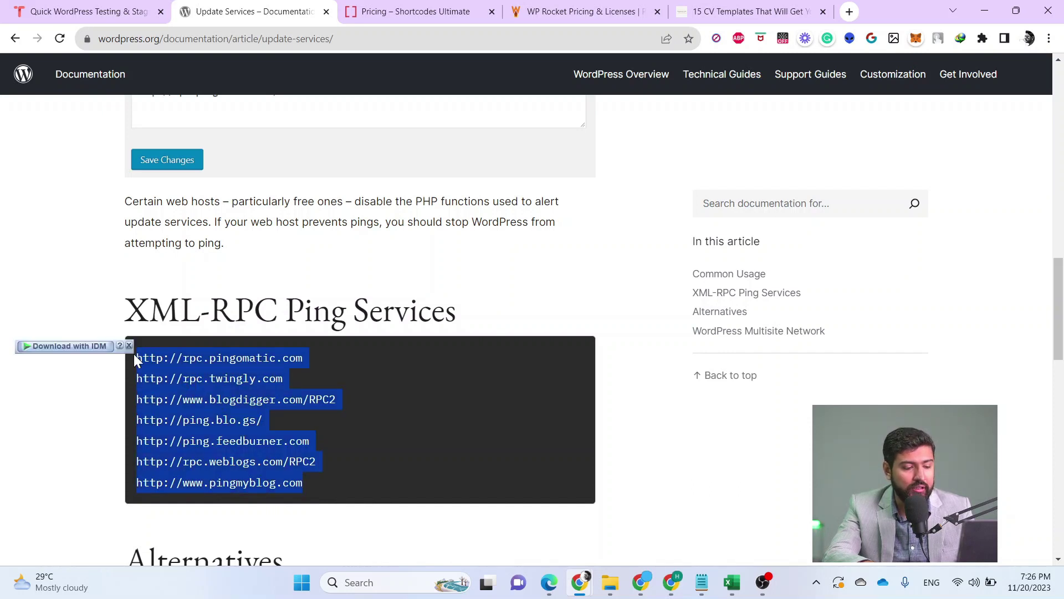
Return to the writing settings, replace the Update Services entry with the copied ping service URLs, and save the changes
{"action": "left_click", "coordinate": [15, 39]}
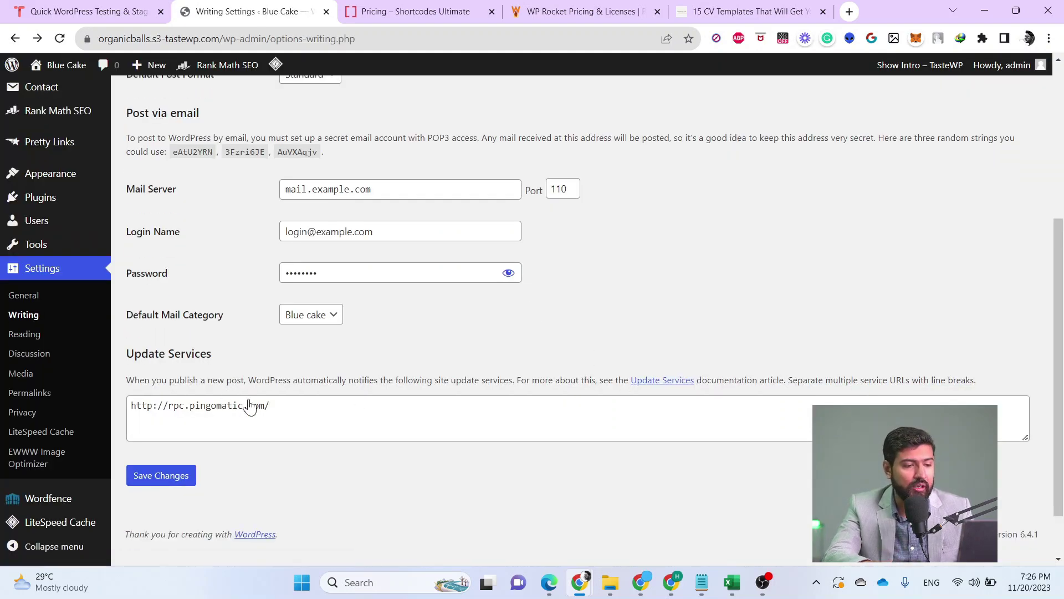
{"action": "triple_click", "coordinate": [266, 413]}
{"action": "key", "text": "ctrl+v"}
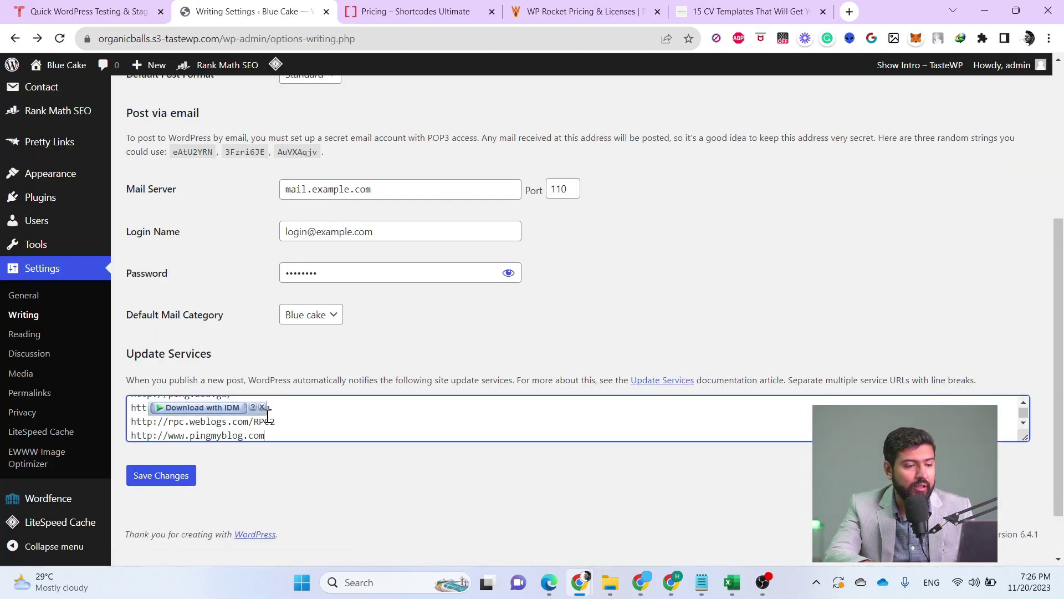
{"action": "left_click", "coordinate": [185, 471]}
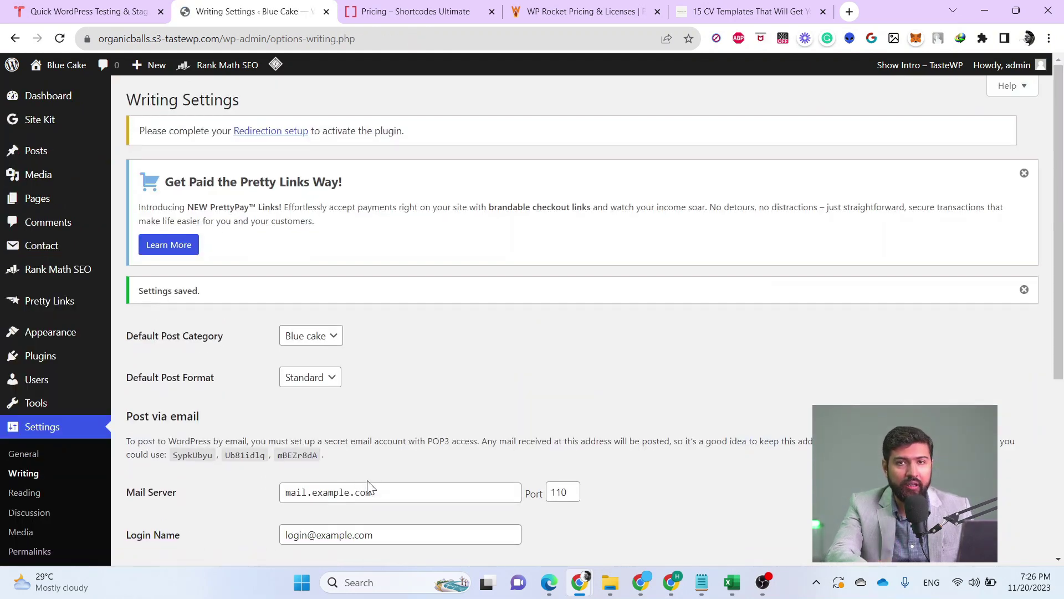
{"action": "scroll", "coordinate": [367, 480], "scroll_direction": "down", "scroll_amount": 3}
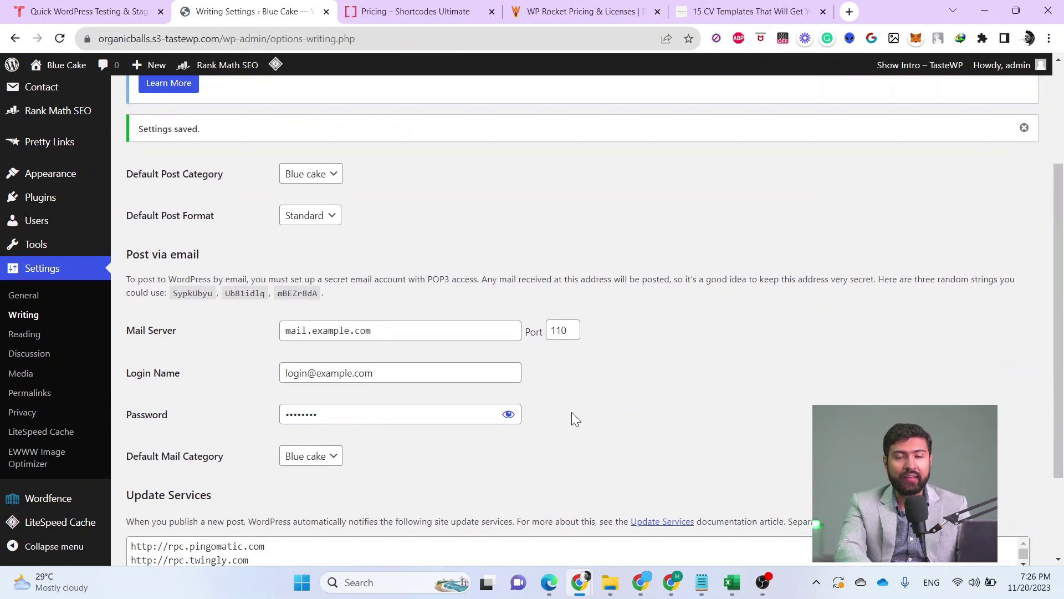
{"action": "scroll", "coordinate": [571, 415], "scroll_direction": "down", "scroll_amount": 2}
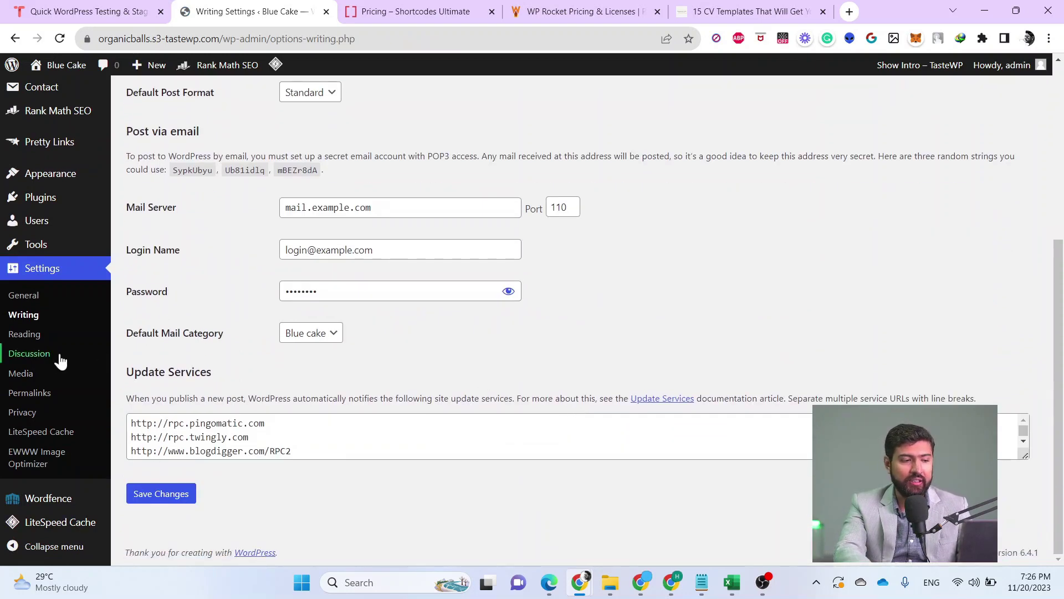
Open the reading settings, and examine the homepage of the personal website in the other browser tab as a static page example
{"action": "left_click", "coordinate": [25, 335]}
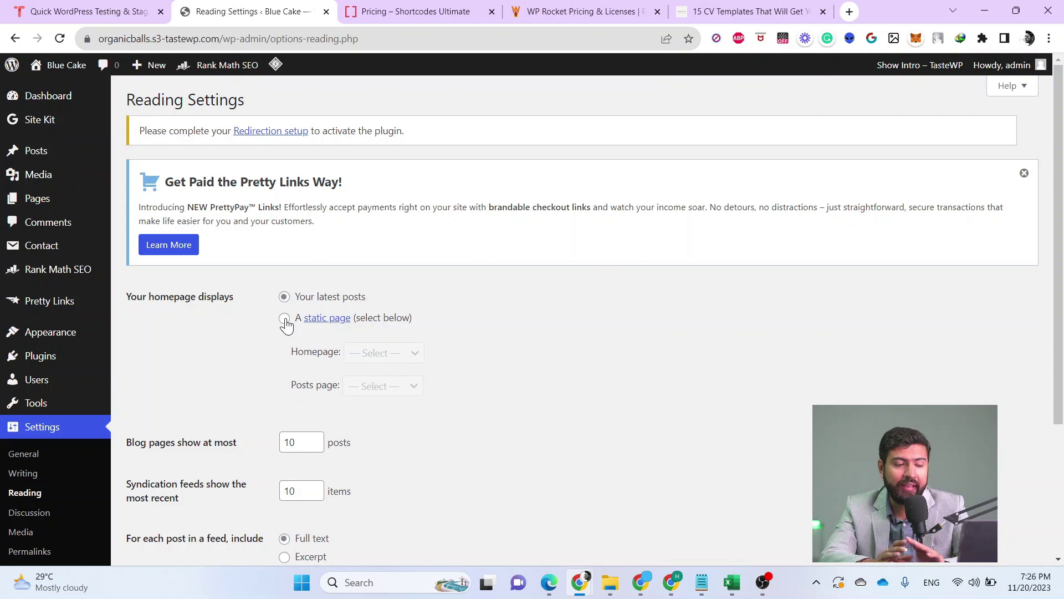
{"action": "left_click", "coordinate": [718, 11]}
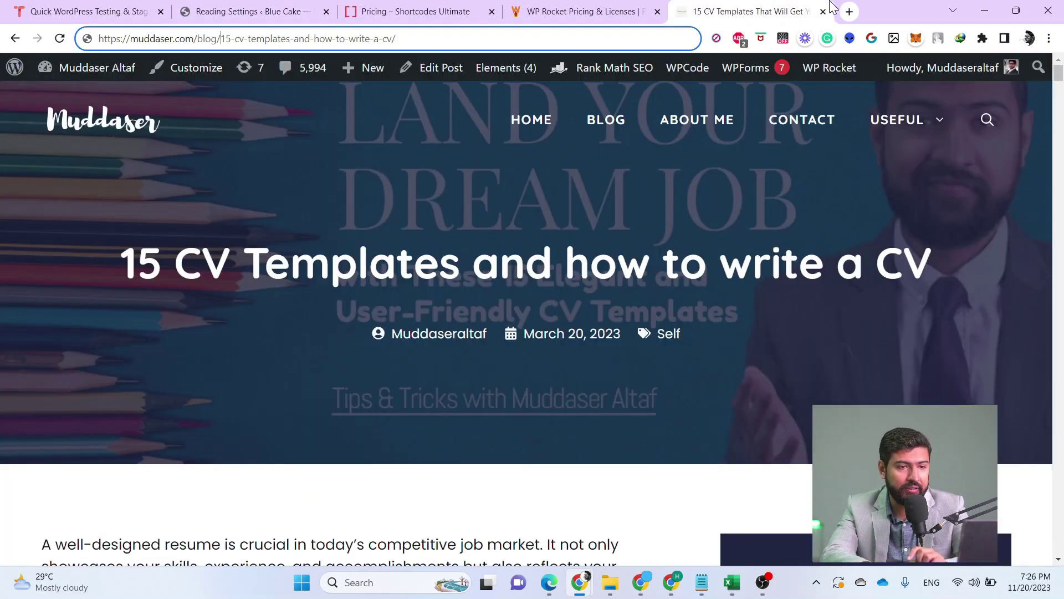
{"action": "left_click", "coordinate": [108, 133]}
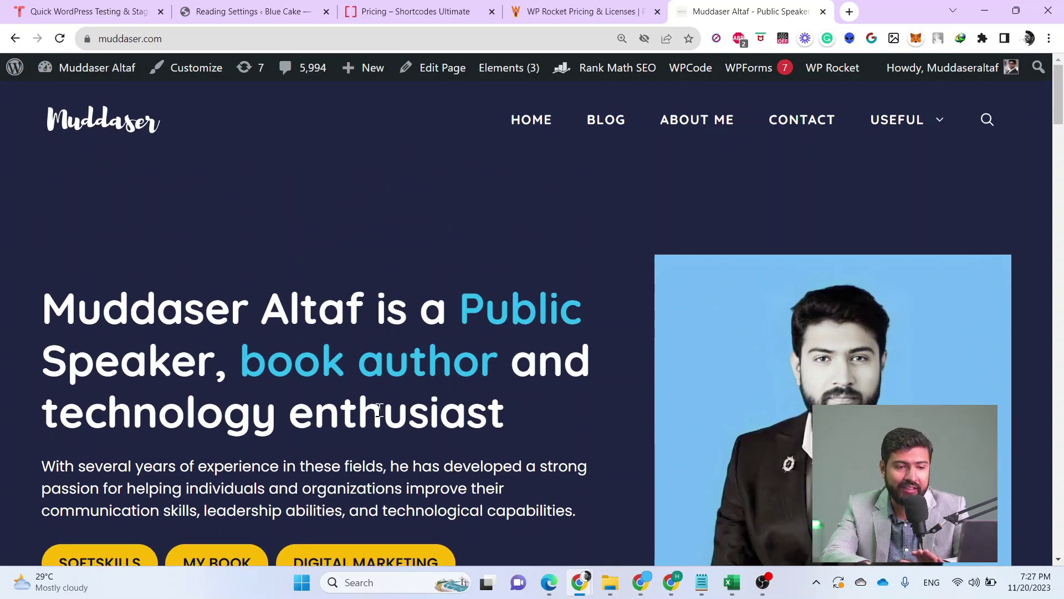
{"action": "scroll", "coordinate": [379, 410], "scroll_direction": "down", "scroll_amount": 3}
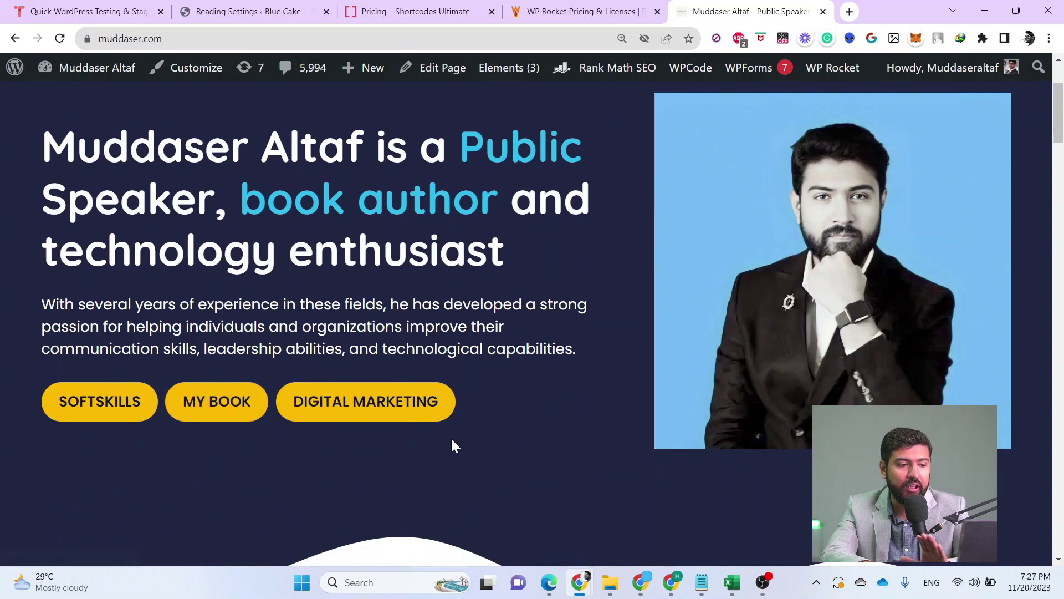
{"action": "scroll", "coordinate": [452, 440], "scroll_direction": "down", "scroll_amount": 9}
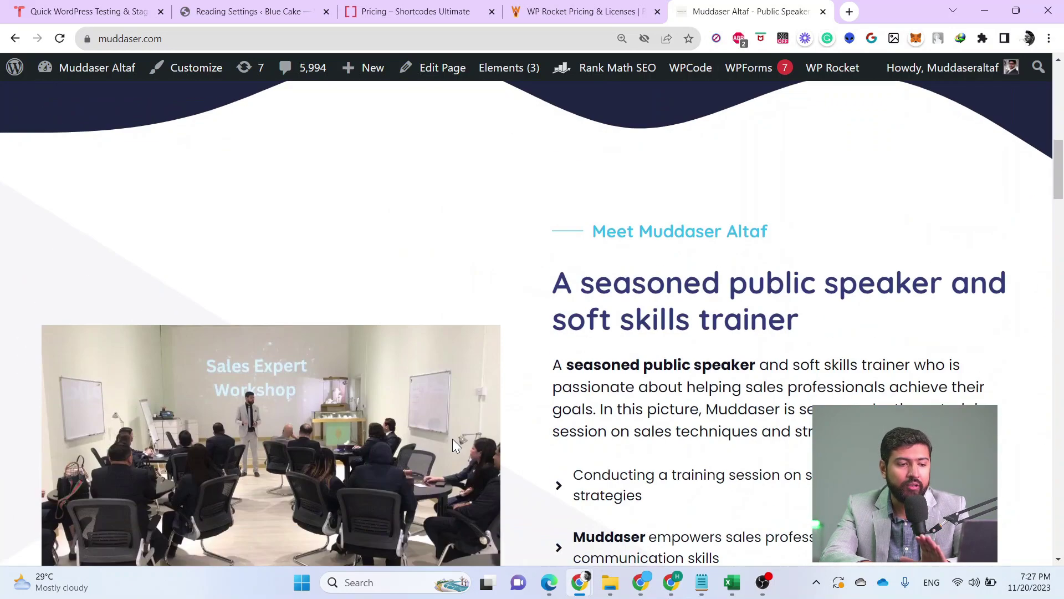
{"action": "scroll", "coordinate": [453, 443], "scroll_direction": "down", "scroll_amount": 3}
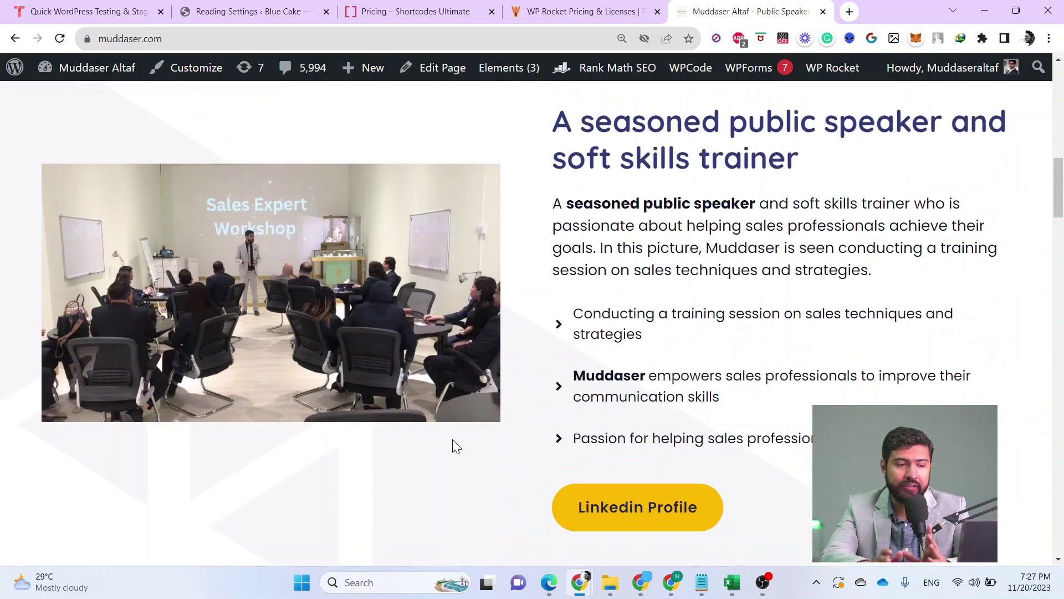
{"action": "scroll", "coordinate": [452, 440], "scroll_direction": "down", "scroll_amount": 17}
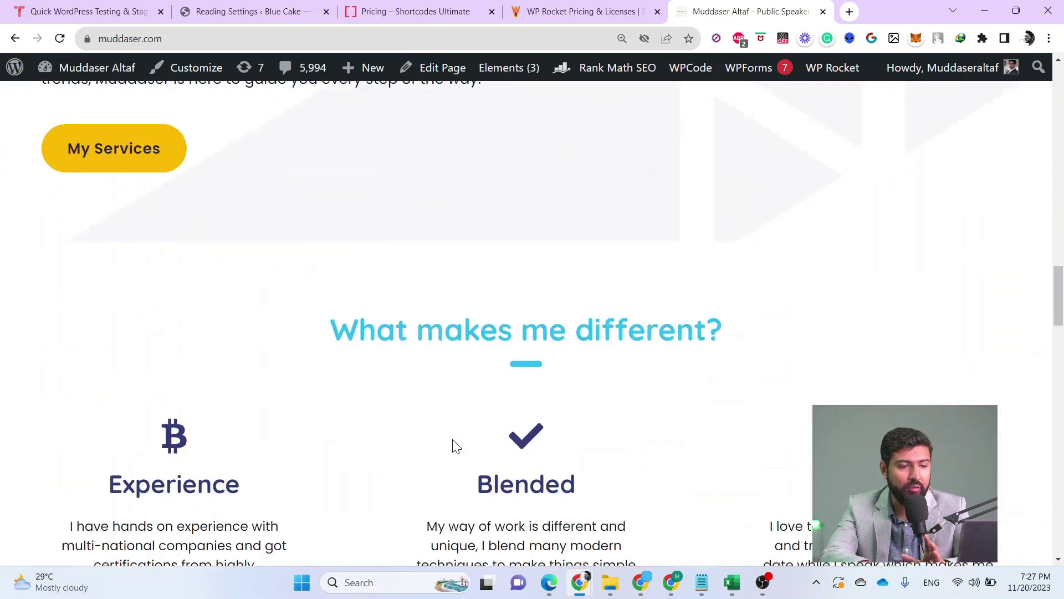
{"action": "scroll", "coordinate": [452, 443], "scroll_direction": "down", "scroll_amount": 10}
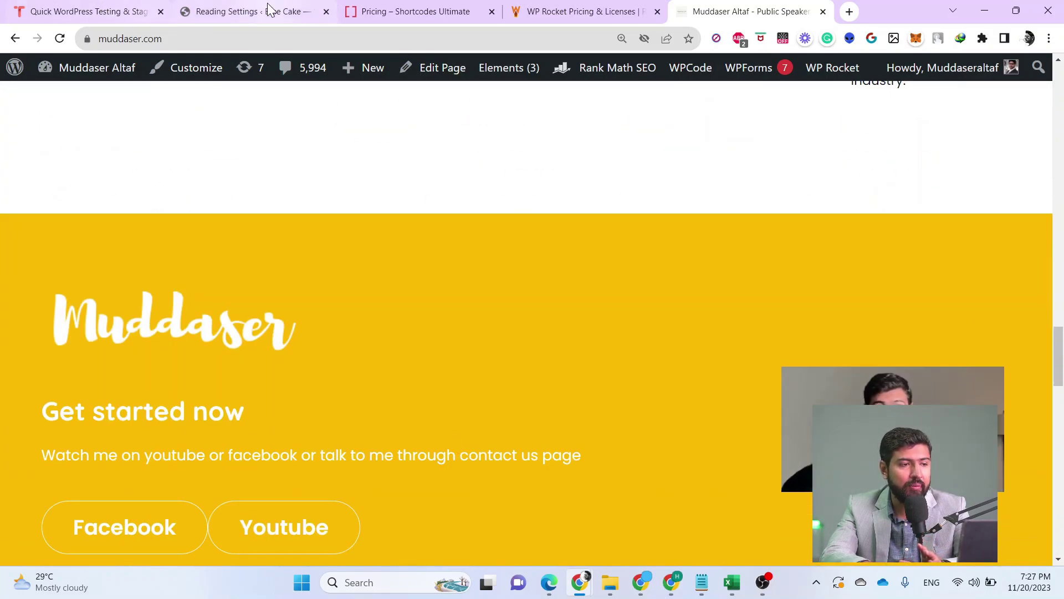
Return to the reading settings and set each post in a feed to include only the excerpt
{"action": "left_click", "coordinate": [267, 9]}
{"action": "scroll", "coordinate": [604, 348], "scroll_direction": "down", "scroll_amount": 3}
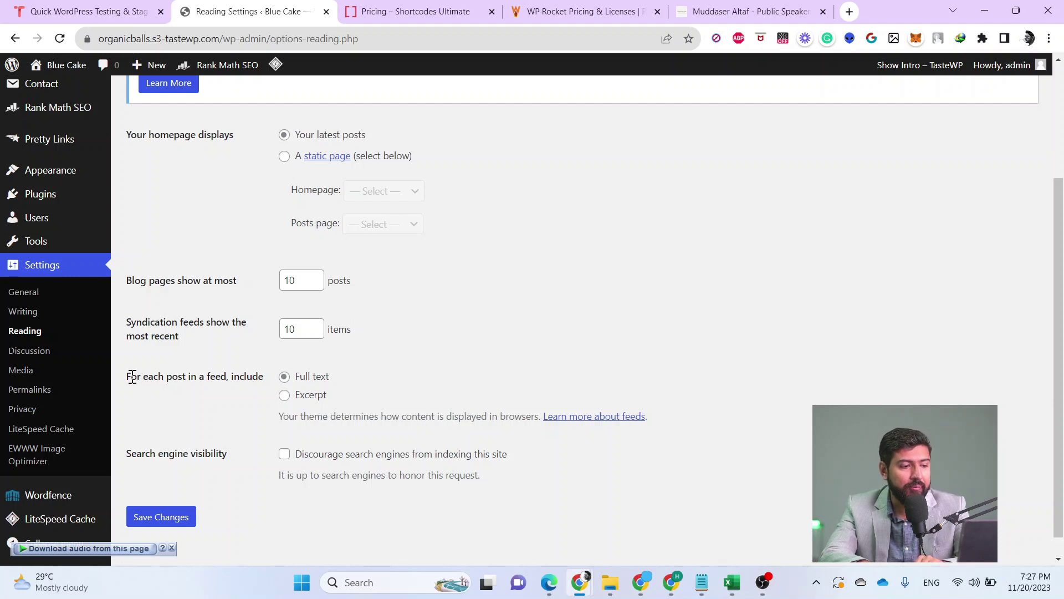
{"action": "left_click_drag", "start_coordinate": [131, 376], "coordinate": [232, 376]}
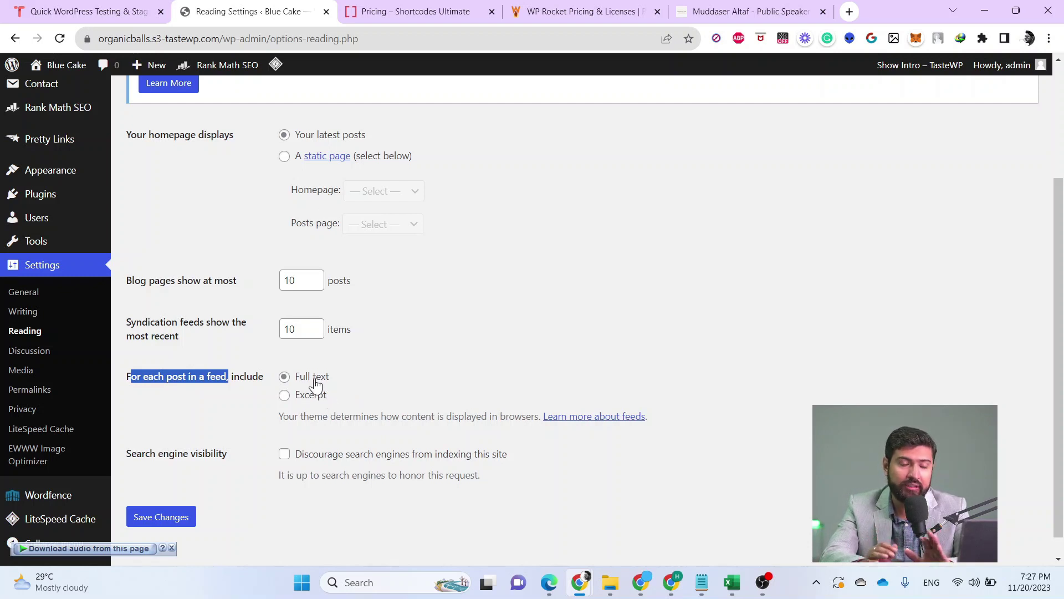
{"action": "left_click", "coordinate": [285, 396]}
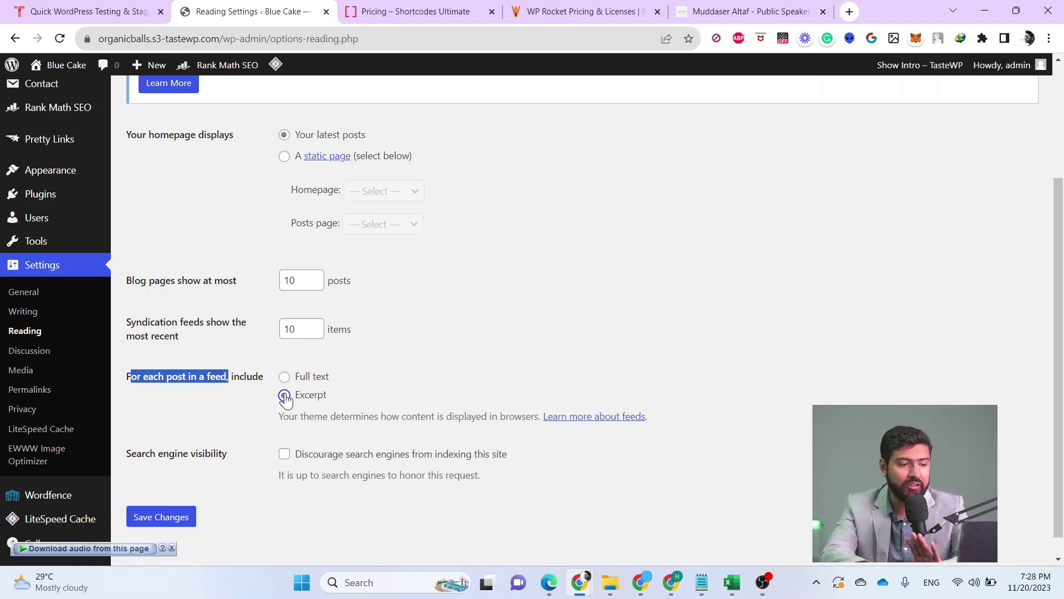
Discourage search engines from indexing the site and save the reading settings
{"action": "left_click_drag", "start_coordinate": [130, 452], "coordinate": [232, 450]}
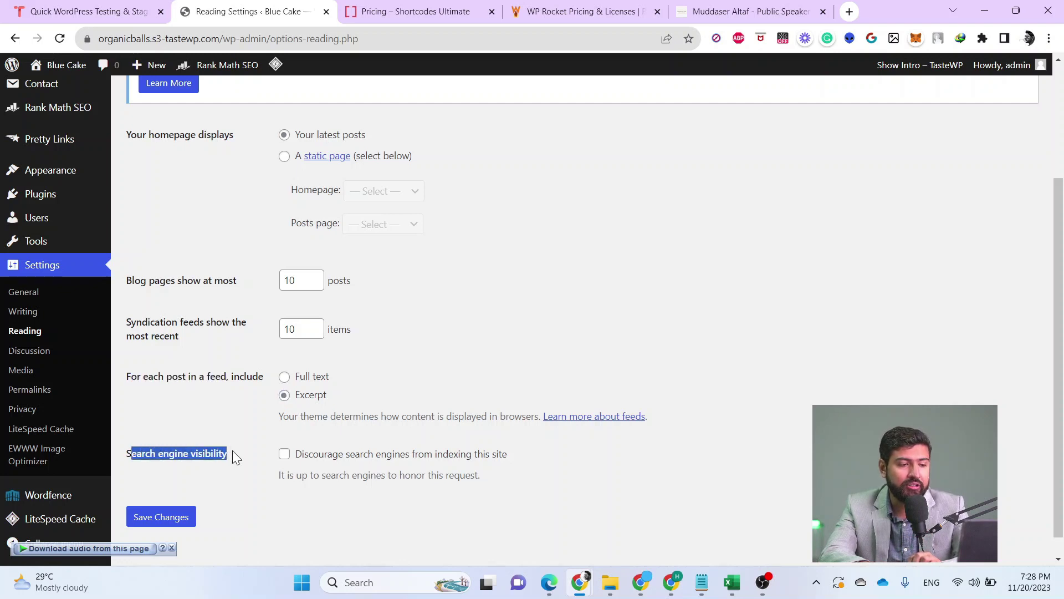
{"action": "left_click", "coordinate": [285, 453]}
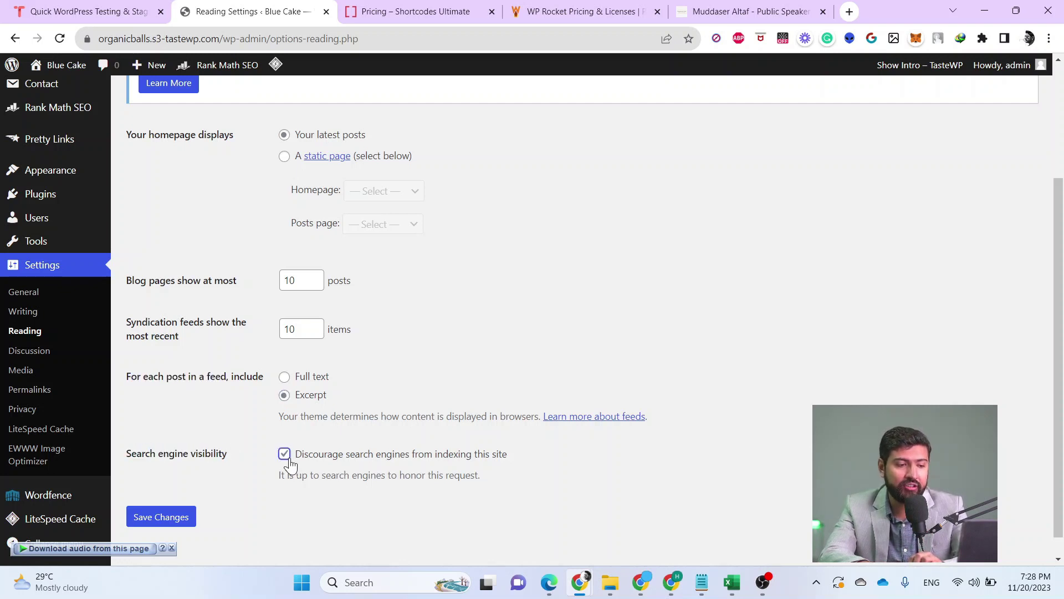
{"action": "left_click", "coordinate": [170, 521]}
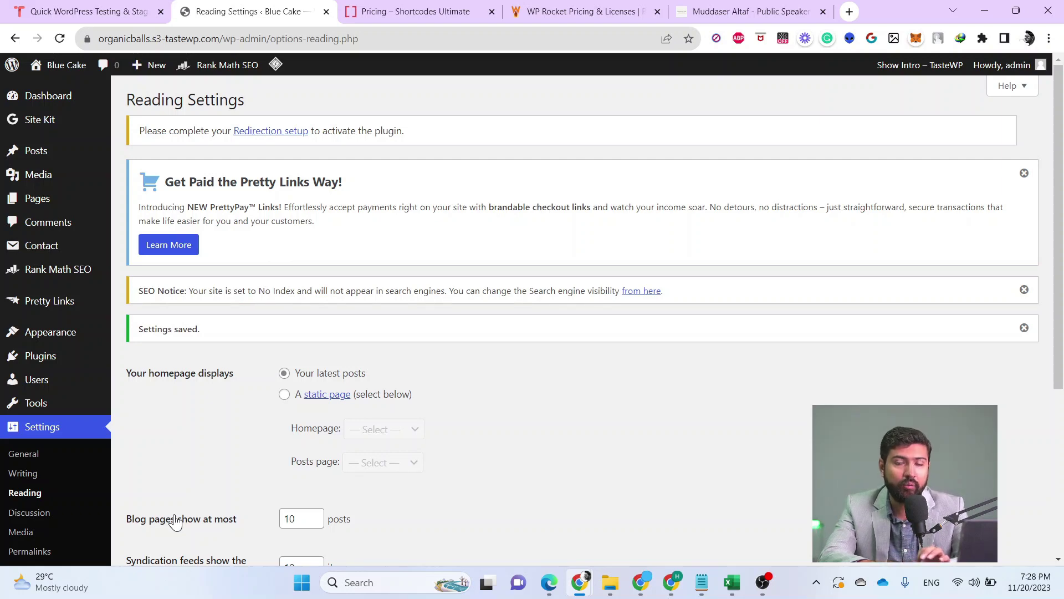
{"action": "scroll", "coordinate": [173, 522], "scroll_direction": "down", "scroll_amount": 5}
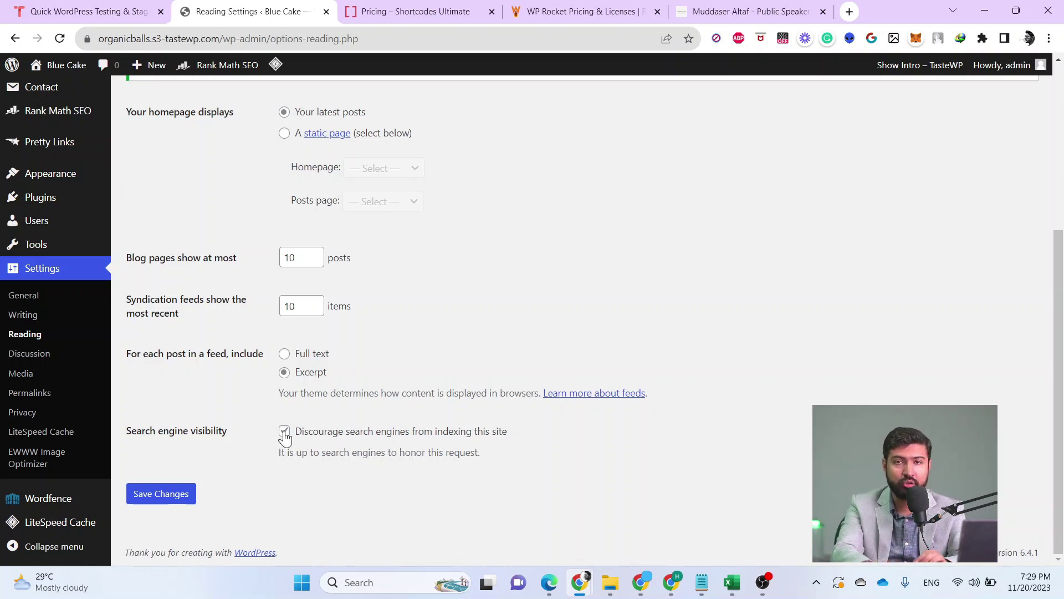
In the discussion settings, turn off e-mail notifications for posted comments and comments held for moderation, and save the changes
{"action": "left_click", "coordinate": [15, 360]}
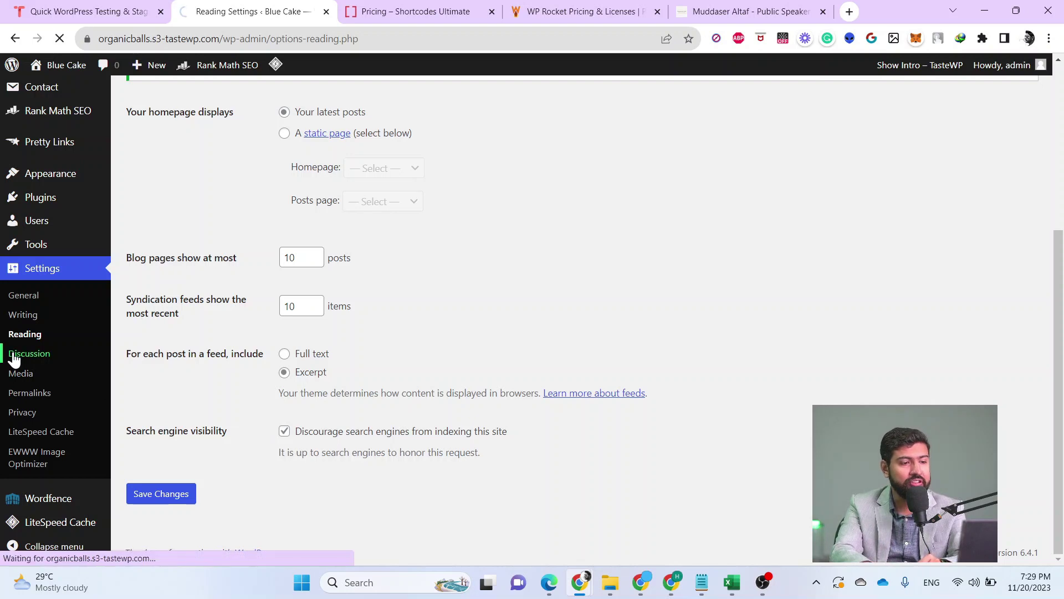
{"action": "scroll", "coordinate": [522, 406], "scroll_direction": "down", "scroll_amount": 3}
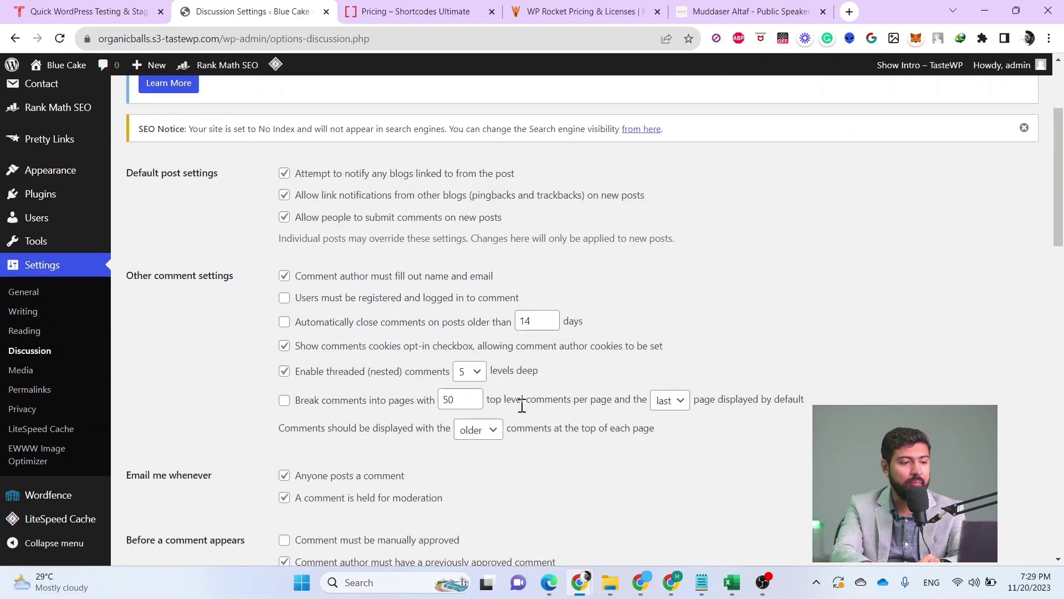
{"action": "scroll", "coordinate": [522, 407], "scroll_direction": "down", "scroll_amount": 3}
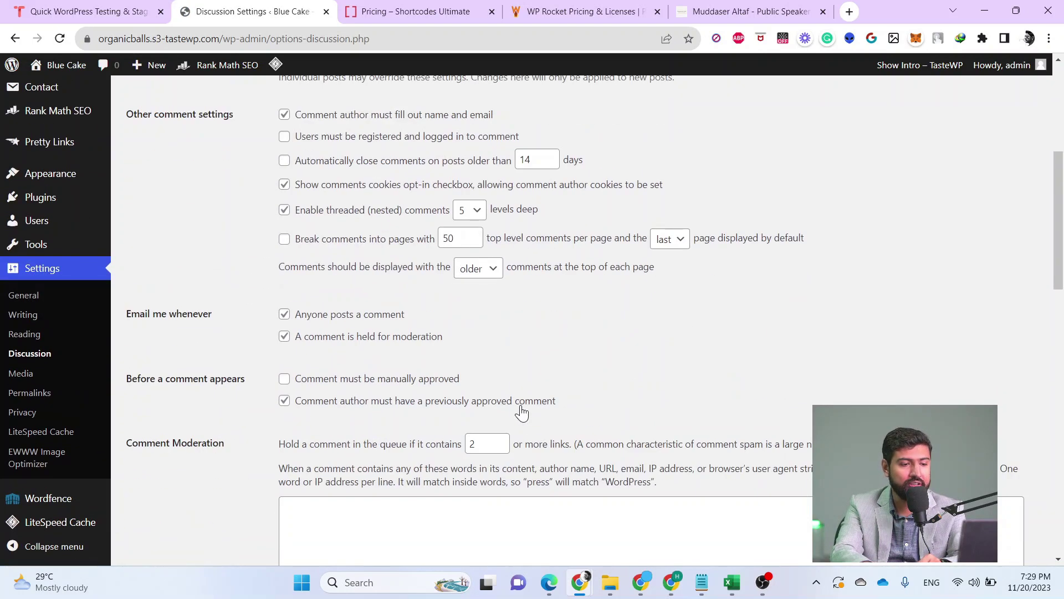
{"action": "scroll", "coordinate": [522, 410], "scroll_direction": "up", "scroll_amount": 3}
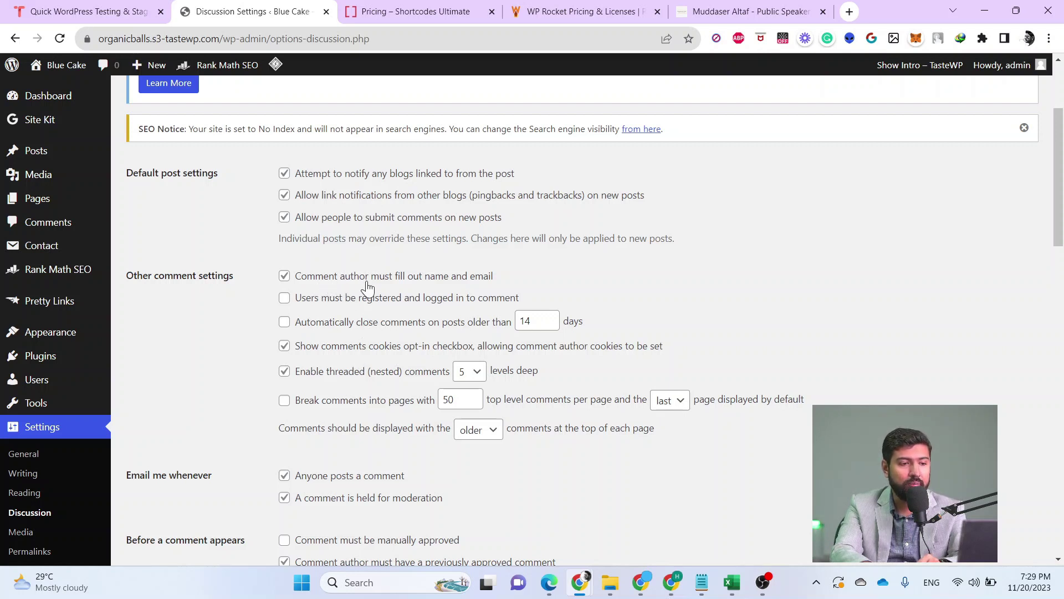
{"action": "scroll", "coordinate": [479, 291], "scroll_direction": "down", "scroll_amount": 3}
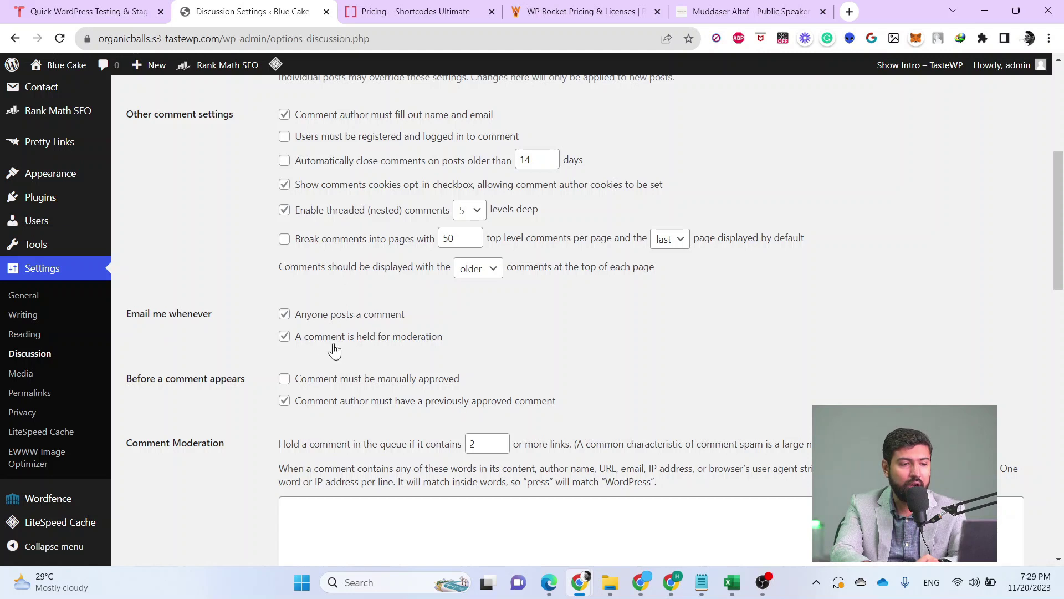
{"action": "left_click", "coordinate": [284, 314]}
{"action": "left_click", "coordinate": [285, 338]}
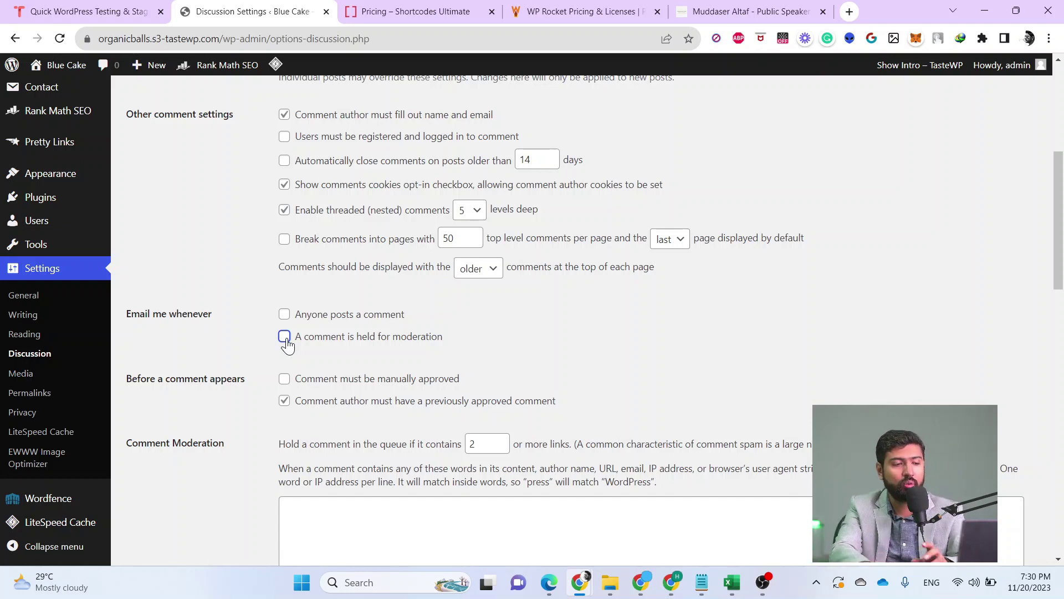
{"action": "scroll", "coordinate": [287, 345], "scroll_direction": "down", "scroll_amount": 3}
{"action": "scroll", "coordinate": [288, 339], "scroll_direction": "down", "scroll_amount": 3}
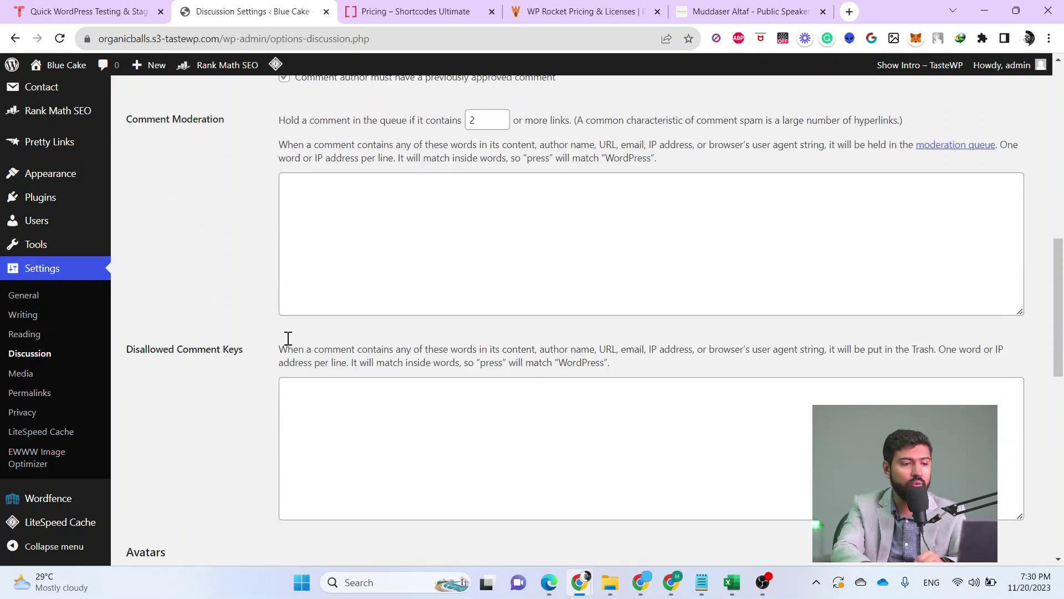
{"action": "scroll", "coordinate": [287, 338], "scroll_direction": "down", "scroll_amount": 12}
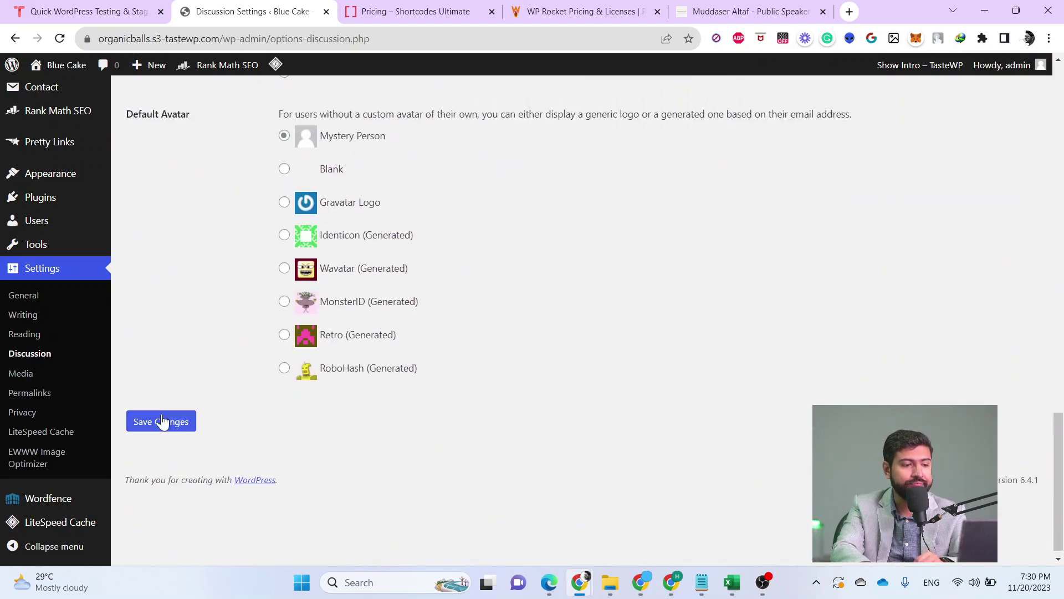
{"action": "left_click", "coordinate": [162, 422]}
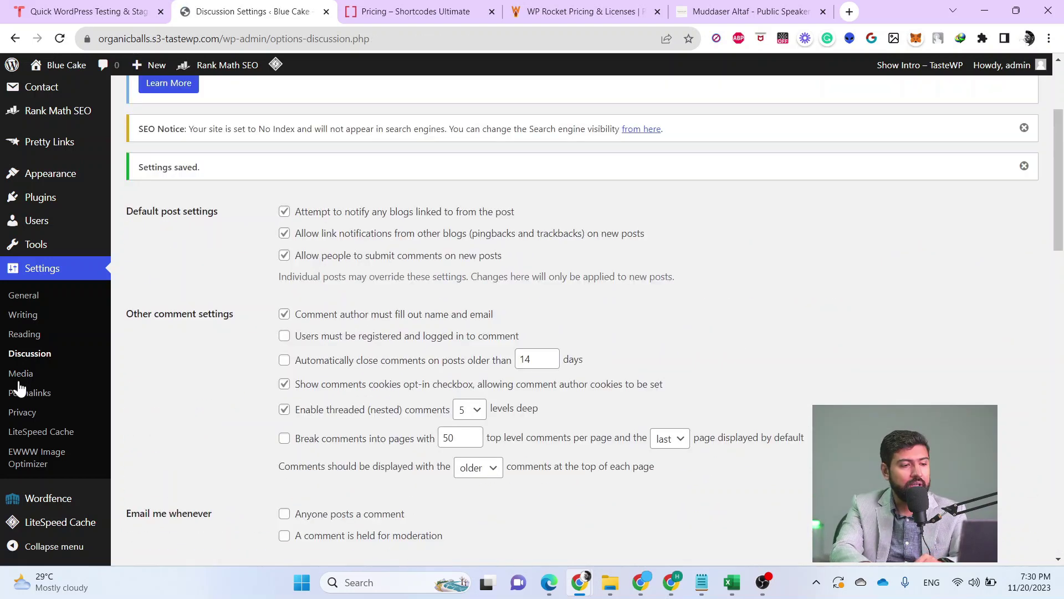
Open the media settings and review the image sizes and the upload folder option
{"action": "left_click", "coordinate": [15, 379]}
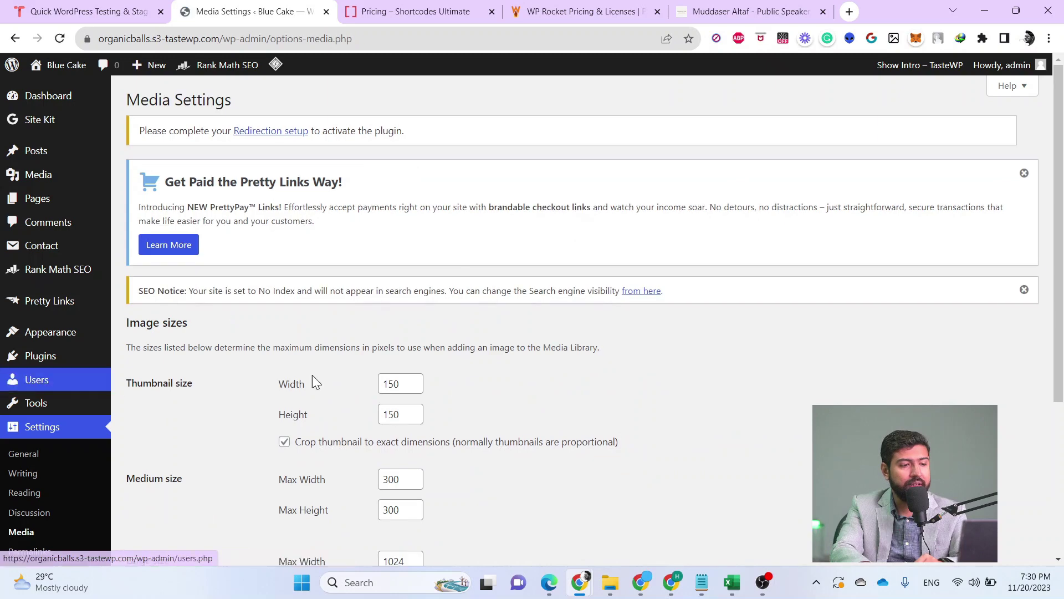
{"action": "scroll", "coordinate": [548, 360], "scroll_direction": "down", "scroll_amount": 3}
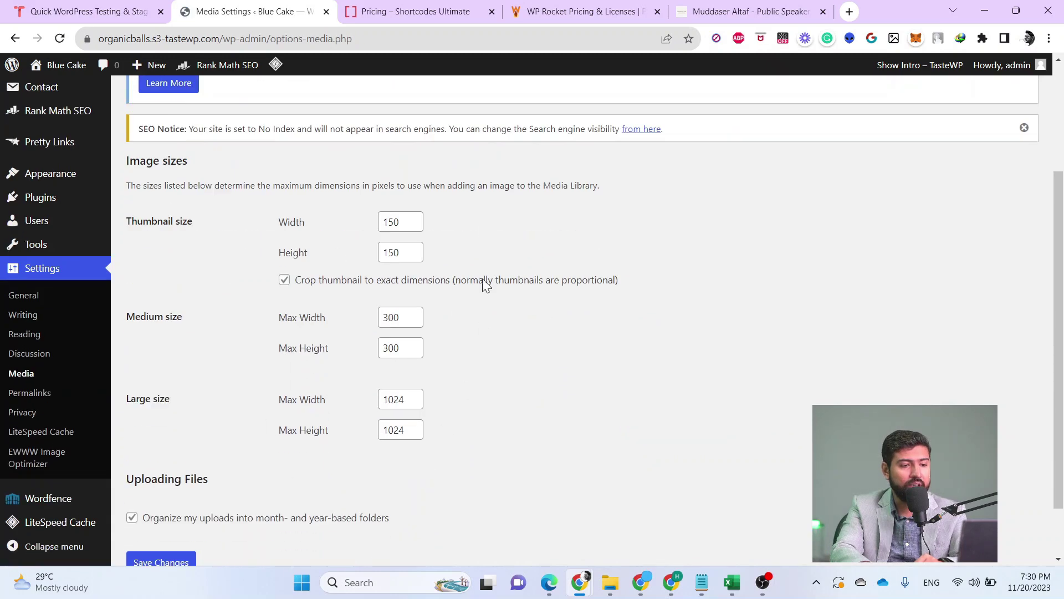
{"action": "scroll", "coordinate": [325, 294], "scroll_direction": "down", "scroll_amount": 1}
{"action": "scroll", "coordinate": [325, 307], "scroll_direction": "down", "scroll_amount": 1}
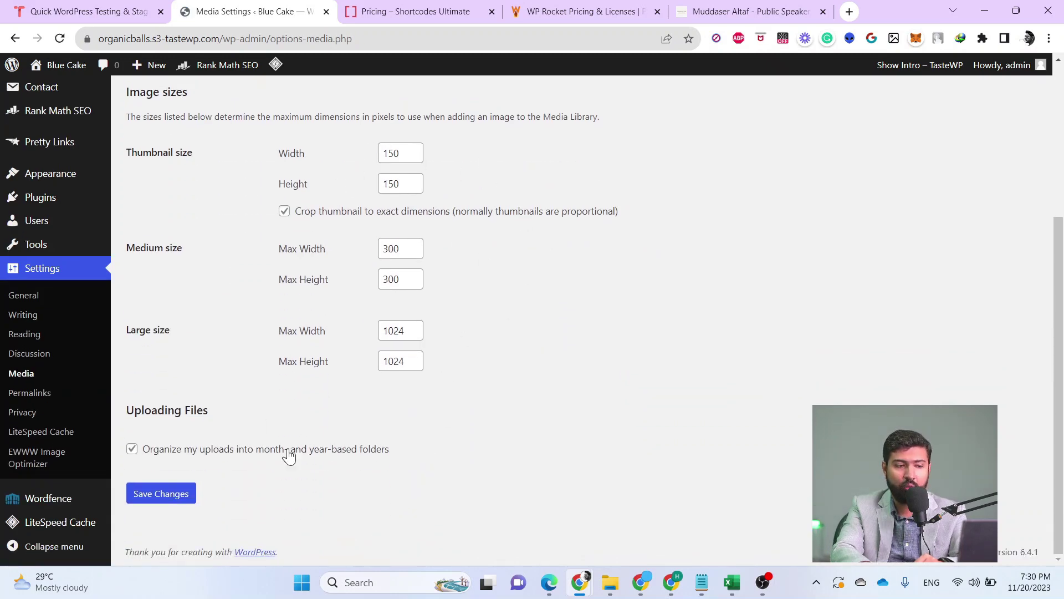
Open the permalink settings, and examine the URL of the 5 Linkedin pitches post on the personal website as an example
{"action": "left_click", "coordinate": [52, 401]}
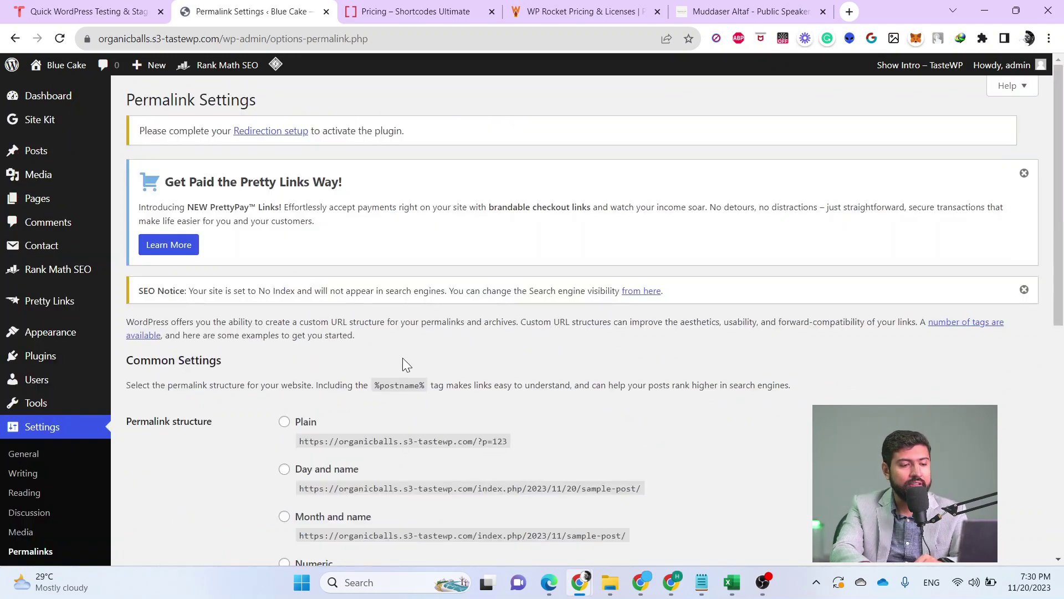
{"action": "scroll", "coordinate": [404, 360], "scroll_direction": "down", "scroll_amount": 5}
{"action": "left_click", "coordinate": [718, 7]}
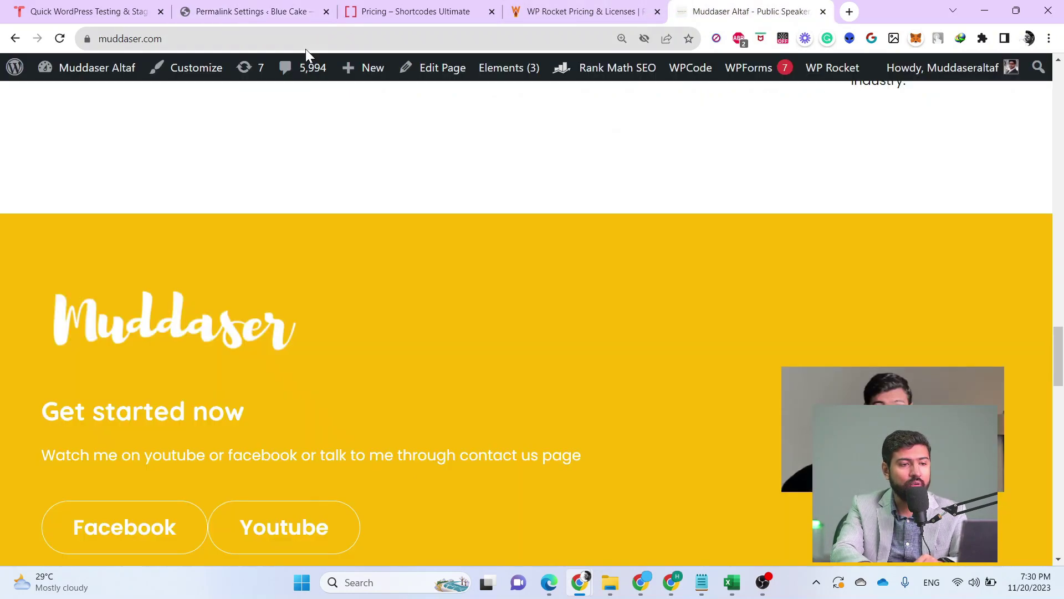
{"action": "left_click", "coordinate": [223, 38]}
{"action": "scroll", "coordinate": [365, 274], "scroll_direction": "down", "scroll_amount": 8}
{"action": "scroll", "coordinate": [370, 277], "scroll_direction": "down", "scroll_amount": 8}
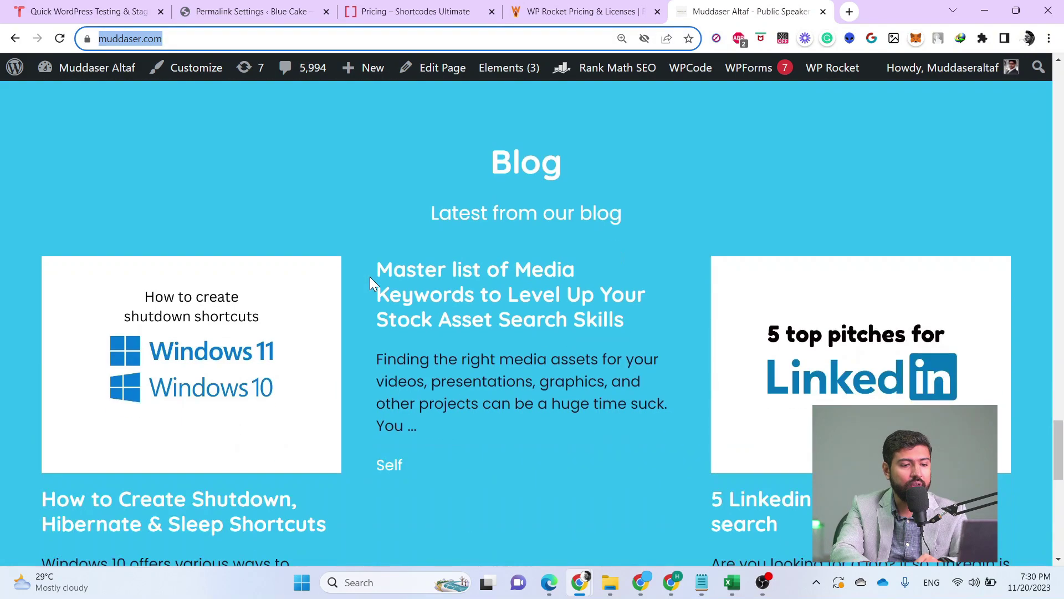
{"action": "left_click", "coordinate": [761, 340]}
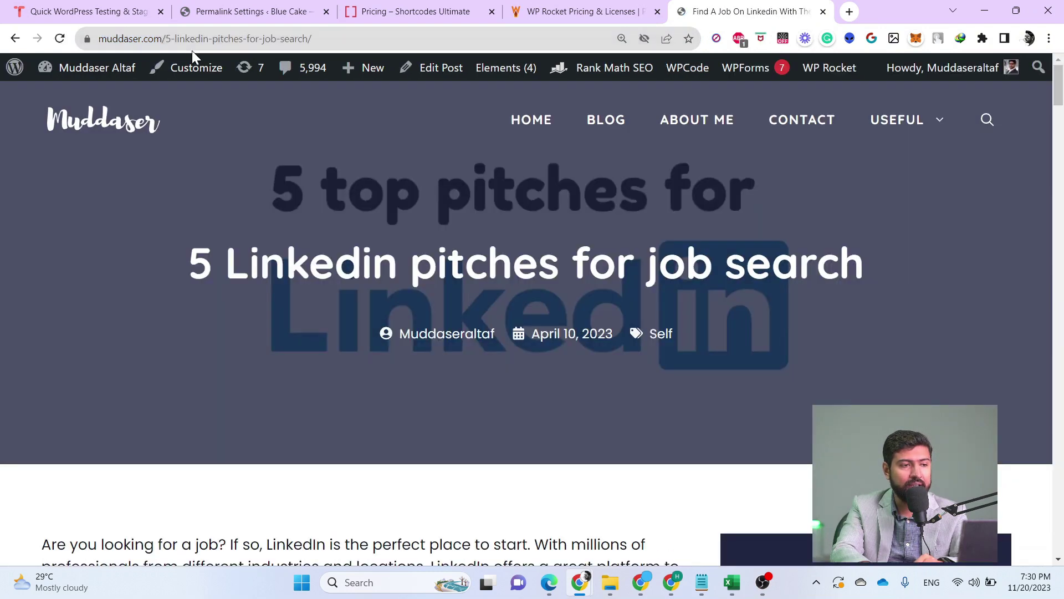
{"action": "left_click_drag", "start_coordinate": [329, 39], "coordinate": [166, 40]}
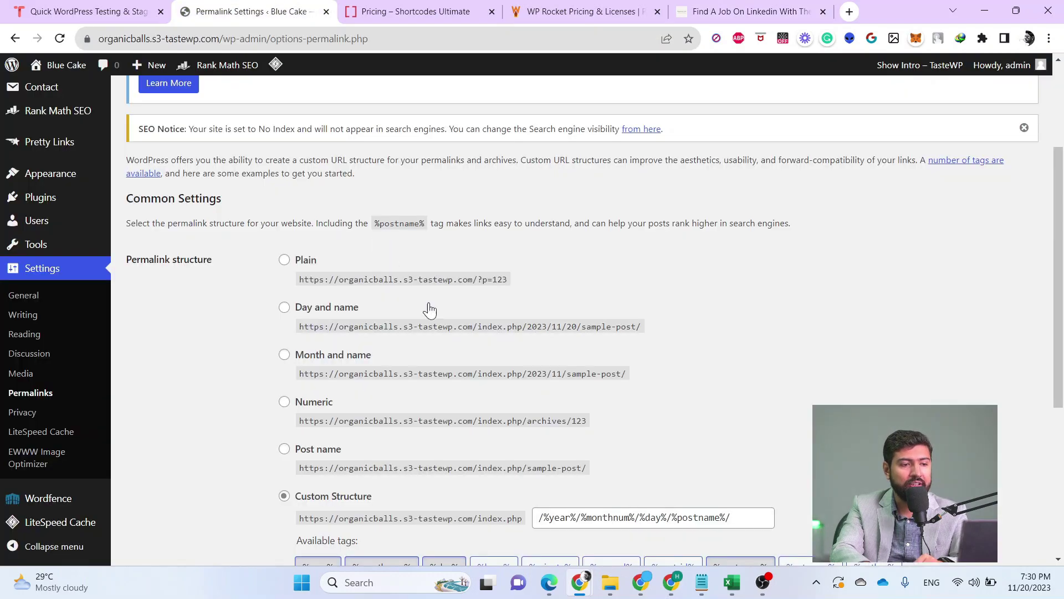
Return to the permalink settings and try the Plain, Custom Structure and Post name options
{"action": "scroll", "coordinate": [431, 304], "scroll_direction": "down", "scroll_amount": 5}
{"action": "scroll", "coordinate": [431, 309], "scroll_direction": "up", "scroll_amount": 3}
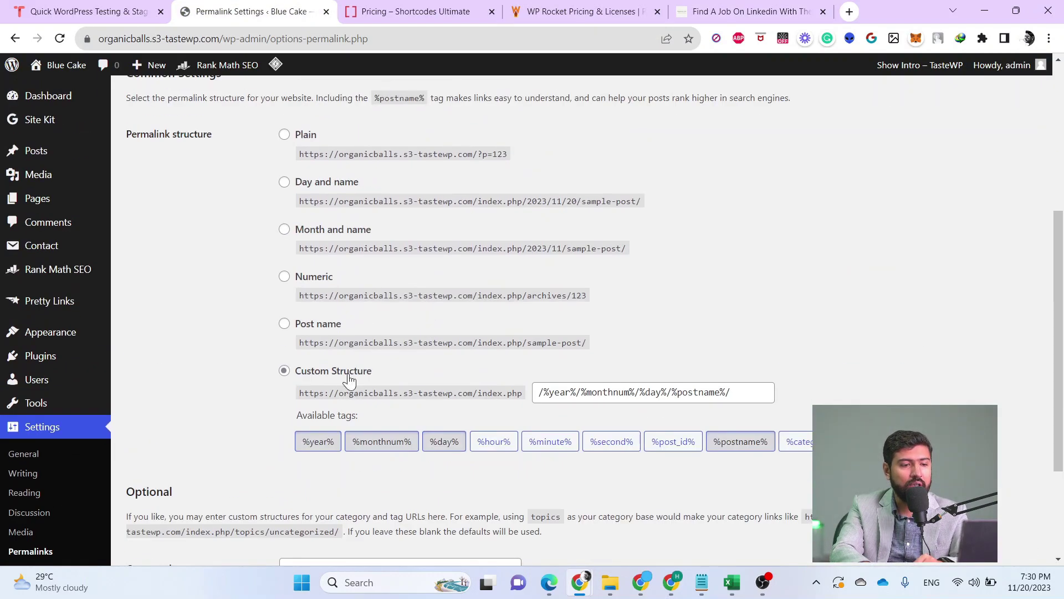
{"action": "left_click", "coordinate": [284, 137]}
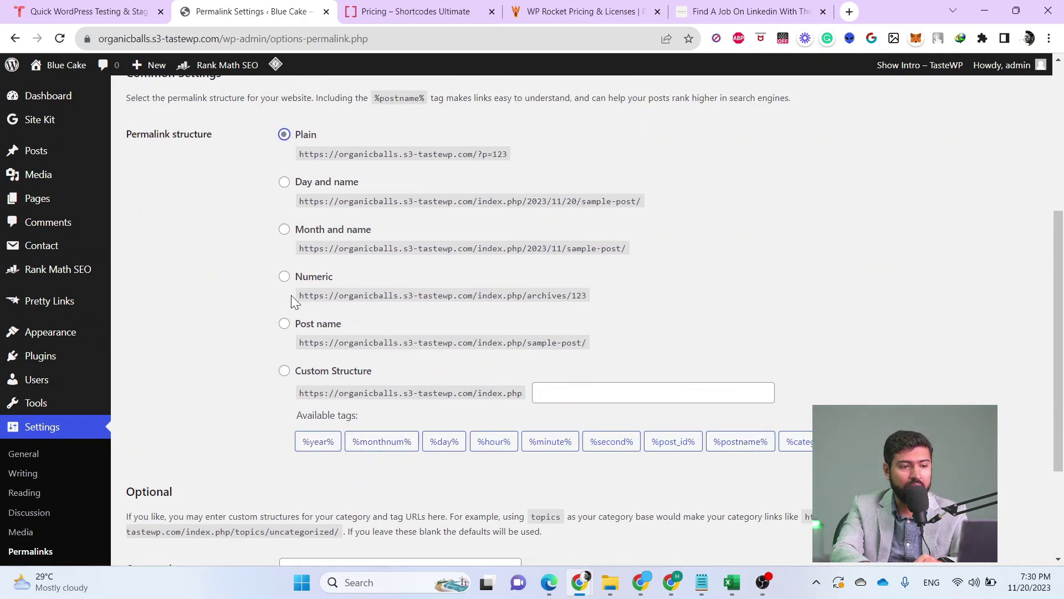
{"action": "left_click", "coordinate": [285, 371]}
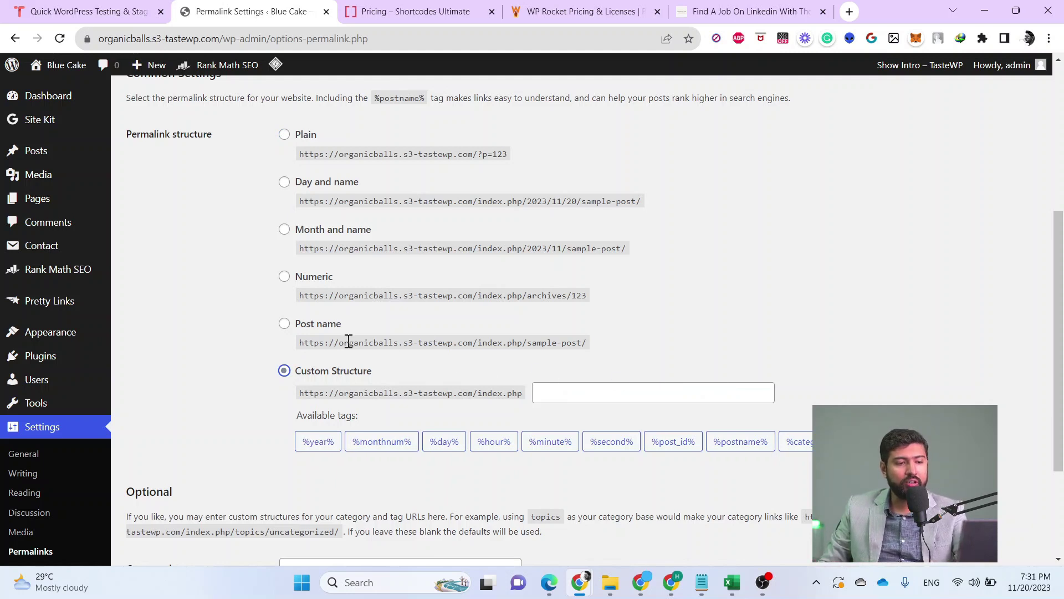
{"action": "left_click", "coordinate": [284, 325]}
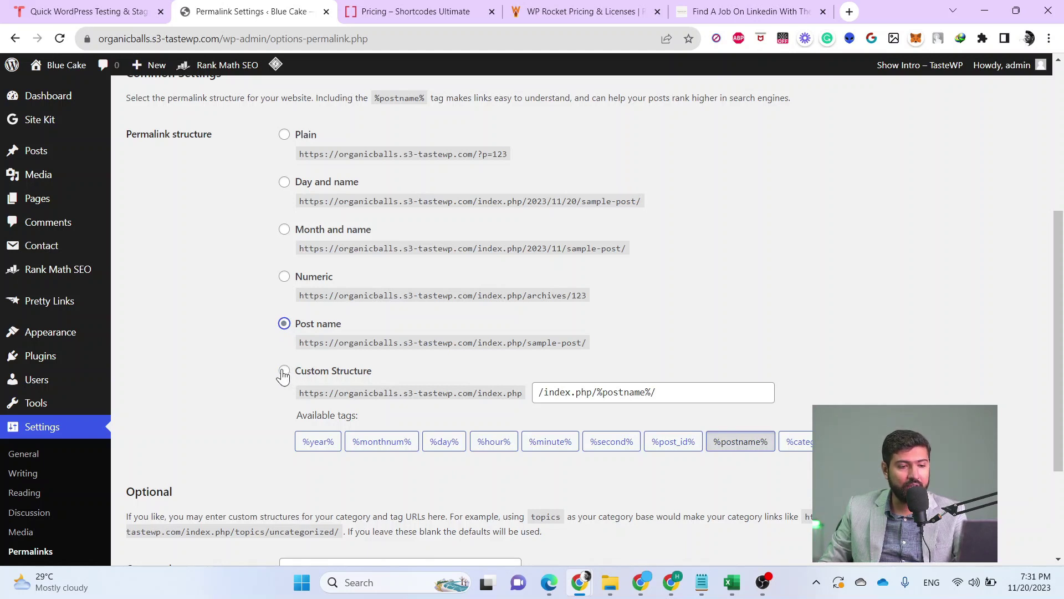
Choose Custom Structure for the permalinks and replace its content with the category and post name tags, giving /%category%/%postname%/
{"action": "left_click", "coordinate": [283, 373]}
{"action": "double_click", "coordinate": [667, 399]}
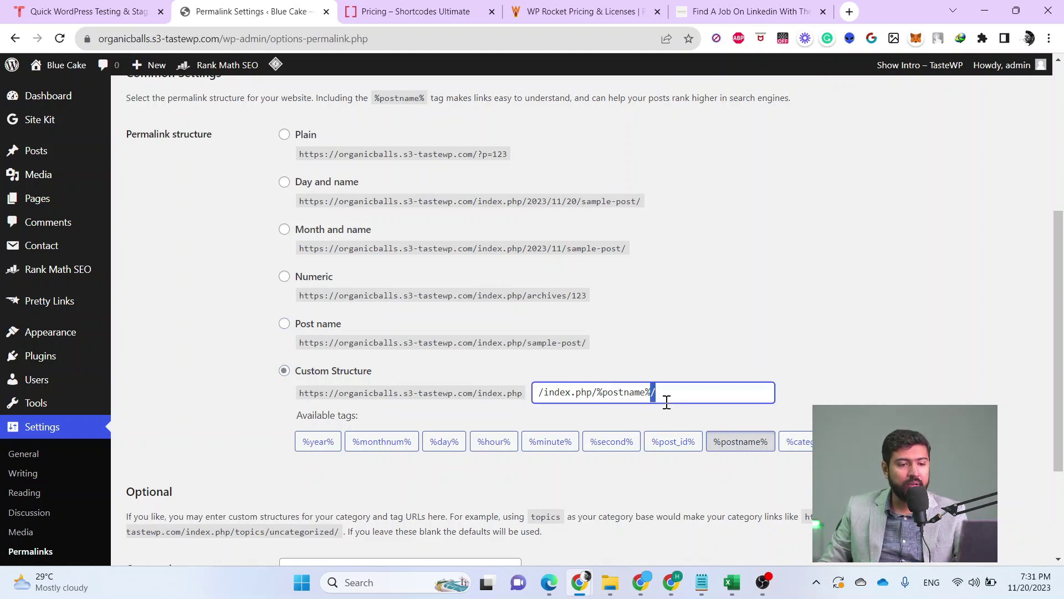
{"action": "key", "text": "ctrl+a"}
{"action": "key", "text": "BackSpace"}
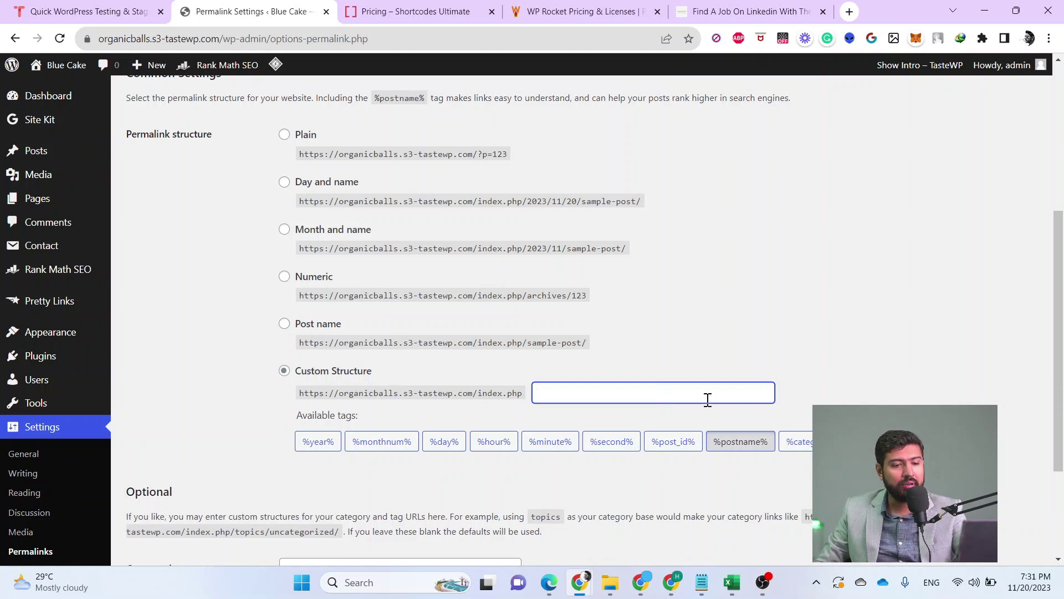
{"action": "left_click", "coordinate": [798, 442]}
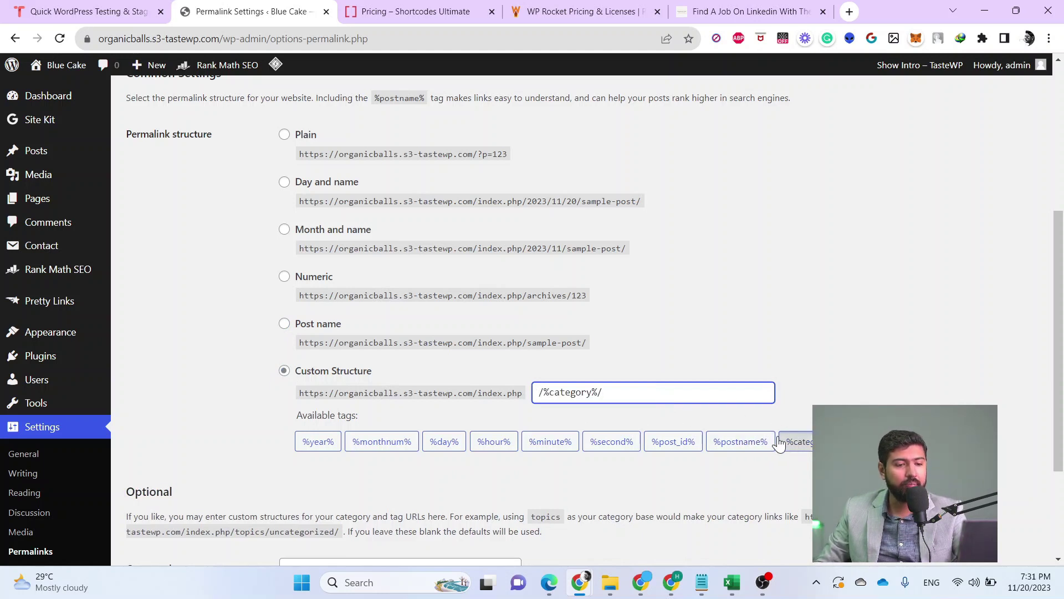
{"action": "left_click", "coordinate": [753, 444]}
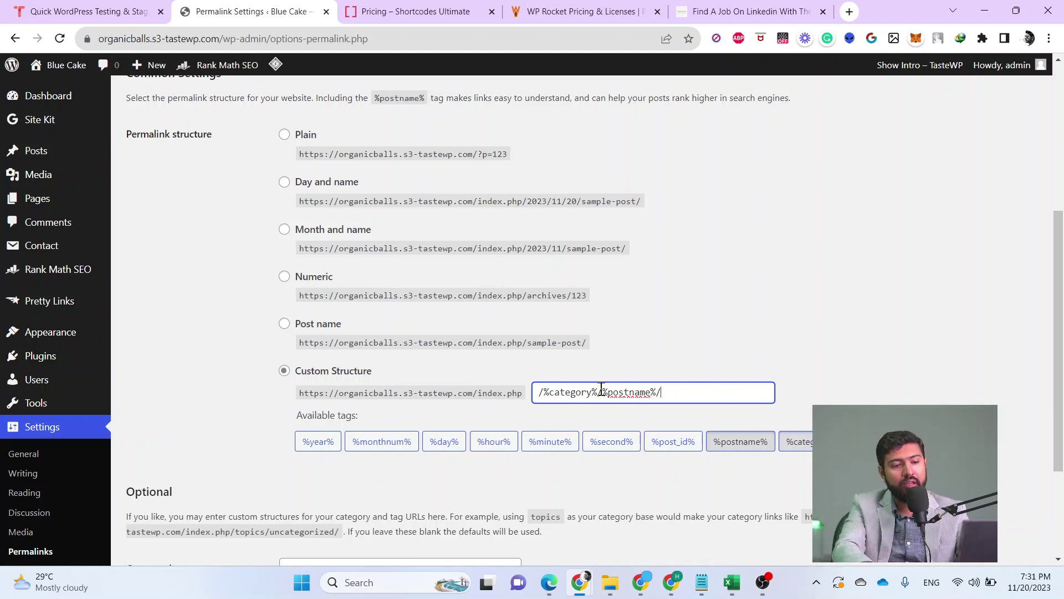
{"action": "left_click_drag", "start_coordinate": [601, 392], "coordinate": [448, 378]}
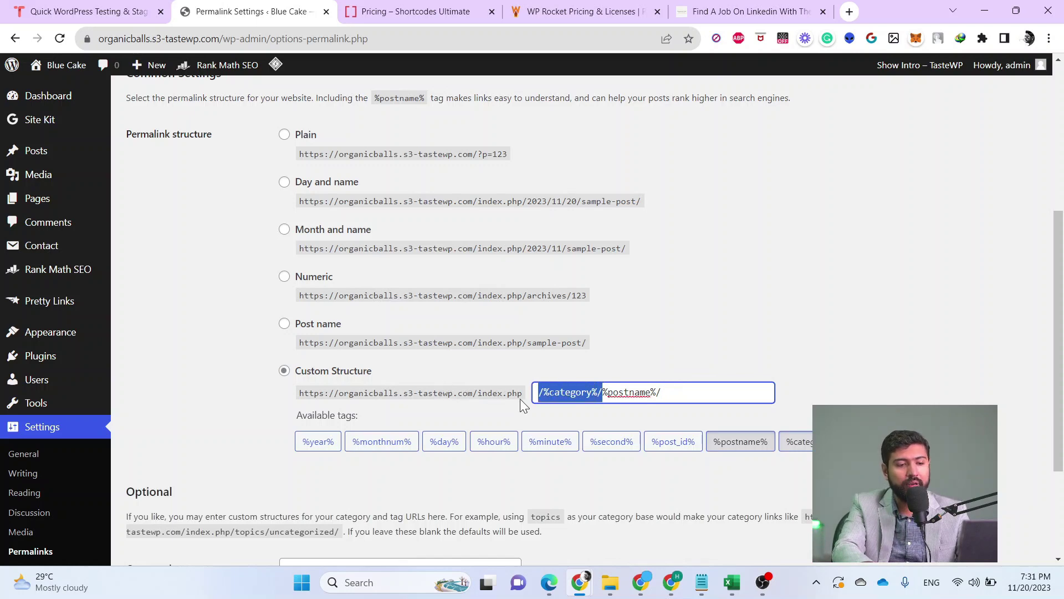
Open the /blog page of the personal website in the other browser tab and examine its list of posts
{"action": "left_click", "coordinate": [721, 12]}
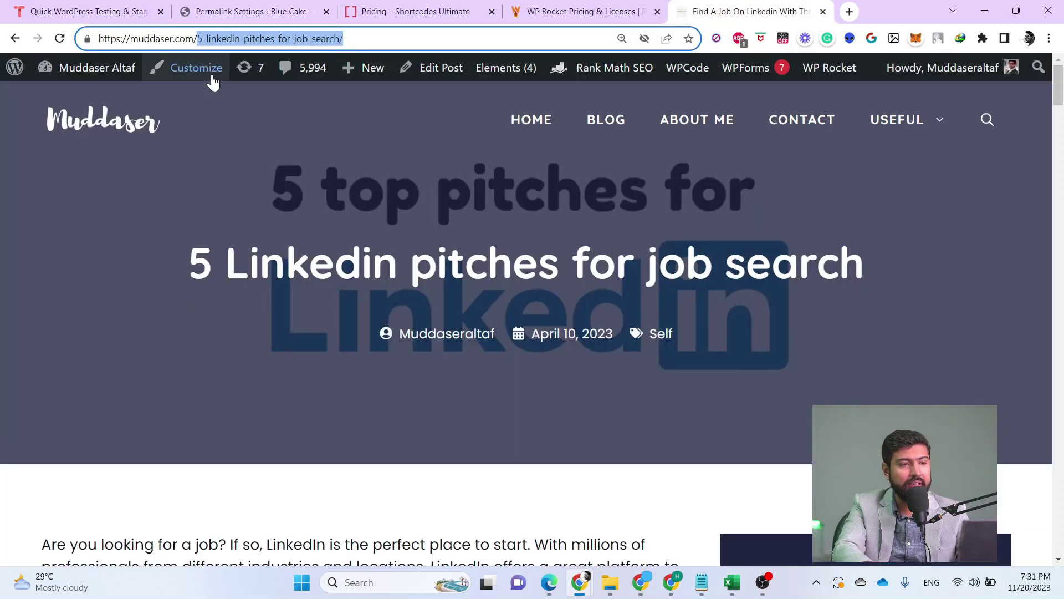
{"action": "type", "text": "blog"}
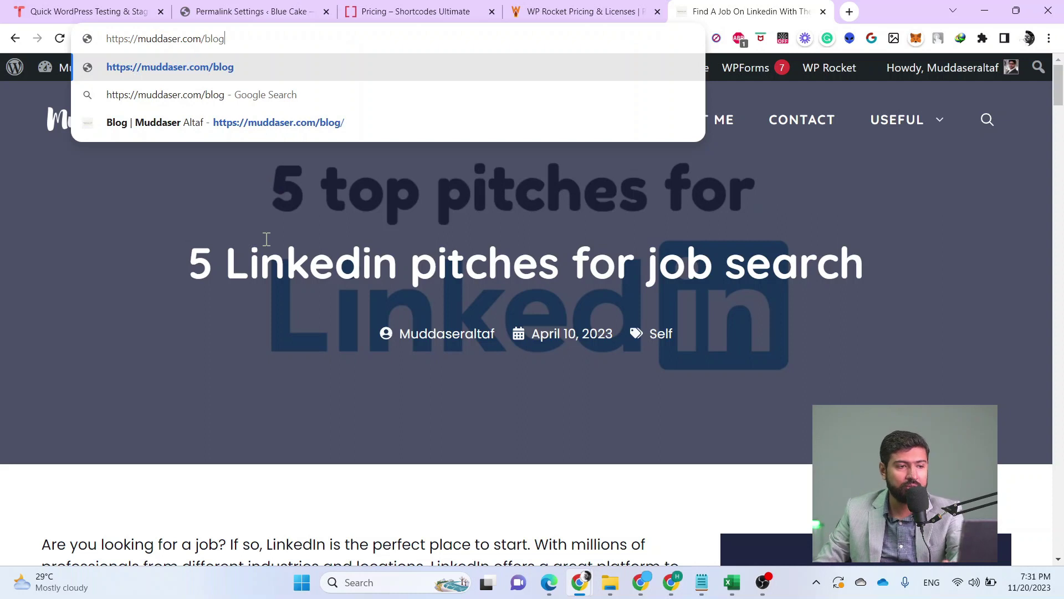
{"action": "key", "text": "Return"}
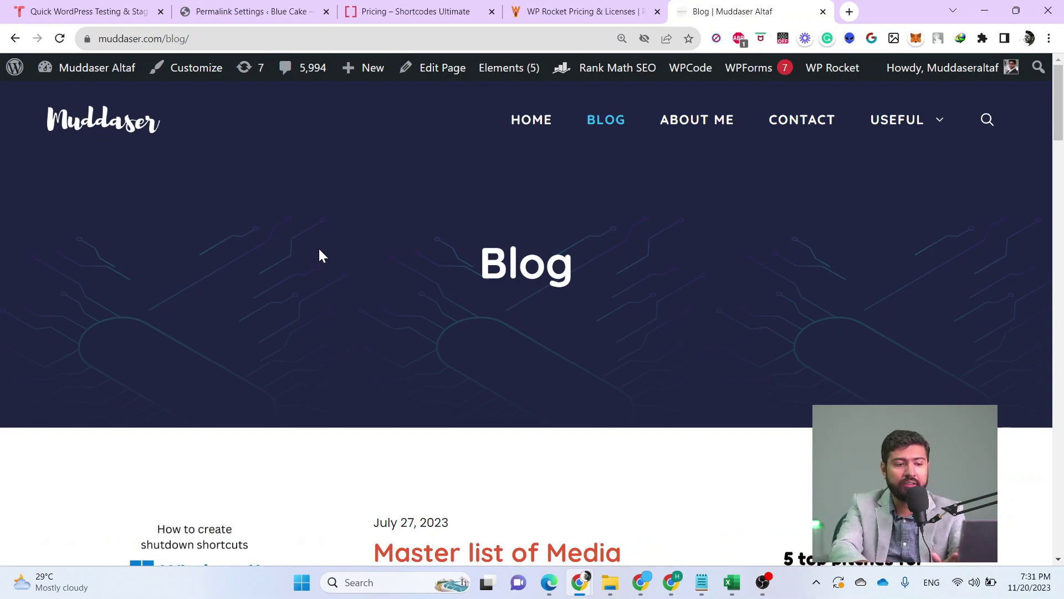
{"action": "scroll", "coordinate": [321, 266], "scroll_direction": "down", "scroll_amount": 3}
{"action": "scroll", "coordinate": [327, 277], "scroll_direction": "down", "scroll_amount": 8}
{"action": "scroll", "coordinate": [330, 271], "scroll_direction": "up", "scroll_amount": 11}
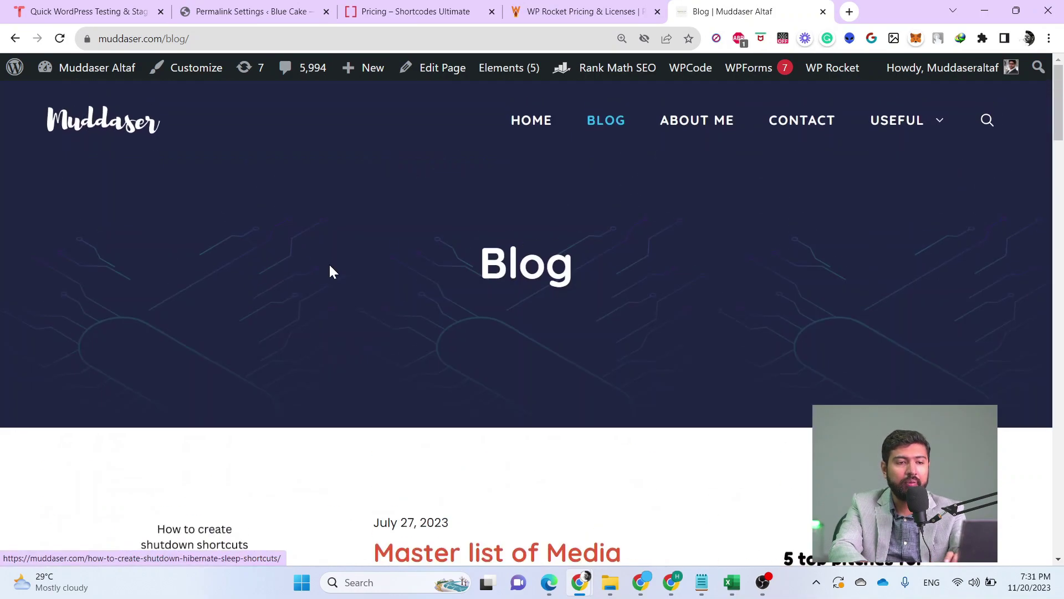
{"action": "scroll", "coordinate": [331, 271], "scroll_direction": "down", "scroll_amount": 20}
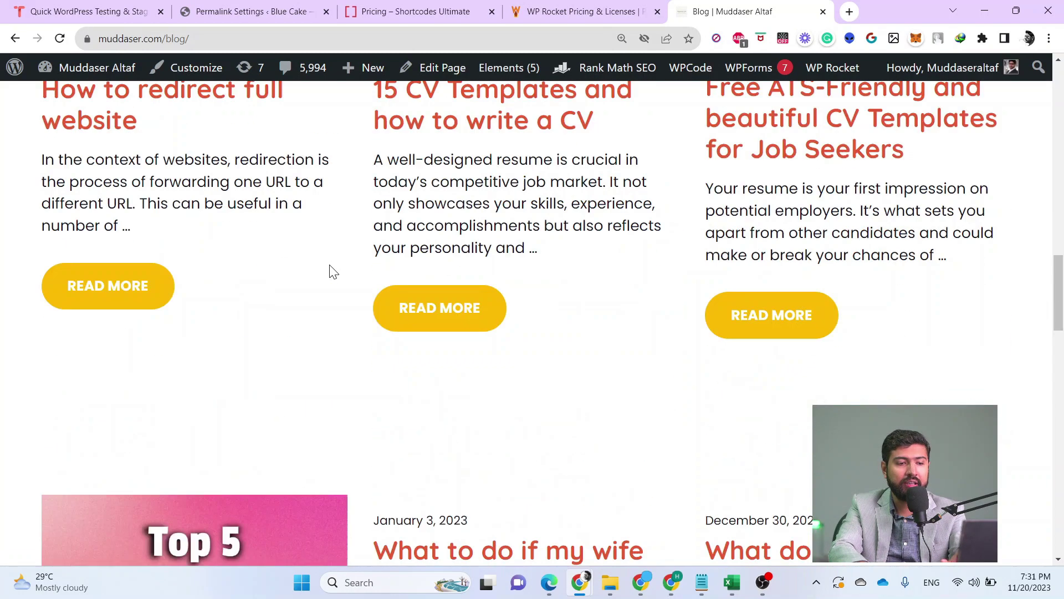
{"action": "scroll", "coordinate": [330, 271], "scroll_direction": "down", "scroll_amount": 5}
{"action": "scroll", "coordinate": [332, 270], "scroll_direction": "up", "scroll_amount": 15}
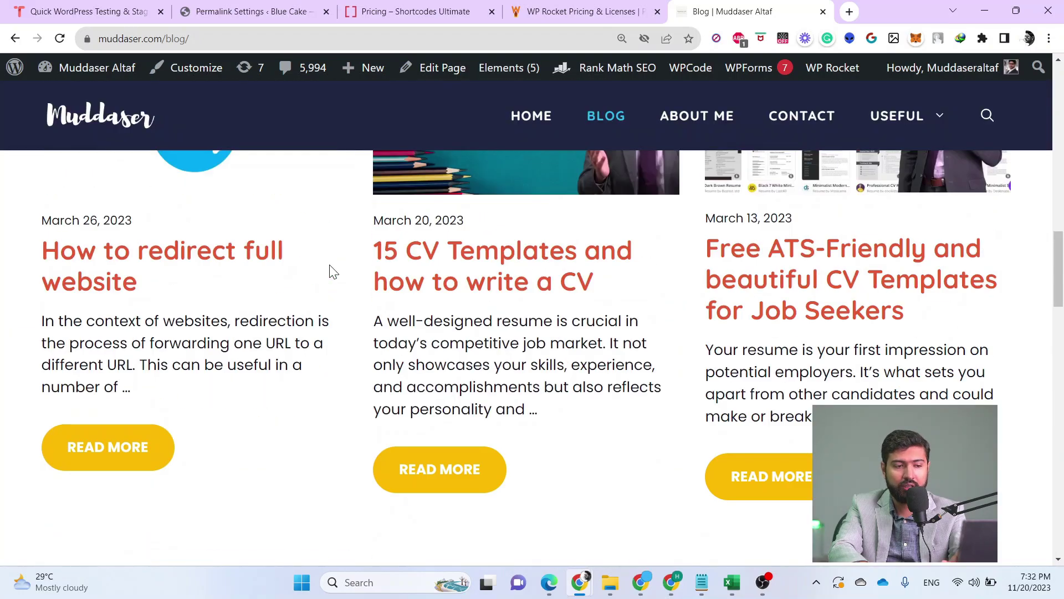
Return to the permalink settings of the new site and save the changes
{"action": "left_click", "coordinate": [249, 11]}
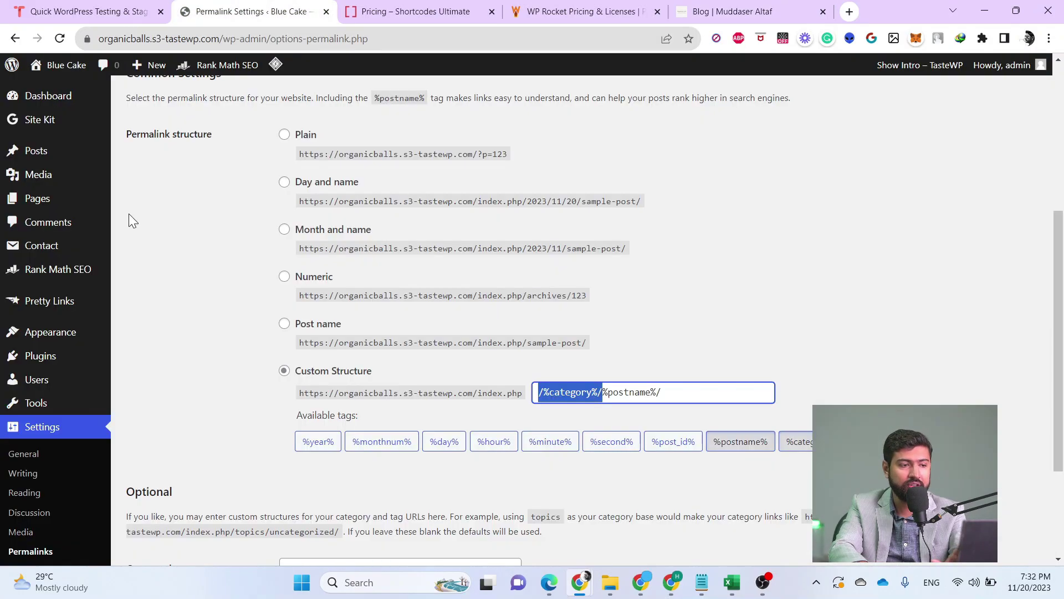
{"action": "scroll", "coordinate": [244, 411], "scroll_direction": "down", "scroll_amount": 3}
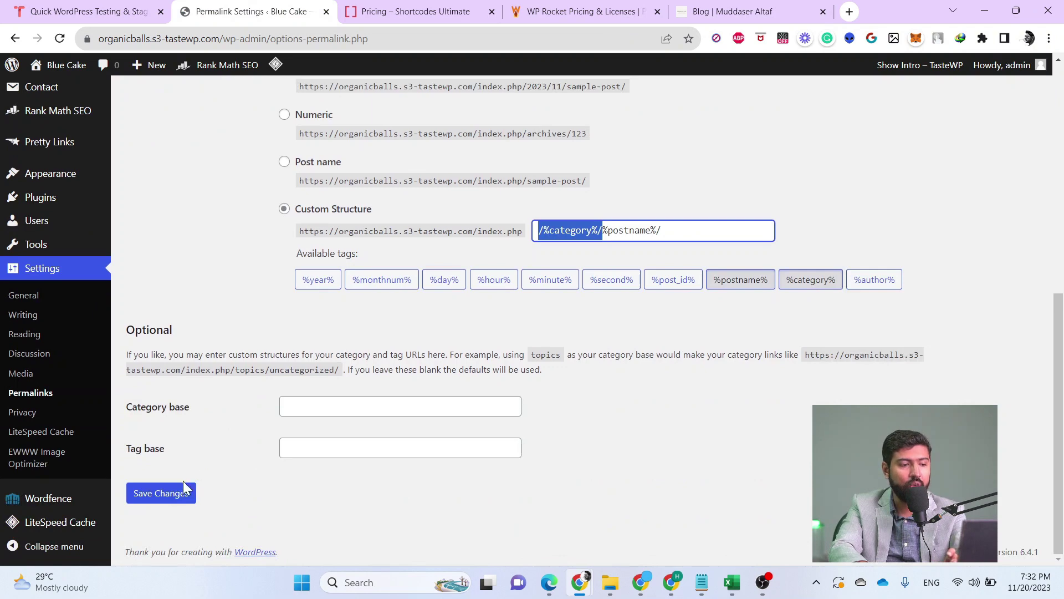
{"action": "left_click", "coordinate": [156, 493]}
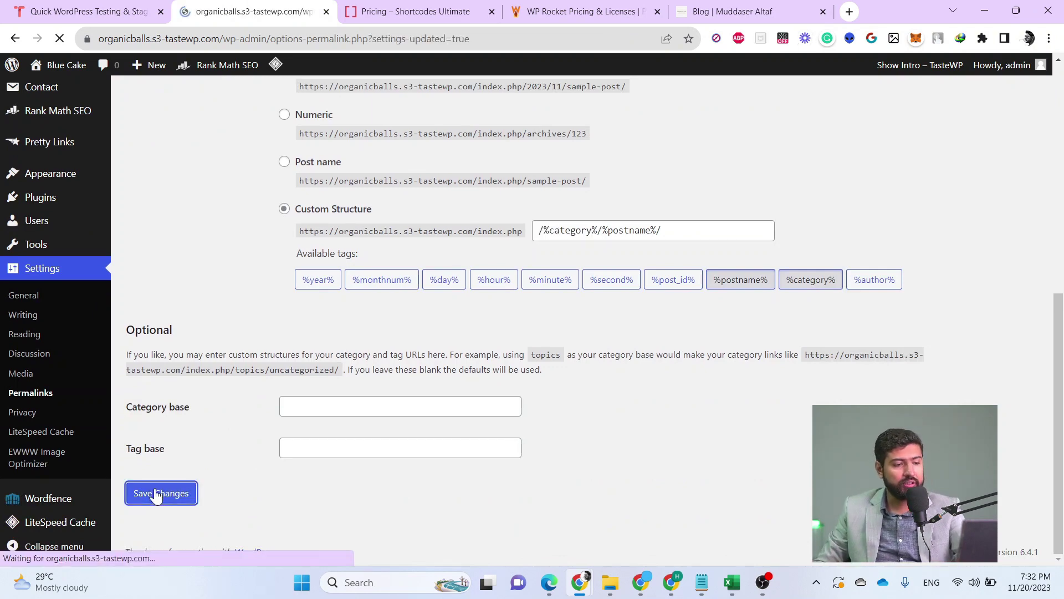
Open the site's privacy settings and examine the options for creating or changing the Privacy Policy page
{"action": "scroll", "coordinate": [237, 311], "scroll_direction": "down", "scroll_amount": 3}
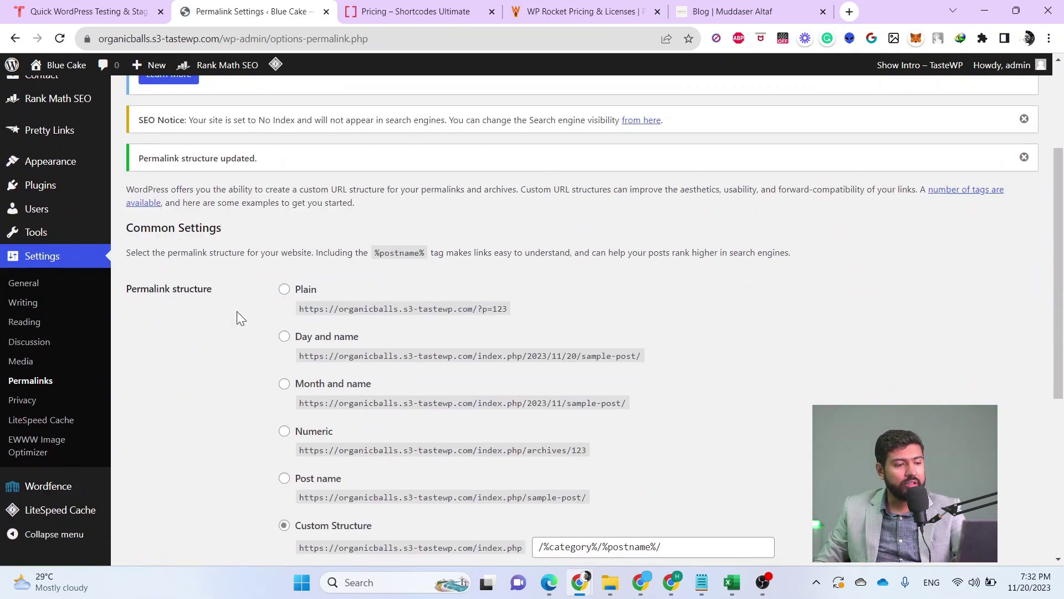
{"action": "left_click", "coordinate": [18, 416]}
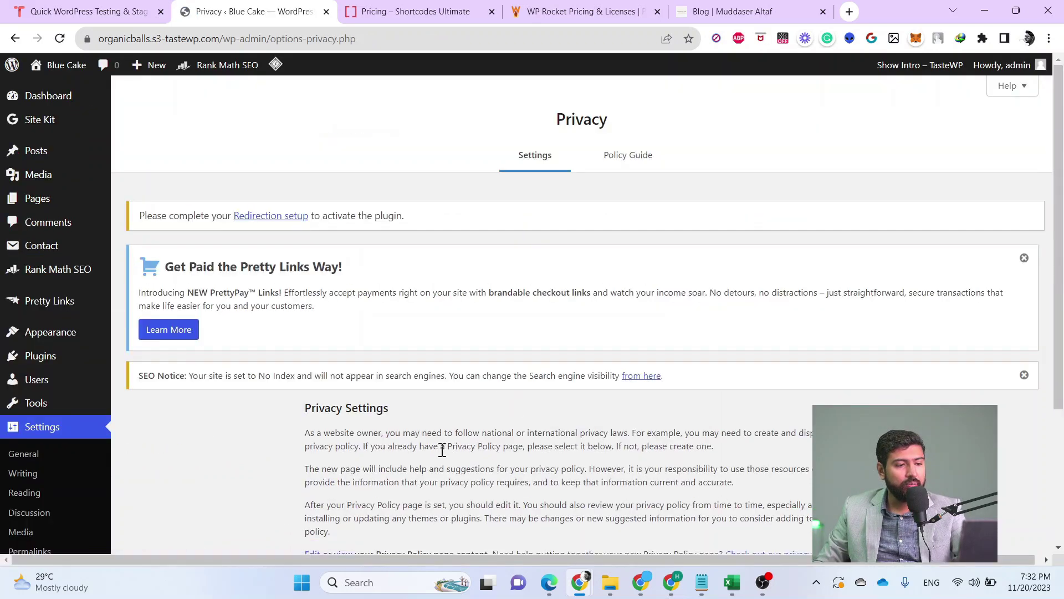
{"action": "scroll", "coordinate": [590, 443], "scroll_direction": "down", "scroll_amount": 3}
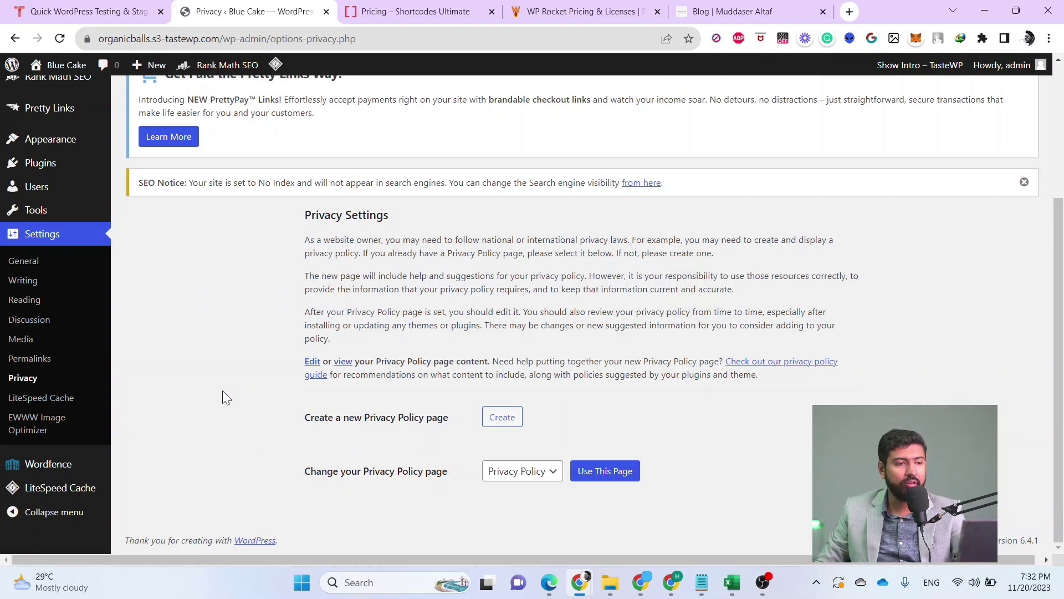
Open the LiteSpeed Cache dashboard and examine its usage statistics, cache status and optimization summaries
{"action": "left_click", "coordinate": [52, 498]}
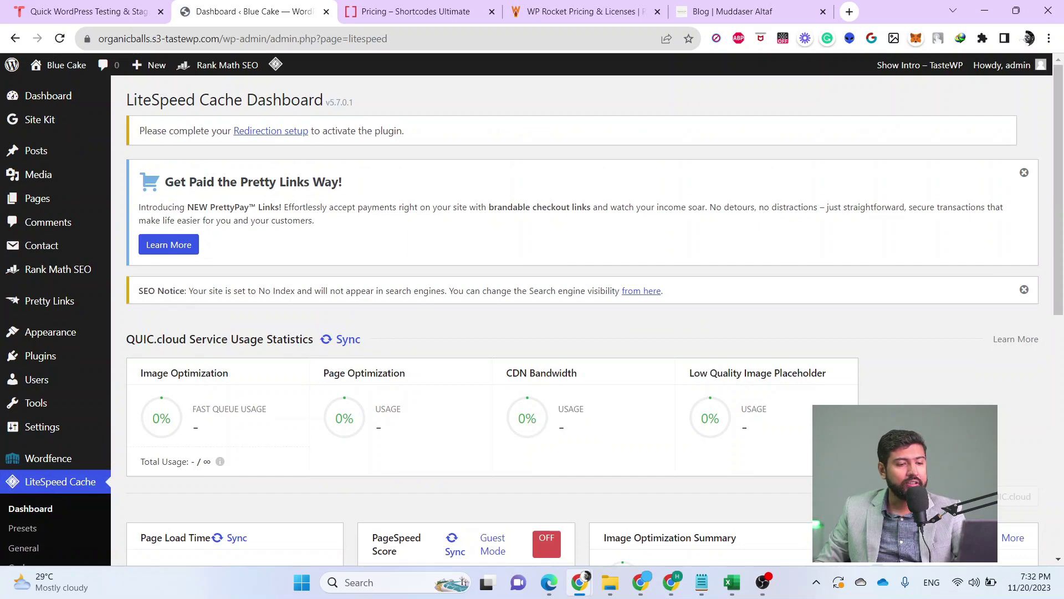
{"action": "scroll", "coordinate": [534, 427], "scroll_direction": "down", "scroll_amount": 6}
{"action": "scroll", "coordinate": [532, 319], "scroll_direction": "down", "scroll_amount": 2}
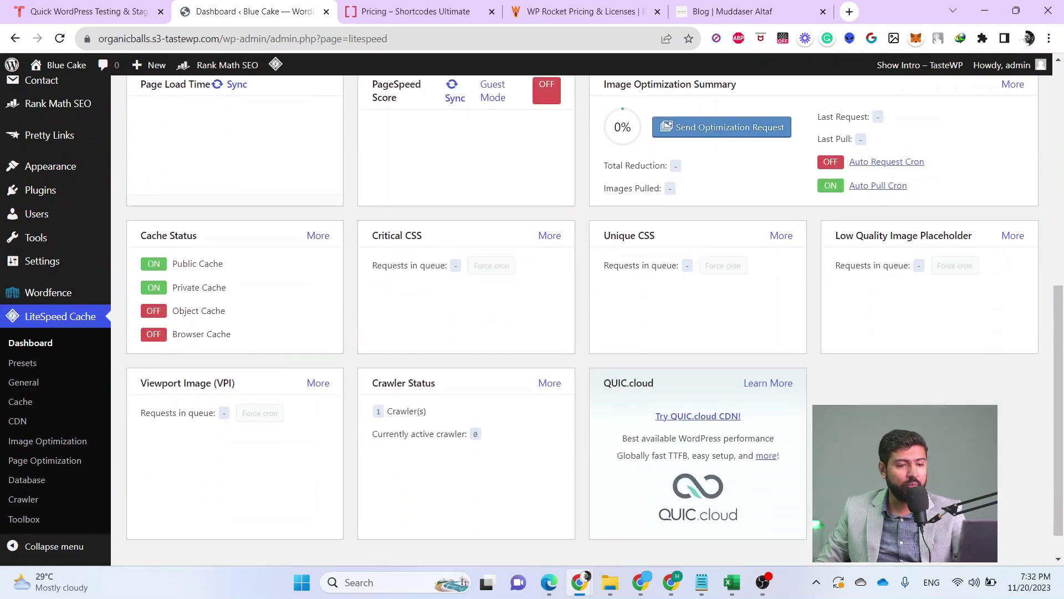
{"action": "scroll", "coordinate": [532, 320], "scroll_direction": "up", "scroll_amount": 8}
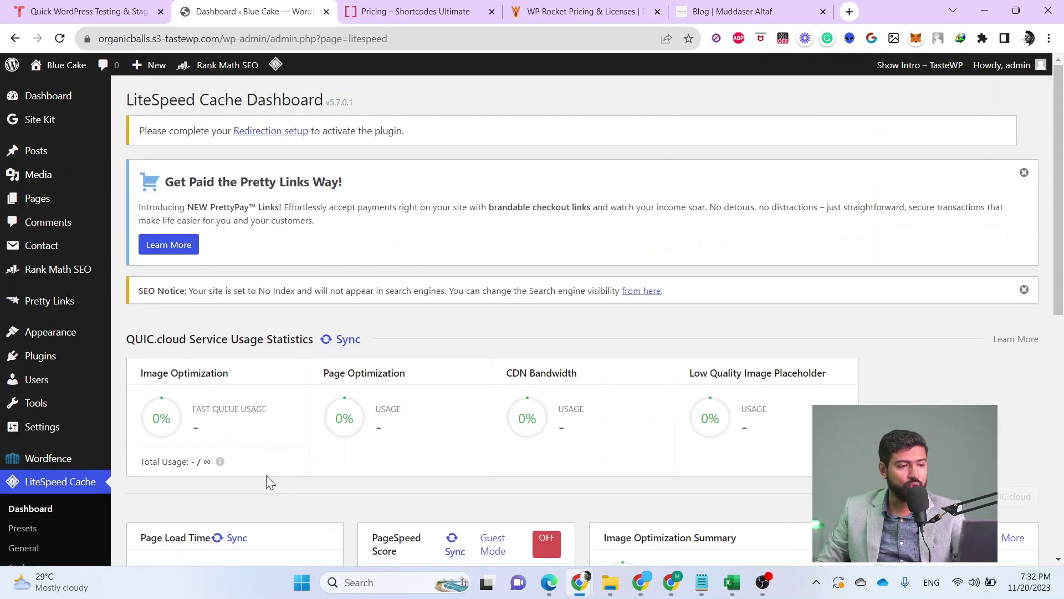
Start adding a new post to the site
{"action": "mouse_move", "coordinate": [3, 417]}
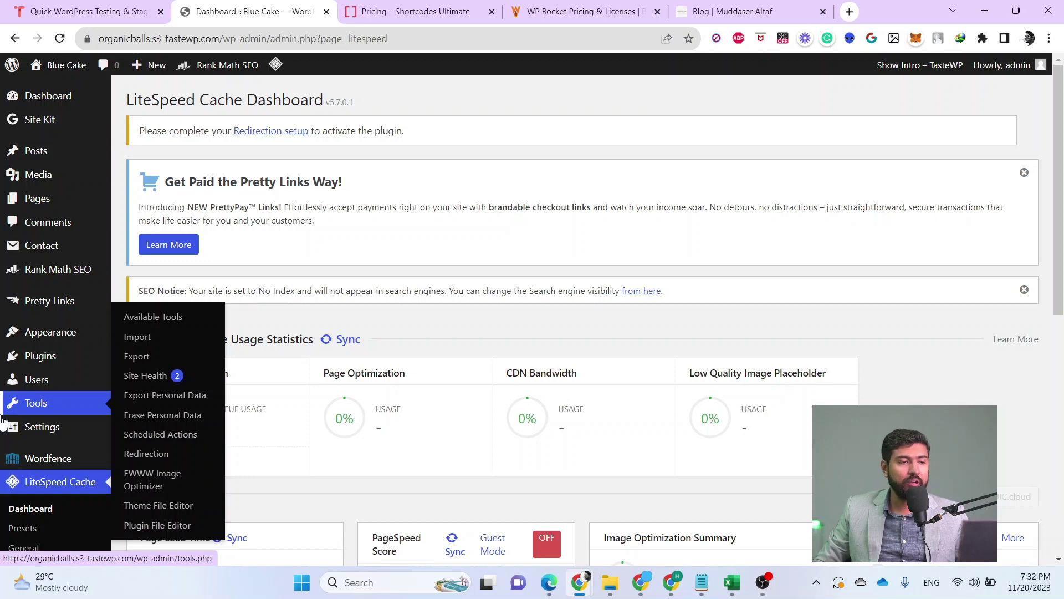
{"action": "mouse_move", "coordinate": [38, 160]}
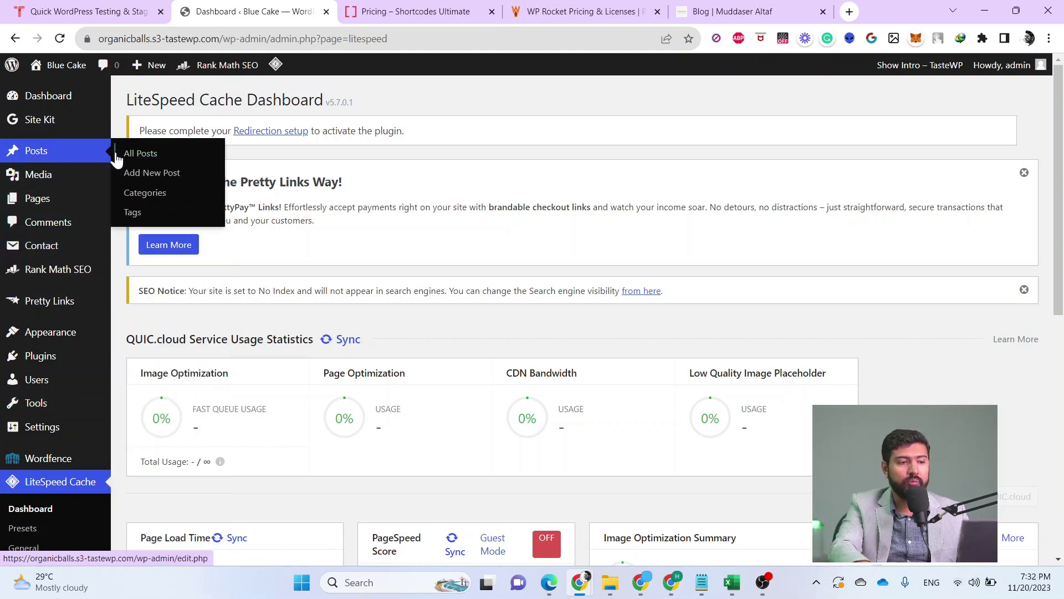
{"action": "left_click", "coordinate": [142, 178]}
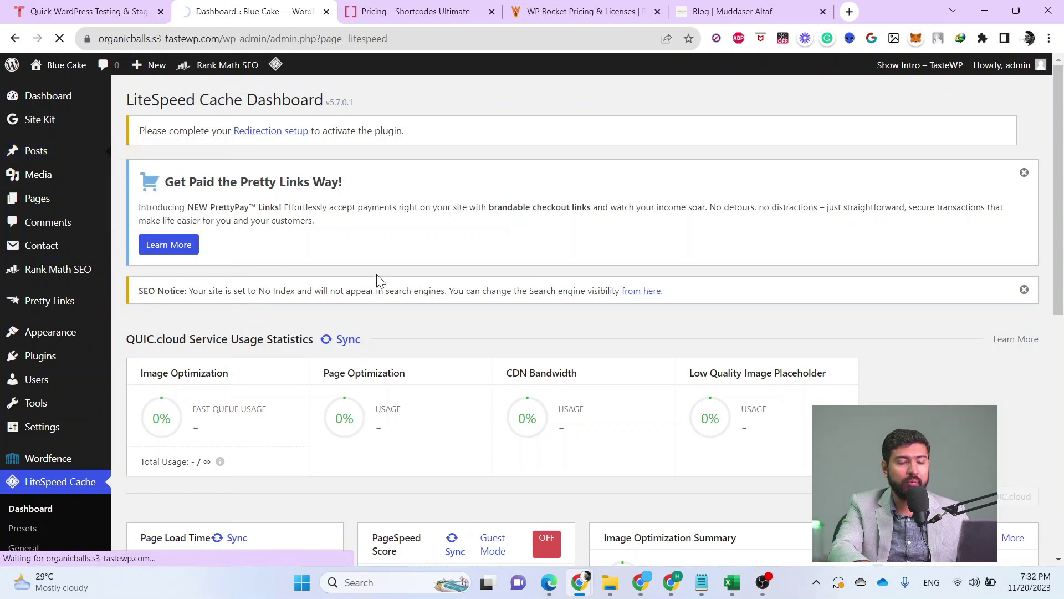